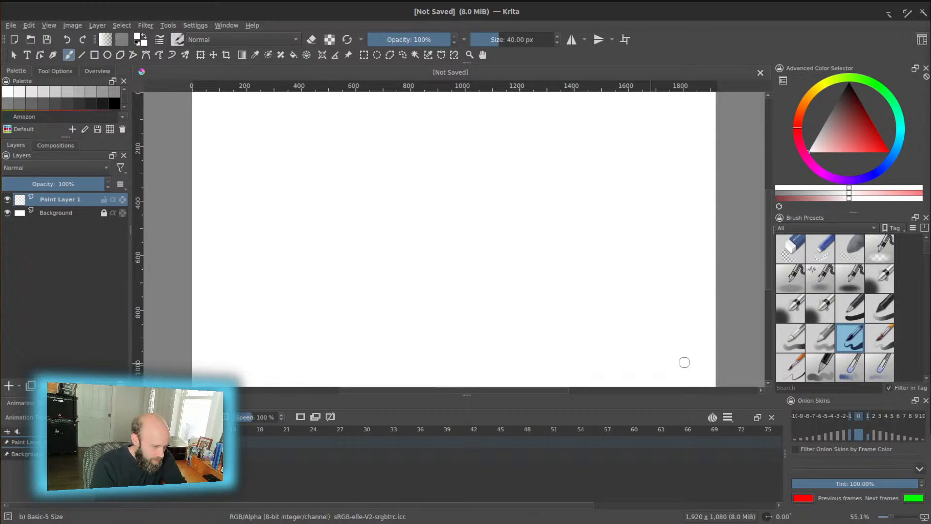
Step: Set the animation's clip end to frame 15 and its frame rate to 30
{"action": "left_click", "coordinate": [727, 417]}
{"action": "left_click", "coordinate": [788, 450]}
{"action": "key", "text": "BackSpace"}
{"action": "key", "text": "BackSpace"}
{"action": "key", "text": "BackSpace"}
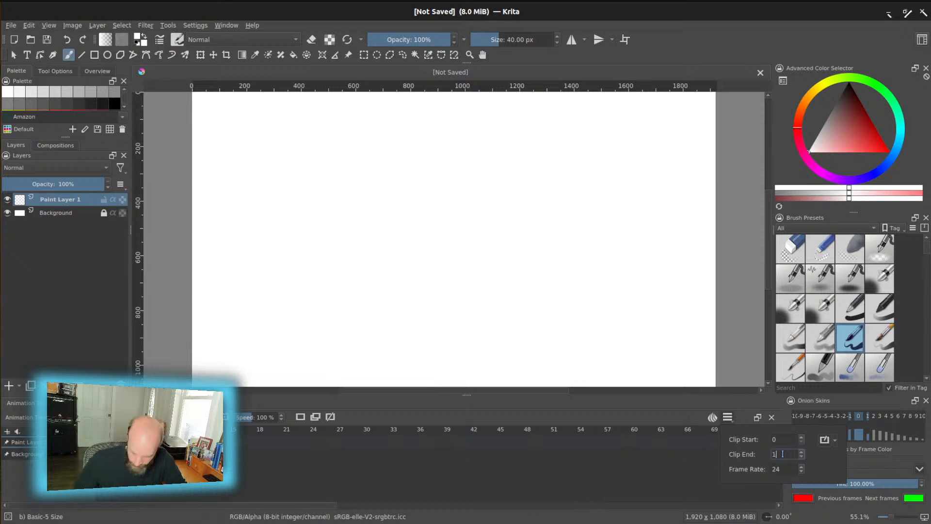
{"action": "key", "text": "Tab"}
{"action": "type", "text": "30"}
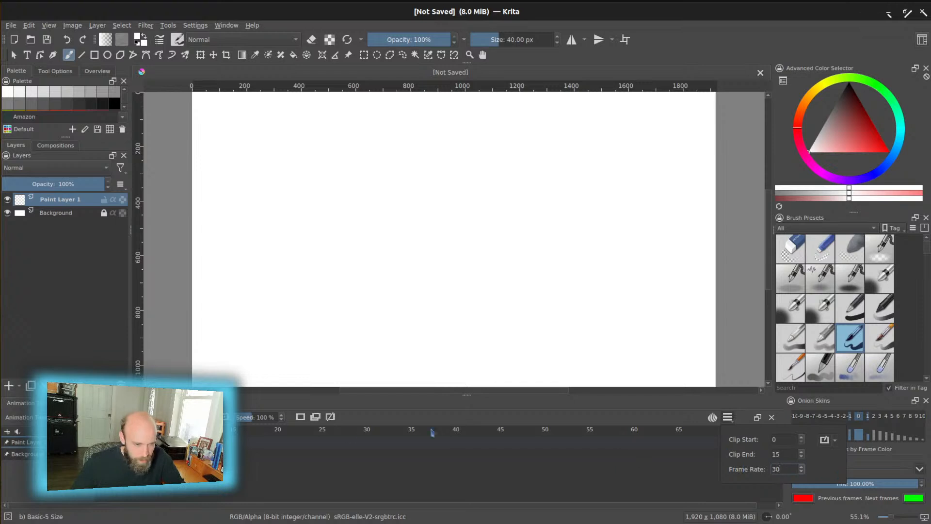
{"action": "left_click", "coordinate": [297, 466]}
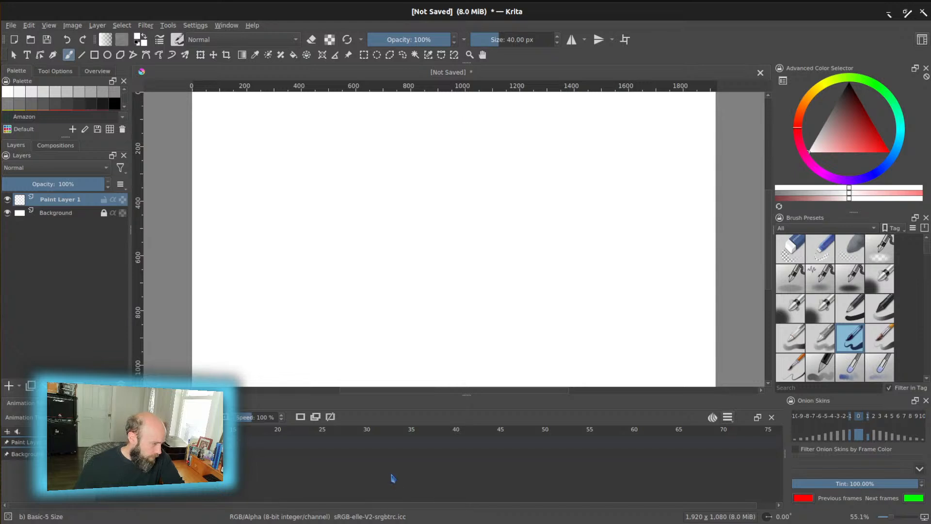
Step: Add a blank frame to Paint Layer 1 and choose black as the brush colour
{"action": "left_click", "coordinate": [301, 418]}
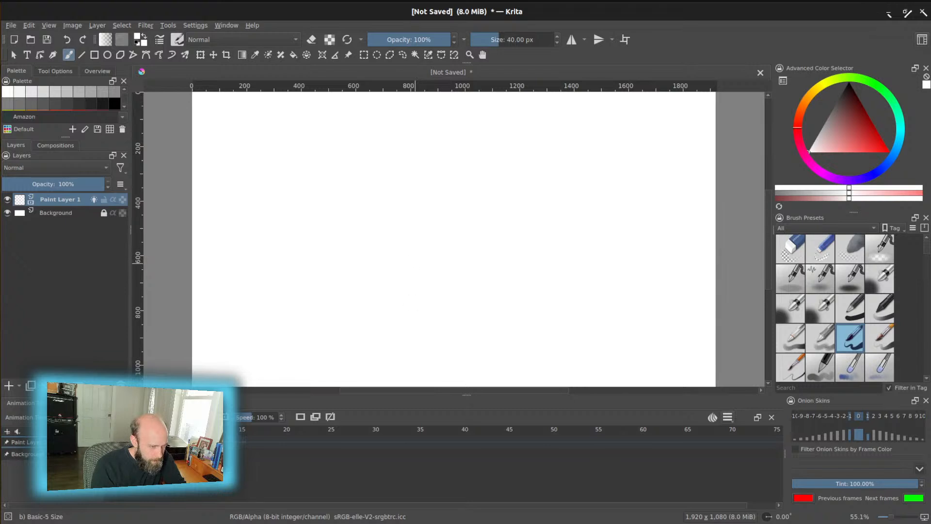
{"action": "left_click", "coordinate": [834, 87]}
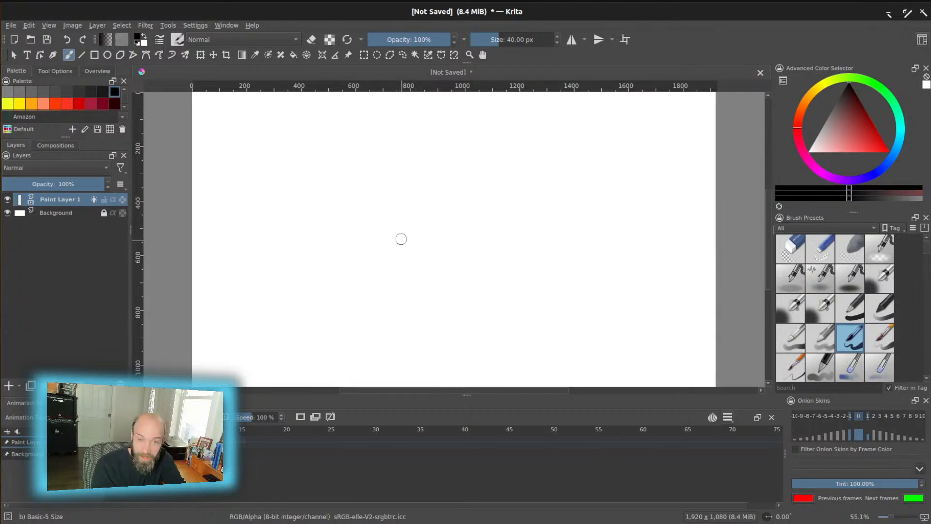
{"action": "mouse_move", "coordinate": [393, 240]}
{"action": "left_mouse_down"}
{"action": "mouse_move", "coordinate": [392, 285]}
{"action": "mouse_move", "coordinate": [411, 338]}
{"action": "left_mouse_up"}
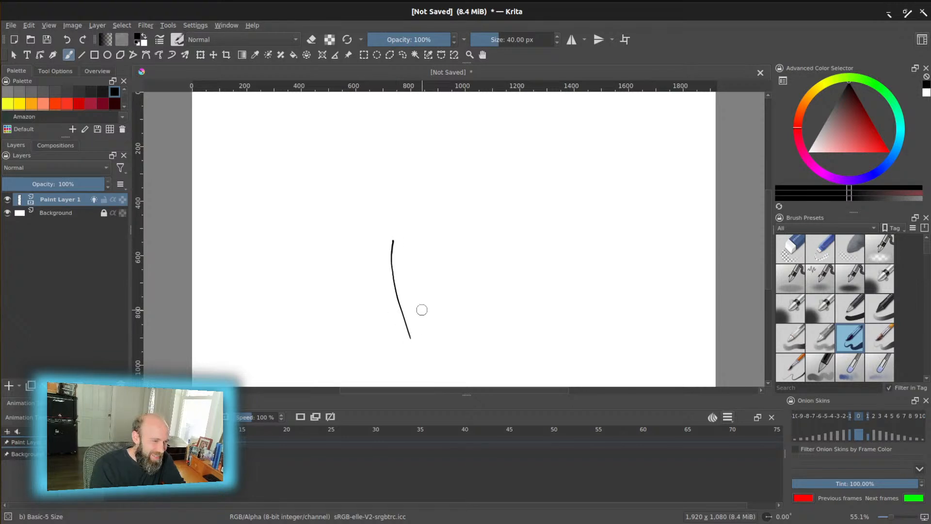
{"action": "key", "text": "ctrl+z"}
{"action": "left_click_drag", "start_coordinate": [395, 257], "coordinate": [416, 349]}
{"action": "key", "text": "ctrl+z"}
Step: Sketch the standing figure's two legs with boot lines and rounded feet in the lower middle of the canvas
{"action": "left_click_drag", "start_coordinate": [403, 262], "coordinate": [409, 357]}
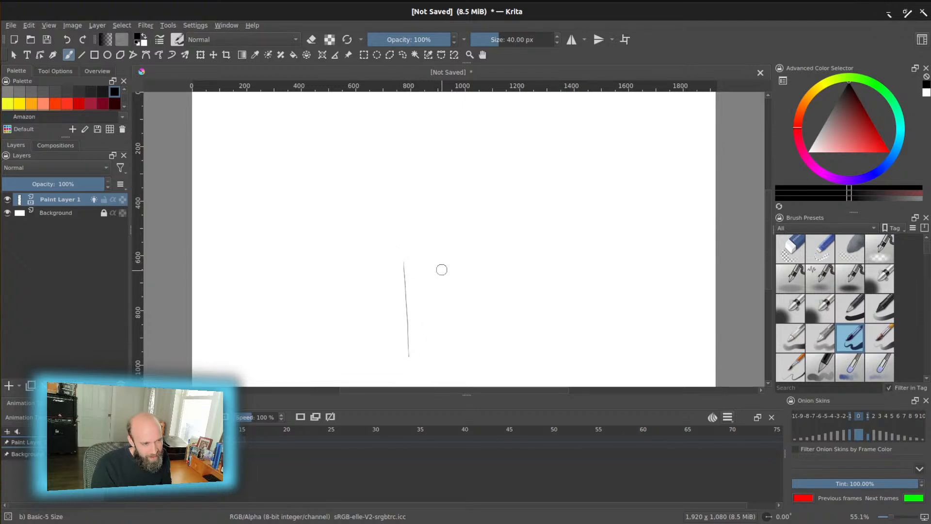
{"action": "left_click_drag", "start_coordinate": [443, 264], "coordinate": [434, 356]}
{"action": "left_click_drag", "start_coordinate": [423, 273], "coordinate": [425, 355]}
{"action": "key", "text": "ctrl+z"}
{"action": "mouse_move", "coordinate": [421, 289]}
{"action": "left_mouse_down"}
{"action": "mouse_move", "coordinate": [428, 347]}
{"action": "mouse_move", "coordinate": [408, 328]}
{"action": "mouse_move", "coordinate": [425, 322]}
{"action": "mouse_move", "coordinate": [413, 374]}
{"action": "left_mouse_up"}
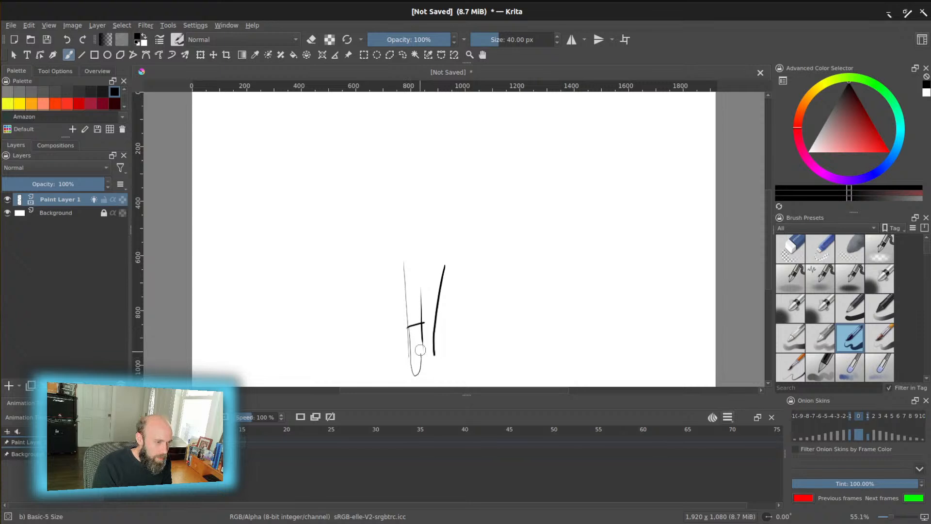
{"action": "left_click_drag", "start_coordinate": [418, 324], "coordinate": [429, 321]}
{"action": "left_click_drag", "start_coordinate": [437, 360], "coordinate": [439, 356]}
Step: Sketch both sides of the torso widening upward from the legs, with a belt across the waist
{"action": "left_click_drag", "start_coordinate": [403, 263], "coordinate": [389, 179]}
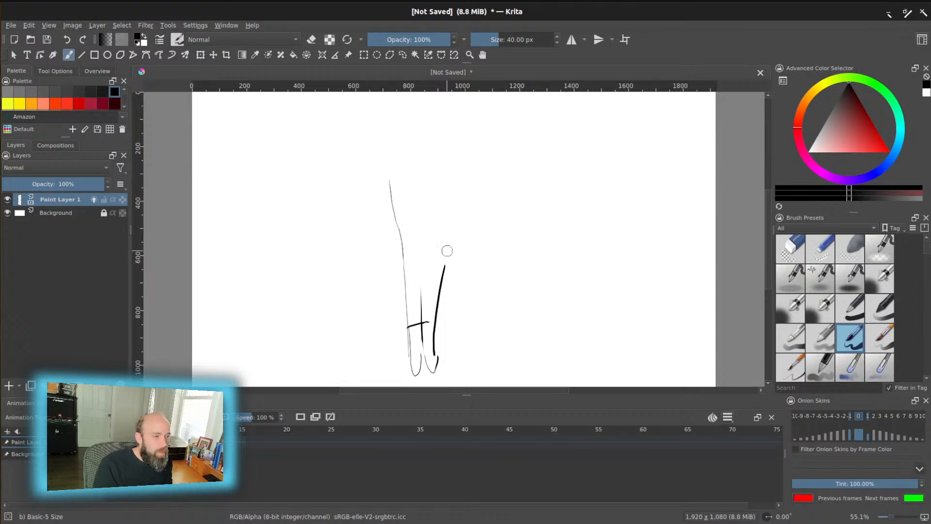
{"action": "left_click_drag", "start_coordinate": [447, 250], "coordinate": [444, 268]}
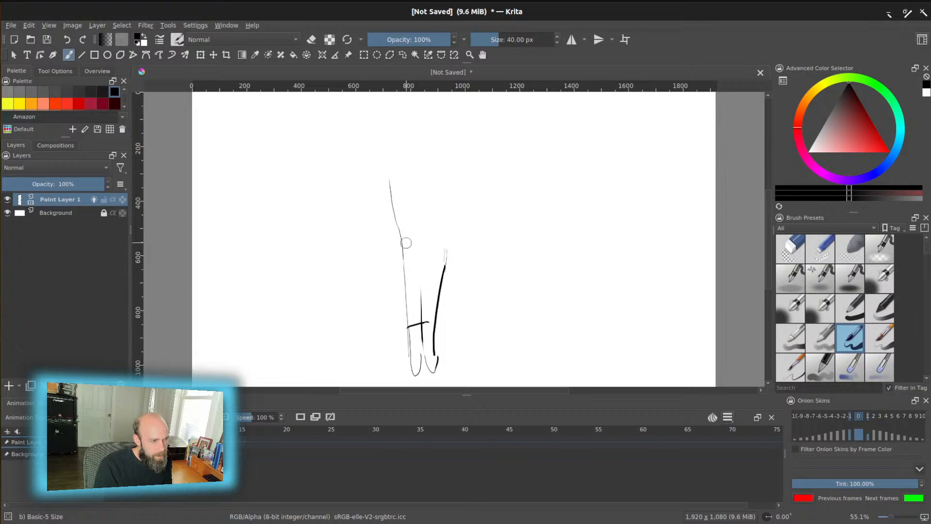
{"action": "left_click_drag", "start_coordinate": [404, 249], "coordinate": [439, 246]}
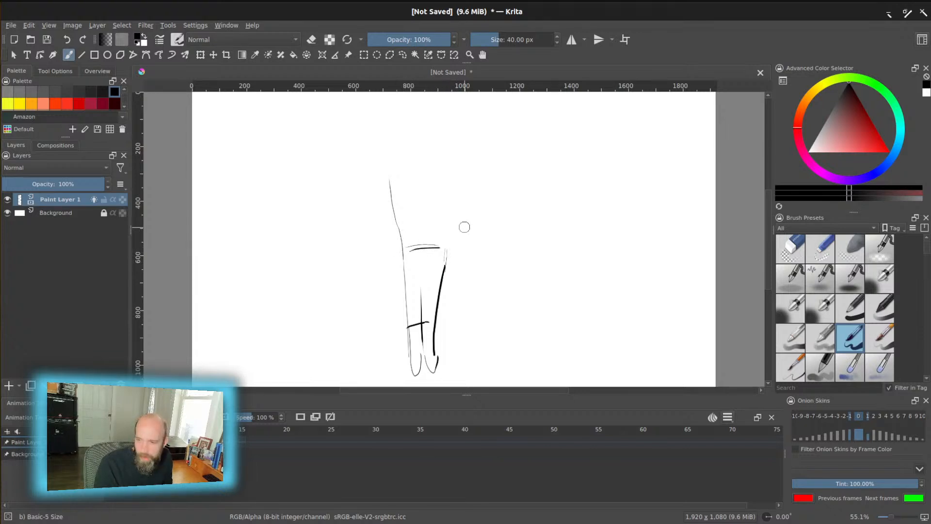
{"action": "left_click_drag", "start_coordinate": [449, 216], "coordinate": [442, 247]}
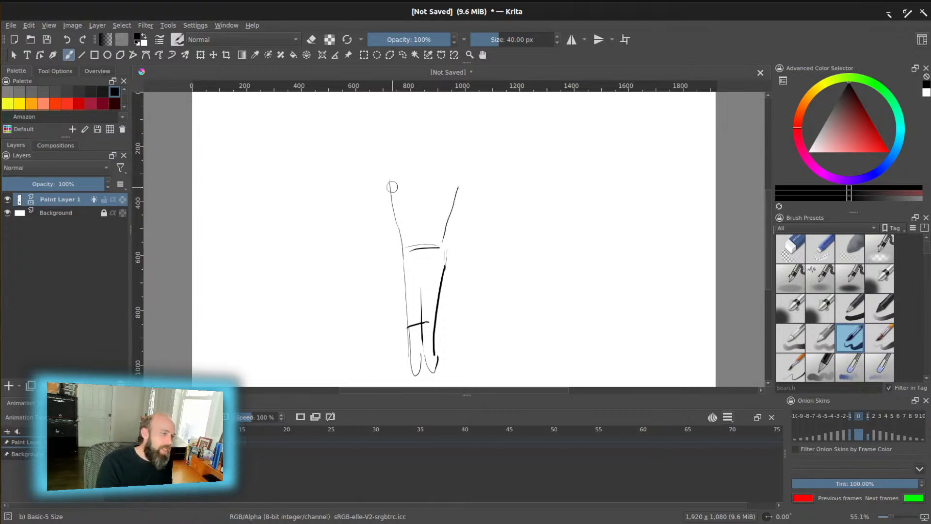
Step: Sketch two raised arms with hands, reaching from the torso to the upper edge of the canvas
{"action": "mouse_move", "coordinate": [390, 183]}
{"action": "left_mouse_down"}
{"action": "mouse_move", "coordinate": [376, 144]}
{"action": "mouse_move", "coordinate": [397, 167]}
{"action": "mouse_move", "coordinate": [369, 124]}
{"action": "mouse_move", "coordinate": [388, 142]}
{"action": "left_mouse_up"}
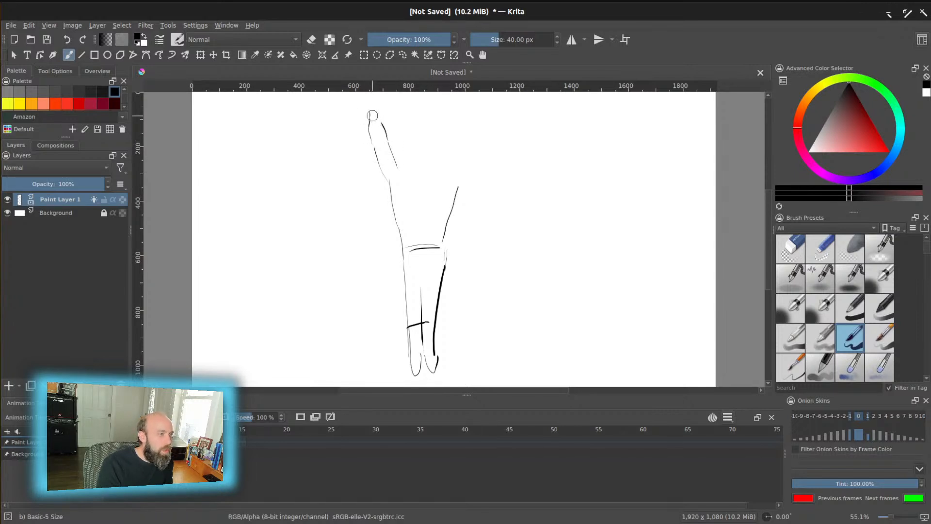
{"action": "left_click_drag", "start_coordinate": [369, 124], "coordinate": [383, 105]}
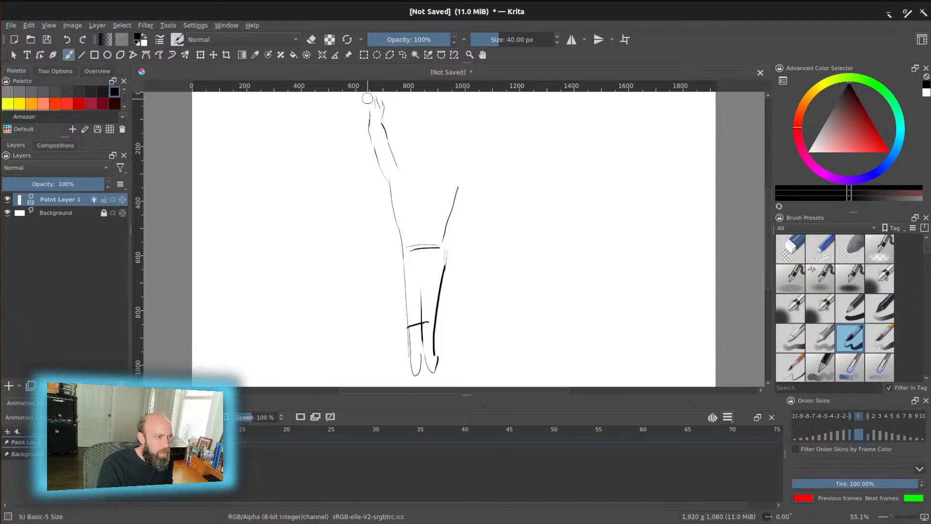
{"action": "left_click_drag", "start_coordinate": [367, 99], "coordinate": [384, 111]}
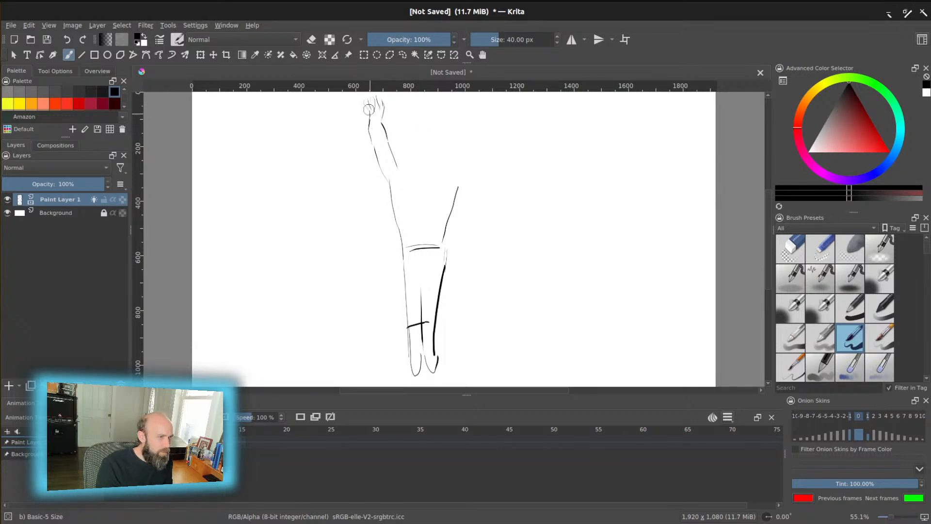
{"action": "key", "text": "ctrl+z"}
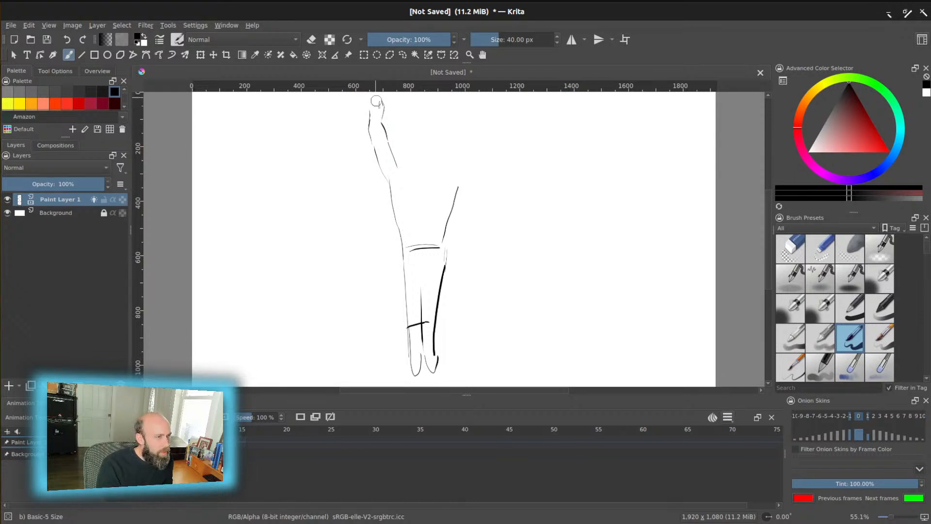
{"action": "left_click_drag", "start_coordinate": [366, 101], "coordinate": [369, 119]}
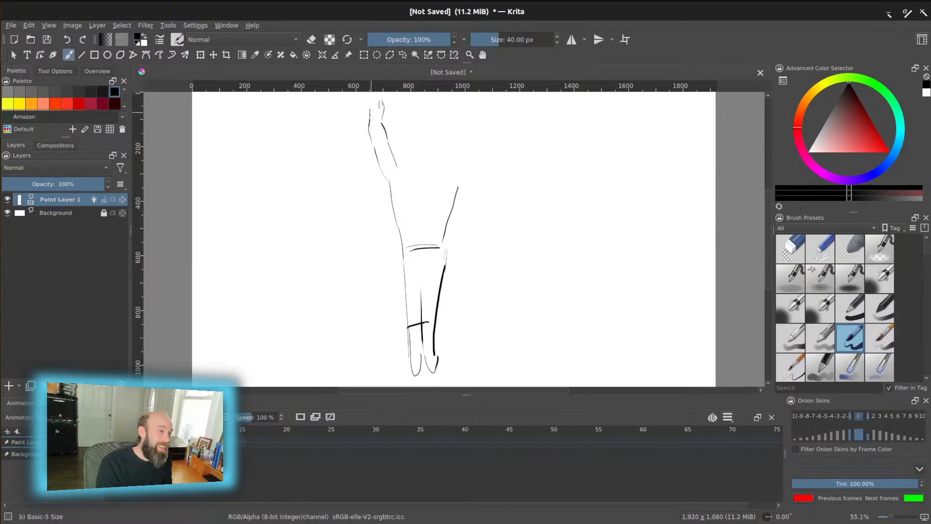
{"action": "key", "text": "ctrl+z"}
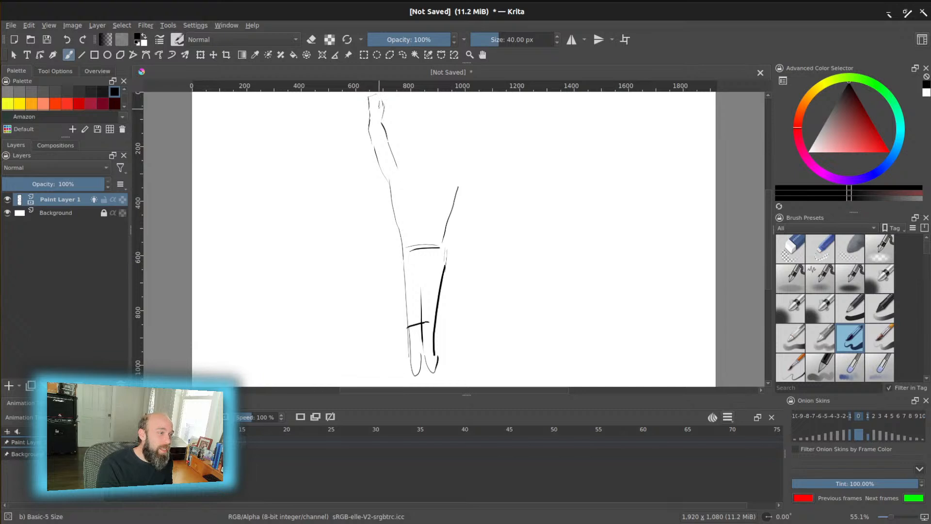
{"action": "mouse_move", "coordinate": [461, 186]}
{"action": "left_mouse_down"}
{"action": "mouse_move", "coordinate": [464, 154]}
{"action": "mouse_move", "coordinate": [443, 165]}
{"action": "mouse_move", "coordinate": [473, 110]}
{"action": "left_mouse_up"}
{"action": "left_click_drag", "start_coordinate": [470, 144], "coordinate": [475, 97]}
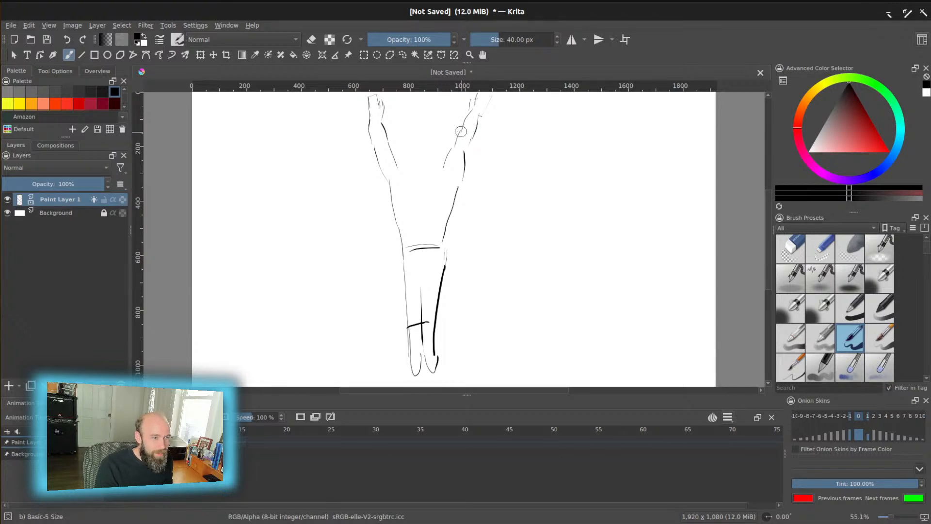
Step: Sketch the head and face between the raised arms, and a wide cape flaring from both shoulders to ankle height
{"action": "mouse_move", "coordinate": [388, 143]}
{"action": "left_mouse_down"}
{"action": "mouse_move", "coordinate": [375, 148]}
{"action": "mouse_move", "coordinate": [442, 167]}
{"action": "mouse_move", "coordinate": [416, 157]}
{"action": "left_mouse_up"}
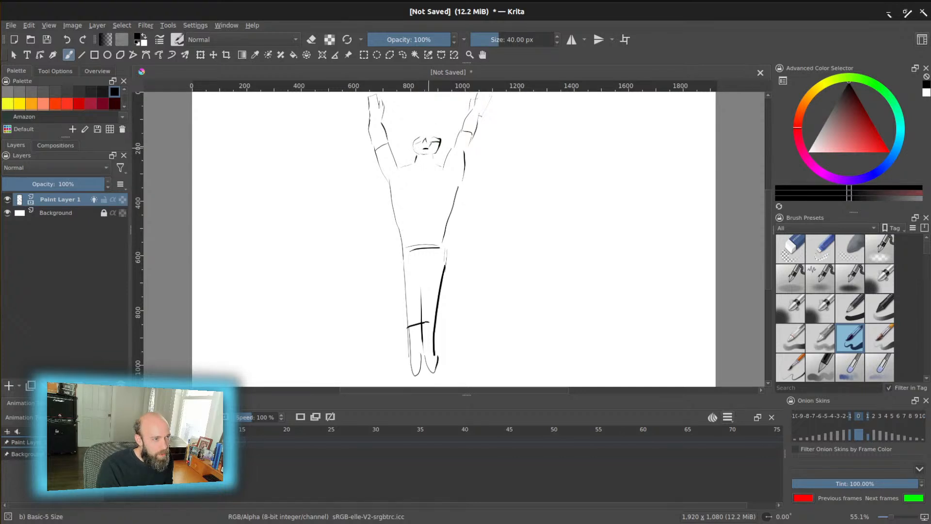
{"action": "left_click_drag", "start_coordinate": [421, 135], "coordinate": [429, 131]}
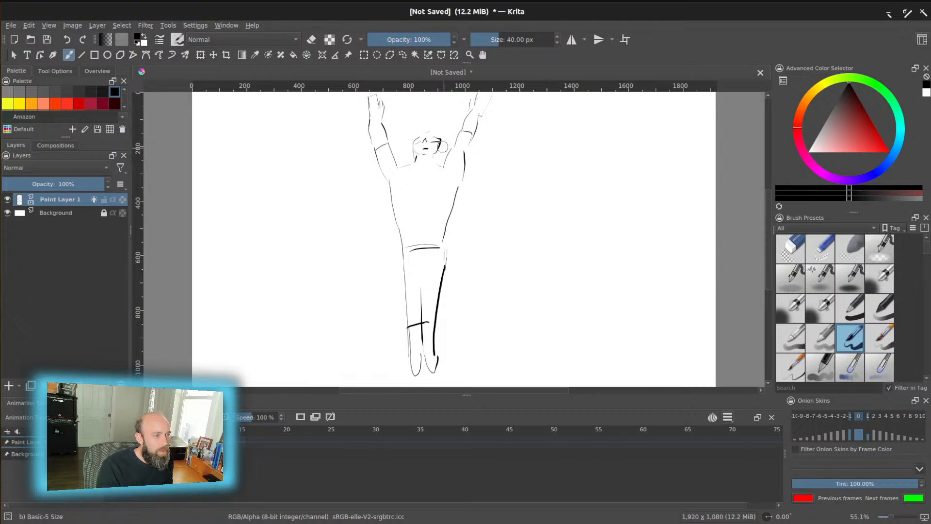
{"action": "mouse_move", "coordinate": [405, 169]}
{"action": "left_mouse_down"}
{"action": "mouse_move", "coordinate": [440, 169]}
{"action": "mouse_move", "coordinate": [342, 259]}
{"action": "mouse_move", "coordinate": [298, 346]}
{"action": "left_mouse_up"}
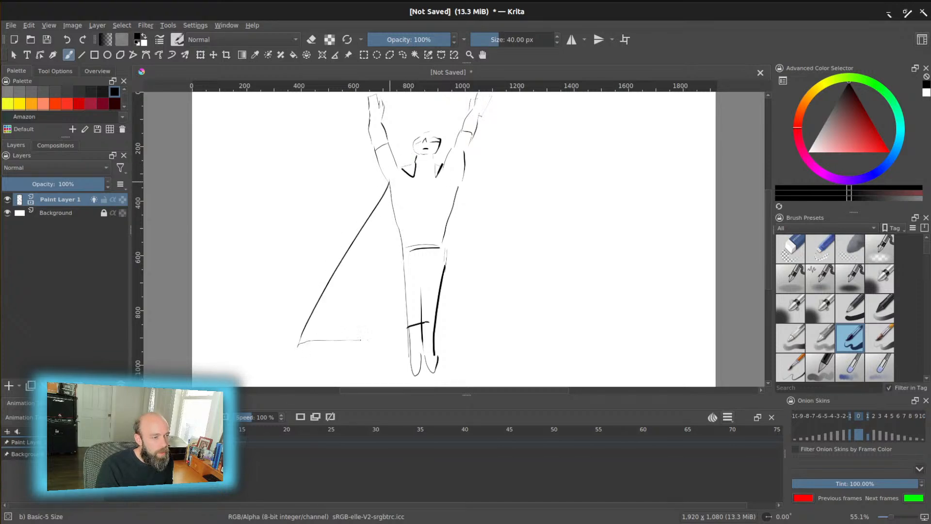
{"action": "left_click_drag", "start_coordinate": [438, 335], "coordinate": [530, 338]}
{"action": "mouse_move", "coordinate": [463, 170]}
{"action": "left_mouse_down"}
{"action": "mouse_move", "coordinate": [490, 260]}
{"action": "mouse_move", "coordinate": [529, 336]}
{"action": "left_mouse_up"}
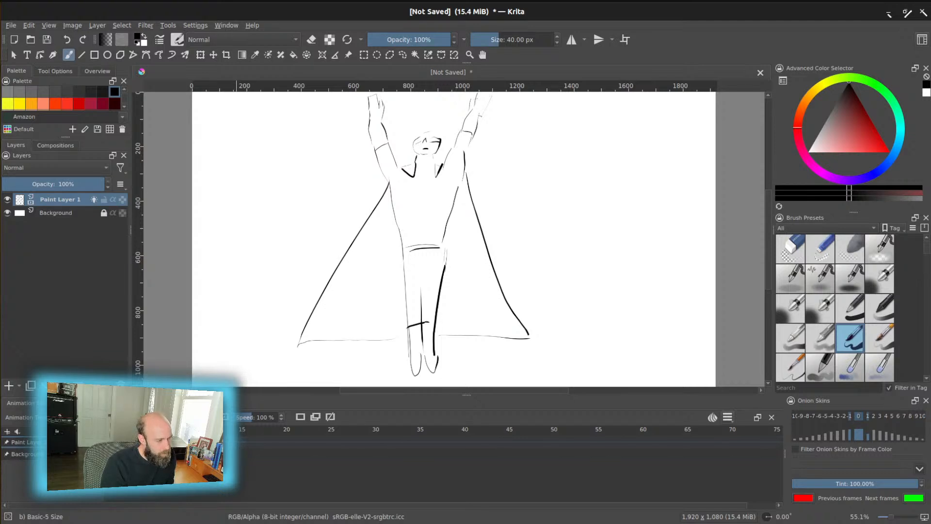
Step: On an earlier frame, sketch the figure crouching over the onion skin's lower half, with bent legs, belt, lowered head and bent arms
{"action": "key", "text": "Left"}
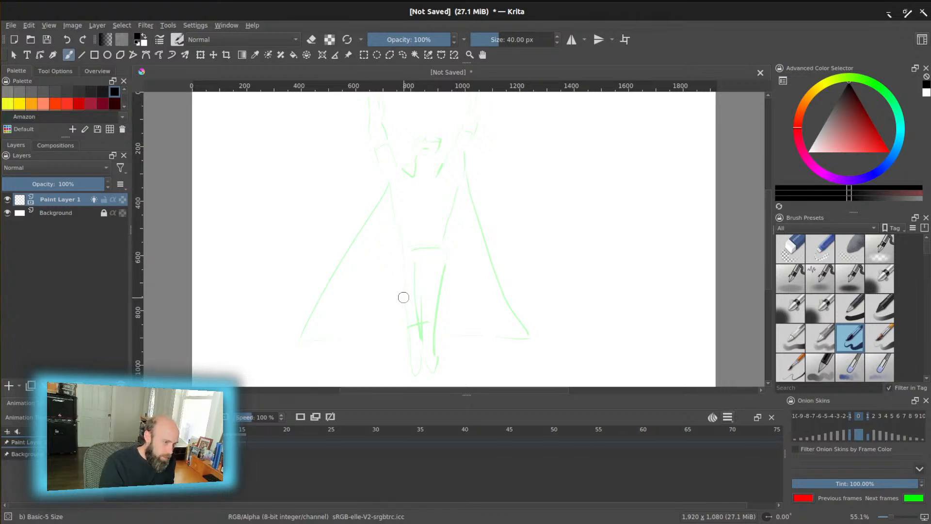
{"action": "mouse_move", "coordinate": [399, 299]}
{"action": "left_mouse_down"}
{"action": "mouse_move", "coordinate": [391, 338]}
{"action": "mouse_move", "coordinate": [407, 341]}
{"action": "mouse_move", "coordinate": [416, 320]}
{"action": "mouse_move", "coordinate": [442, 326]}
{"action": "mouse_move", "coordinate": [456, 317]}
{"action": "mouse_move", "coordinate": [455, 344]}
{"action": "mouse_move", "coordinate": [424, 315]}
{"action": "left_mouse_up"}
{"action": "left_click_drag", "start_coordinate": [425, 315], "coordinate": [425, 346]}
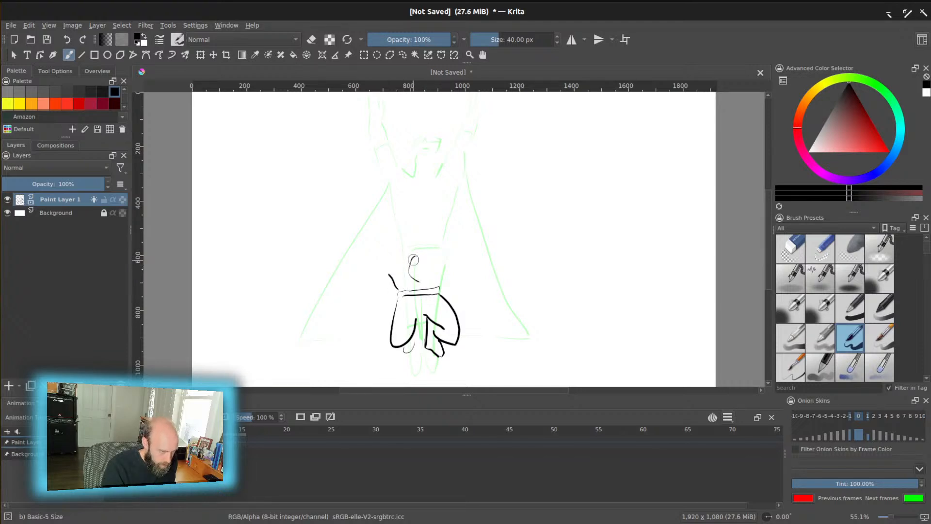
{"action": "mouse_move", "coordinate": [418, 252]}
{"action": "left_mouse_down"}
{"action": "mouse_move", "coordinate": [418, 275]}
{"action": "mouse_move", "coordinate": [408, 266]}
{"action": "mouse_move", "coordinate": [415, 274]}
{"action": "mouse_move", "coordinate": [436, 259]}
{"action": "mouse_move", "coordinate": [428, 274]}
{"action": "left_mouse_up"}
{"action": "key", "text": "ctrl+z"}
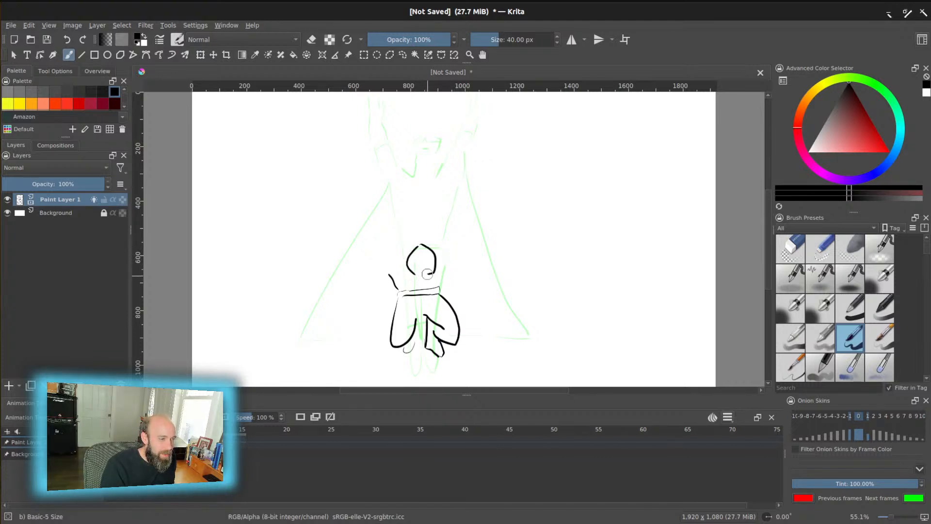
{"action": "mouse_move", "coordinate": [407, 251]}
{"action": "left_mouse_down"}
{"action": "mouse_move", "coordinate": [381, 263]}
{"action": "mouse_move", "coordinate": [389, 275]}
{"action": "mouse_move", "coordinate": [381, 301]}
{"action": "mouse_move", "coordinate": [387, 288]}
{"action": "mouse_move", "coordinate": [399, 305]}
{"action": "mouse_move", "coordinate": [383, 303]}
{"action": "left_mouse_up"}
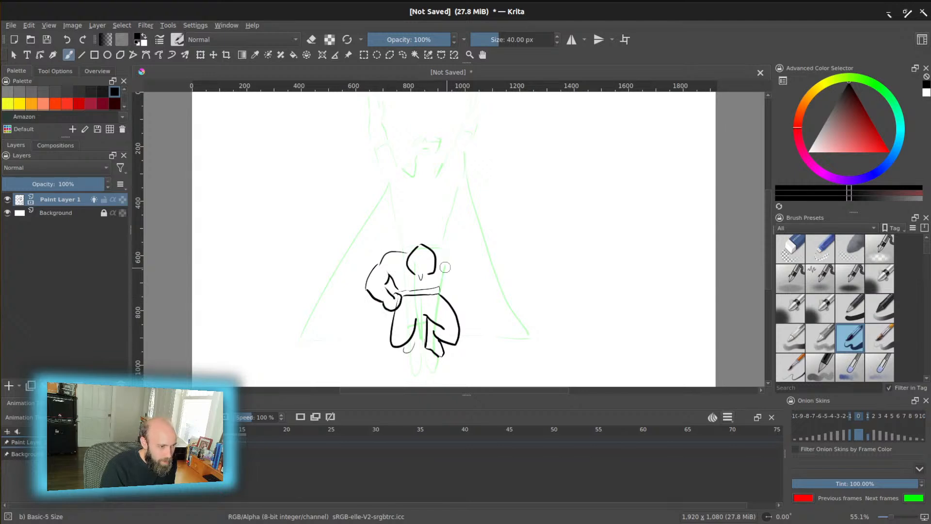
{"action": "mouse_move", "coordinate": [447, 259]}
{"action": "left_mouse_down"}
{"action": "mouse_move", "coordinate": [460, 276]}
{"action": "mouse_move", "coordinate": [445, 291]}
{"action": "left_mouse_up"}
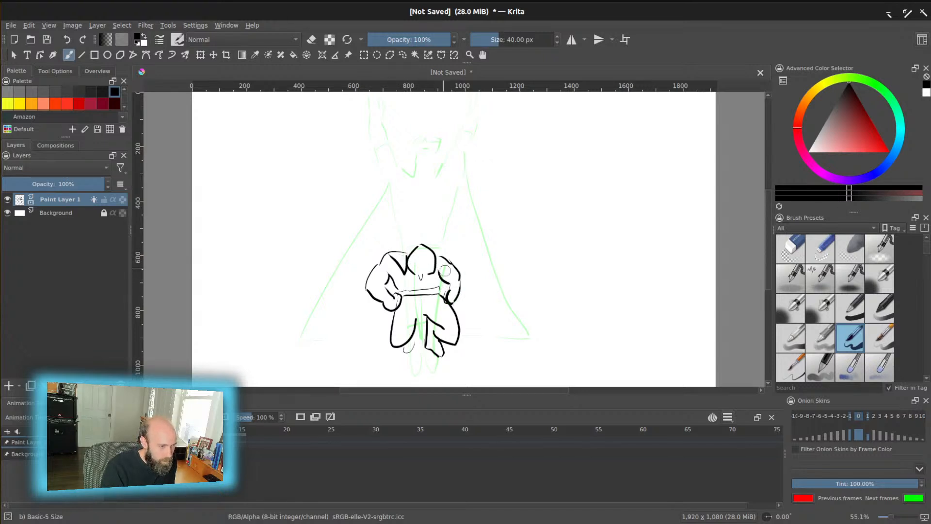
Step: Sketch the cape spreading out on both sides of the crouching figure, and flip between frames to compare the poses
{"action": "left_click_drag", "start_coordinate": [375, 302], "coordinate": [322, 346]}
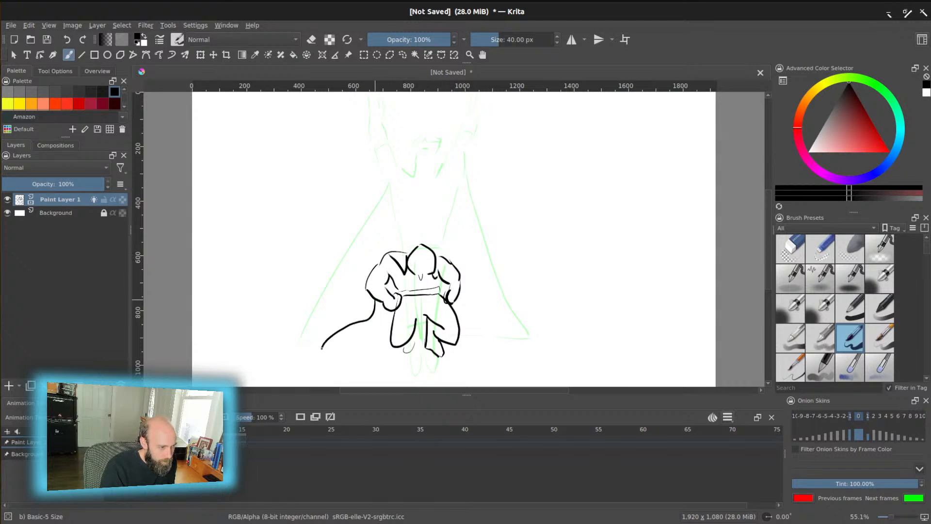
{"action": "left_click_drag", "start_coordinate": [385, 334], "coordinate": [369, 366]}
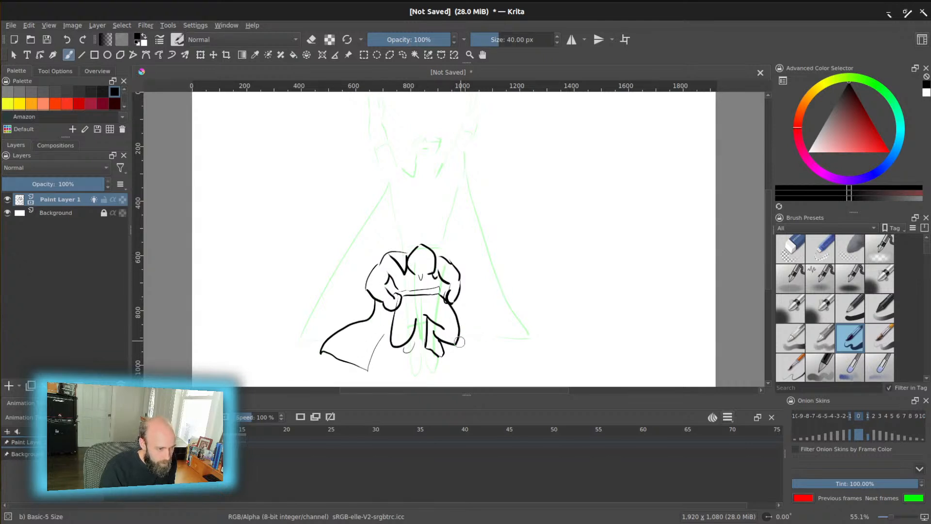
{"action": "mouse_move", "coordinate": [446, 331]}
{"action": "left_mouse_down"}
{"action": "mouse_move", "coordinate": [491, 362]}
{"action": "mouse_move", "coordinate": [492, 337]}
{"action": "mouse_move", "coordinate": [467, 302]}
{"action": "left_mouse_up"}
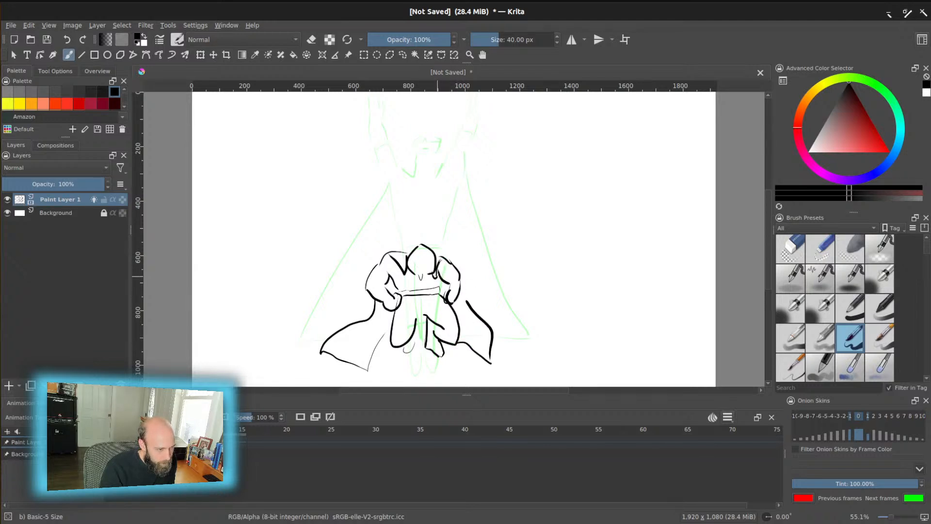
{"action": "left_click_drag", "start_coordinate": [463, 291], "coordinate": [490, 323]}
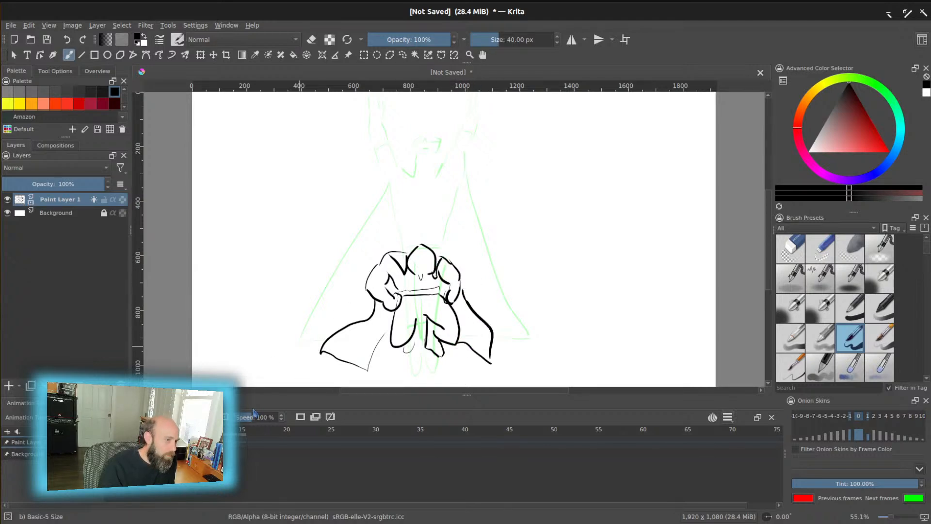
{"action": "key", "text": "period"}
{"action": "key", "text": "comma"}
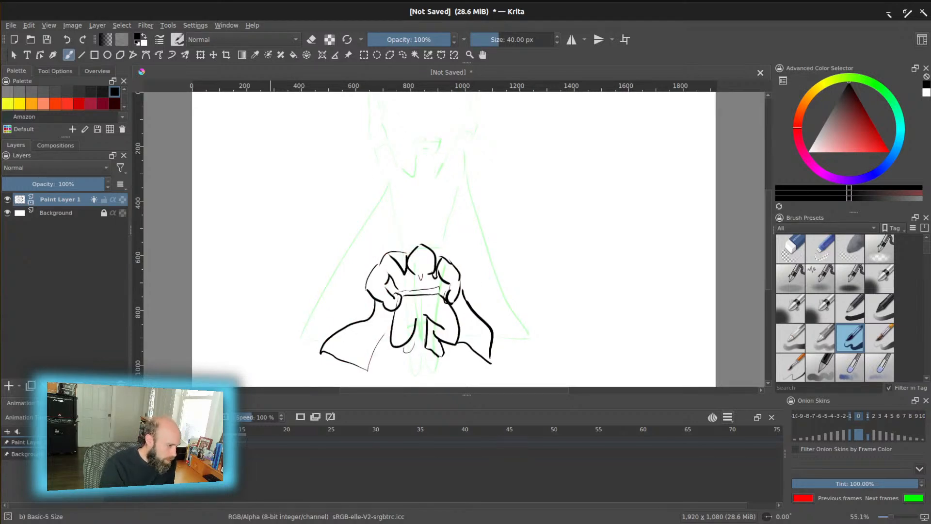
Step: On the preceding blank frame, sketch the figure's first leg over the onion skin, with a slightly bent knee and a boot
{"action": "key", "text": "comma"}
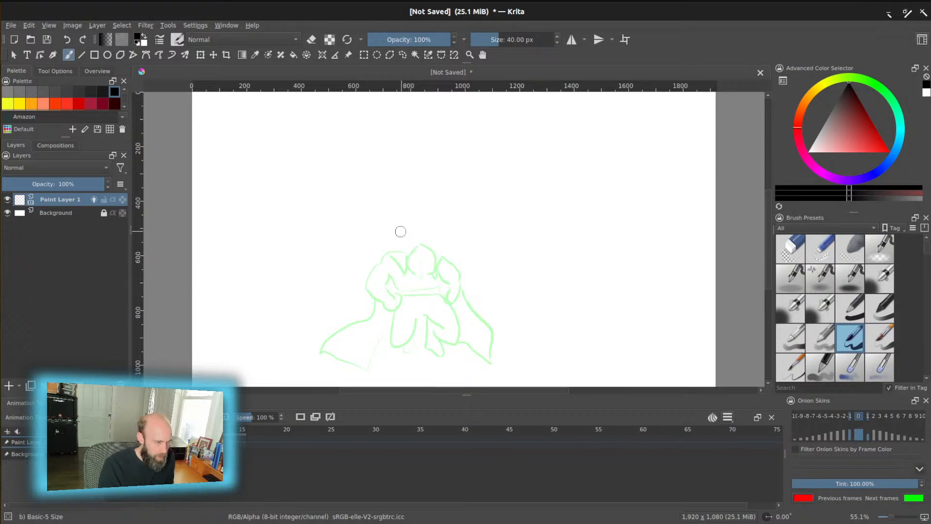
{"action": "mouse_move", "coordinate": [397, 271]}
{"action": "left_mouse_down"}
{"action": "mouse_move", "coordinate": [392, 304]}
{"action": "mouse_move", "coordinate": [402, 353]}
{"action": "mouse_move", "coordinate": [421, 358]}
{"action": "mouse_move", "coordinate": [421, 340]}
{"action": "mouse_move", "coordinate": [403, 357]}
{"action": "left_mouse_up"}
{"action": "key", "text": "ctrl+z"}
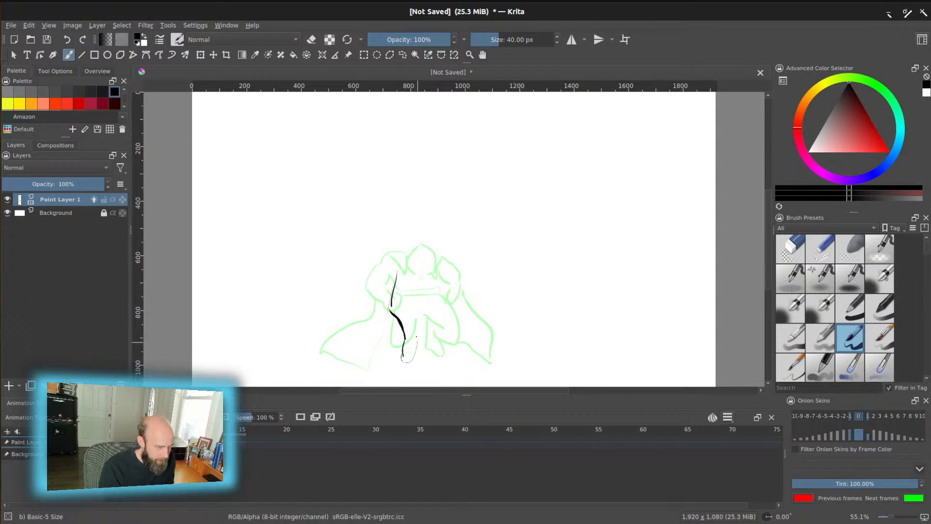
{"action": "left_click_drag", "start_coordinate": [412, 324], "coordinate": [418, 318]}
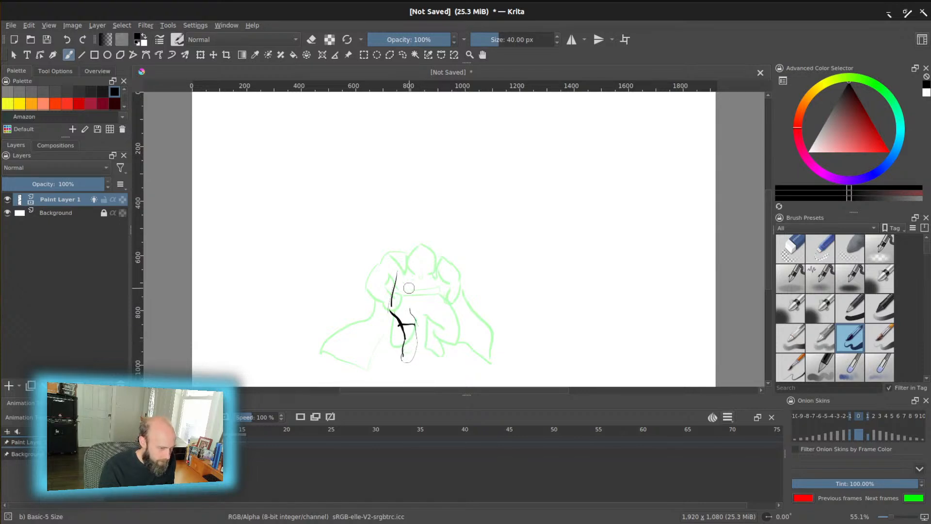
{"action": "key", "text": "ctrl+z"}
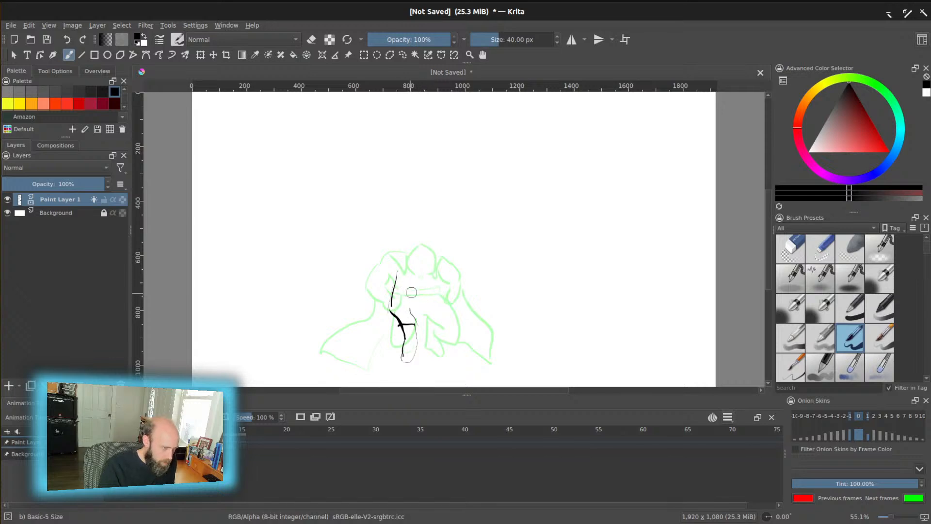
{"action": "left_click_drag", "start_coordinate": [415, 281], "coordinate": [409, 310]}
{"action": "key", "text": "ctrl+z"}
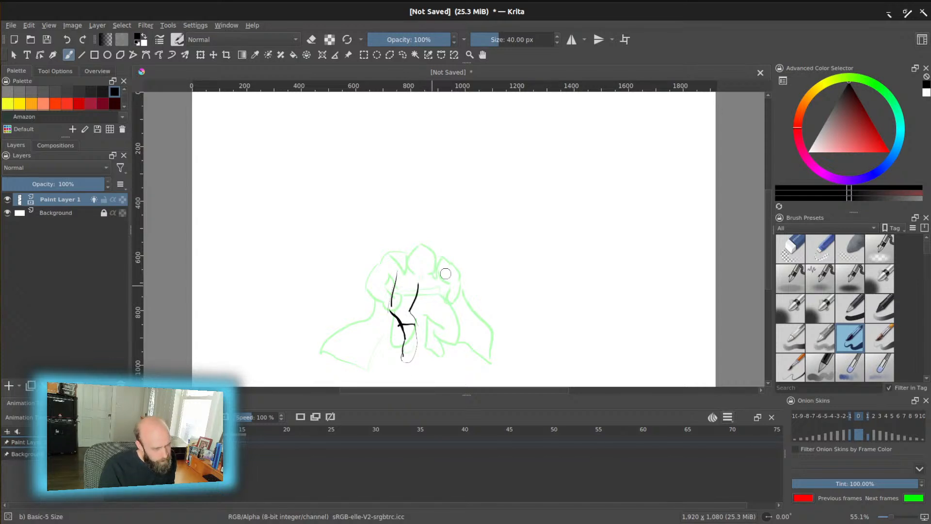
Step: Sketch the second leg beside the first, with the knee bent outward and a boot turned to the side
{"action": "left_click_drag", "start_coordinate": [439, 278], "coordinate": [443, 282]}
{"action": "left_click_drag", "start_coordinate": [453, 316], "coordinate": [436, 336]}
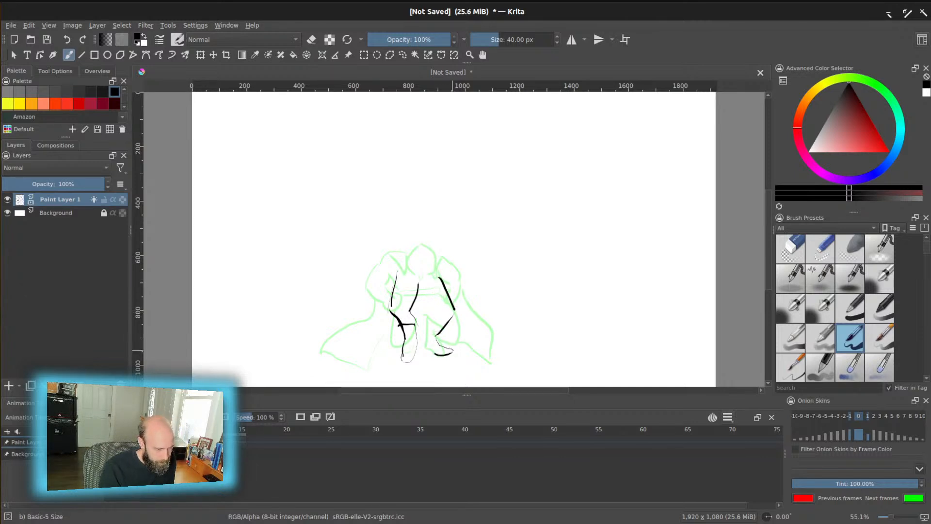
{"action": "key", "text": "ctrl+z"}
{"action": "left_click_drag", "start_coordinate": [436, 337], "coordinate": [452, 351]}
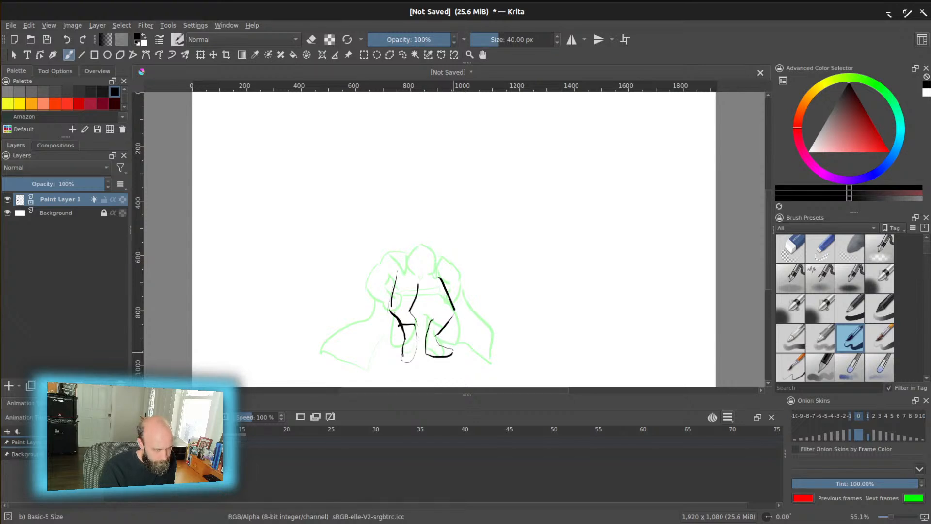
{"action": "left_click_drag", "start_coordinate": [420, 290], "coordinate": [434, 317]}
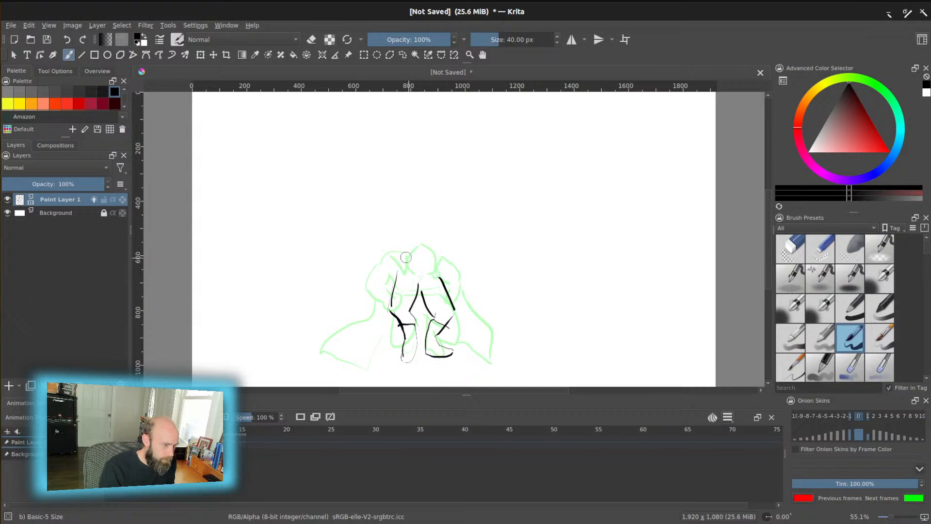
Step: Sketch the waistline, one side of the torso and a bent arm lowered to a fist beside the hip
{"action": "mouse_move", "coordinate": [441, 279]}
{"action": "left_mouse_down"}
{"action": "mouse_move", "coordinate": [401, 263]}
{"action": "mouse_move", "coordinate": [389, 211]}
{"action": "mouse_move", "coordinate": [361, 233]}
{"action": "mouse_move", "coordinate": [377, 257]}
{"action": "mouse_move", "coordinate": [361, 249]}
{"action": "mouse_move", "coordinate": [375, 273]}
{"action": "left_mouse_up"}
{"action": "key", "text": "ctrl+z"}
{"action": "left_click_drag", "start_coordinate": [383, 250], "coordinate": [388, 265]}
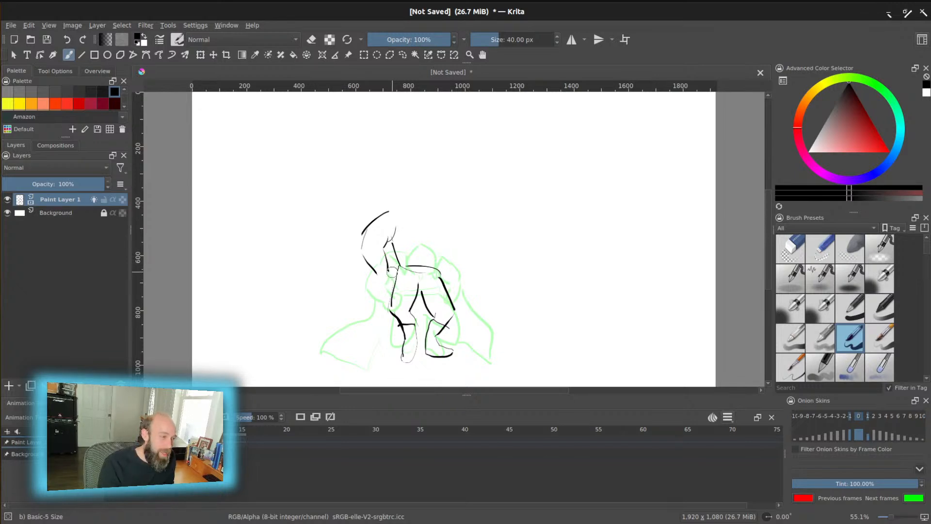
{"action": "left_click_drag", "start_coordinate": [394, 277], "coordinate": [376, 285]}
{"action": "key", "text": "ctrl+z"}
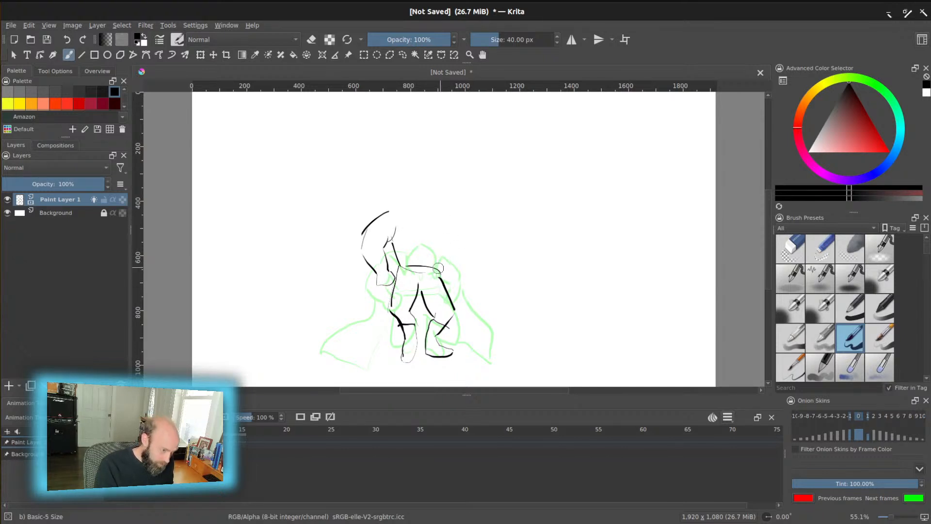
Step: Sketch the opposite shoulder and bent arm with its fist, and a lowered head between the shoulders
{"action": "left_click_drag", "start_coordinate": [441, 211], "coordinate": [456, 227]}
{"action": "key", "text": "ctrl+z"}
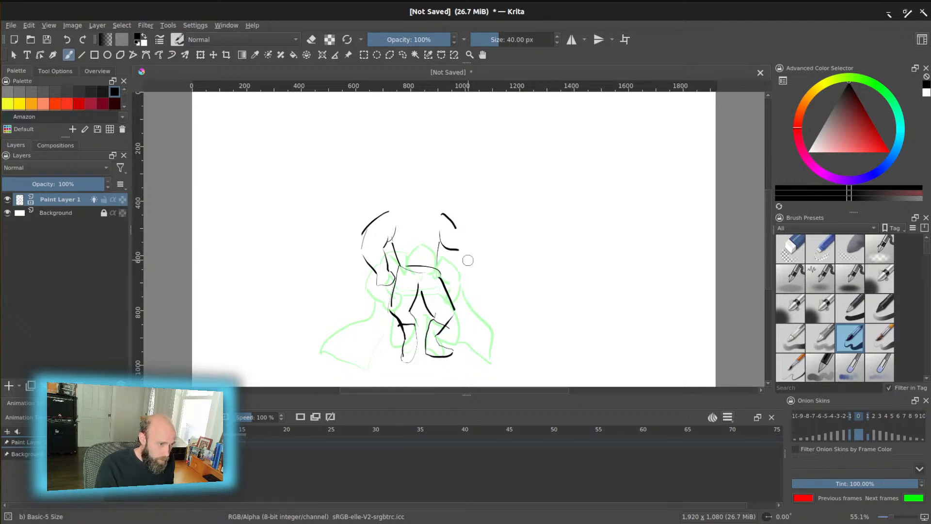
{"action": "left_click_drag", "start_coordinate": [457, 250], "coordinate": [460, 277]}
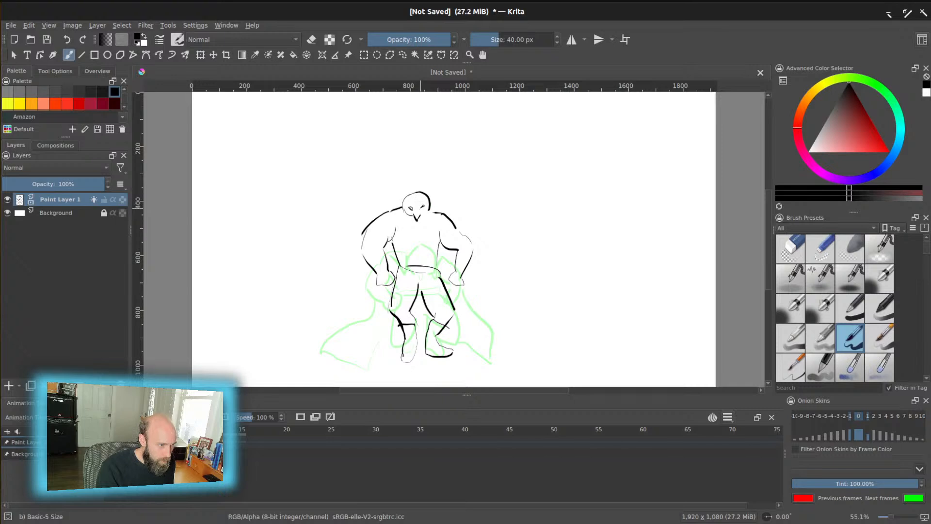
Step: Finish the face, and sketch the cape's collar and its two sides flaring out to ankle height
{"action": "mouse_move", "coordinate": [422, 207]}
{"action": "left_mouse_down"}
{"action": "mouse_move", "coordinate": [411, 222]}
{"action": "mouse_move", "coordinate": [407, 212]}
{"action": "mouse_move", "coordinate": [426, 214]}
{"action": "left_mouse_up"}
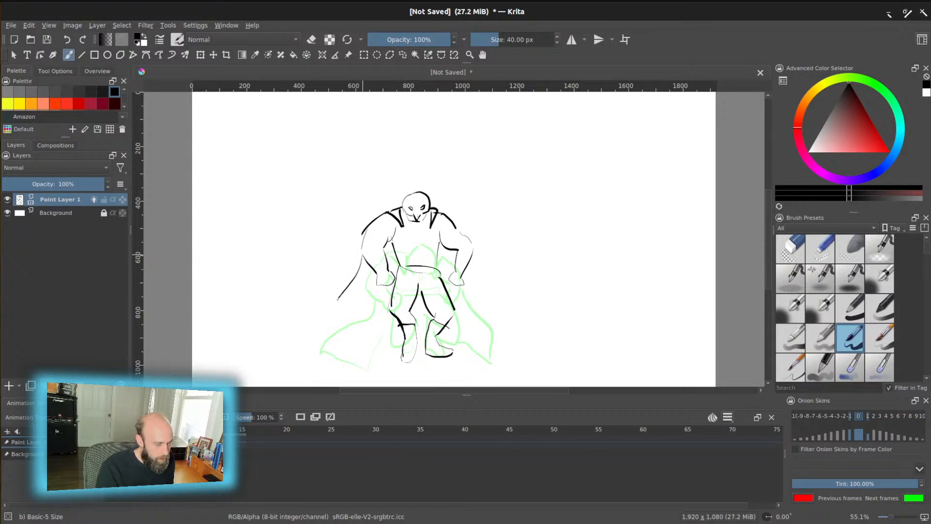
{"action": "mouse_move", "coordinate": [372, 337]}
{"action": "left_mouse_down"}
{"action": "mouse_move", "coordinate": [394, 329]}
{"action": "mouse_move", "coordinate": [517, 348]}
{"action": "left_mouse_up"}
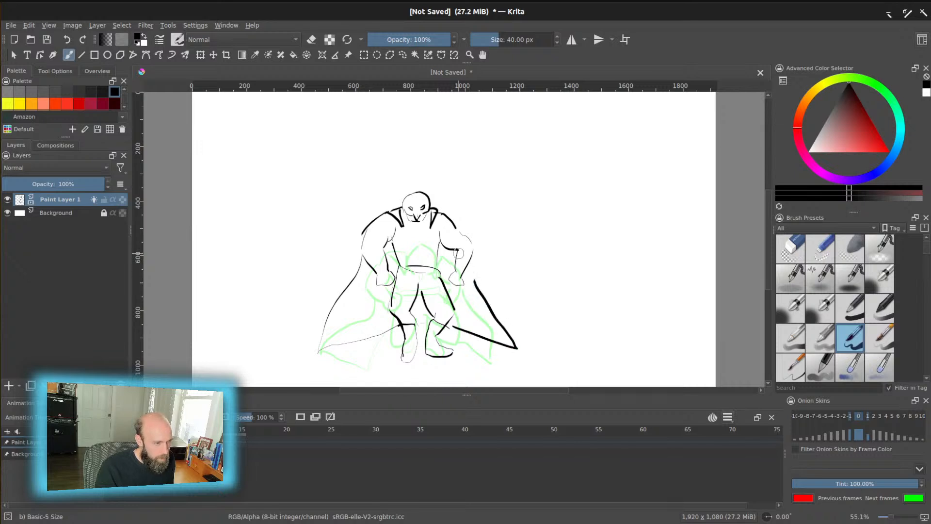
{"action": "key", "text": "ctrl+z"}
{"action": "mouse_move", "coordinate": [450, 327]}
{"action": "left_mouse_down"}
{"action": "mouse_move", "coordinate": [516, 351]}
{"action": "mouse_move", "coordinate": [470, 273]}
{"action": "left_mouse_up"}
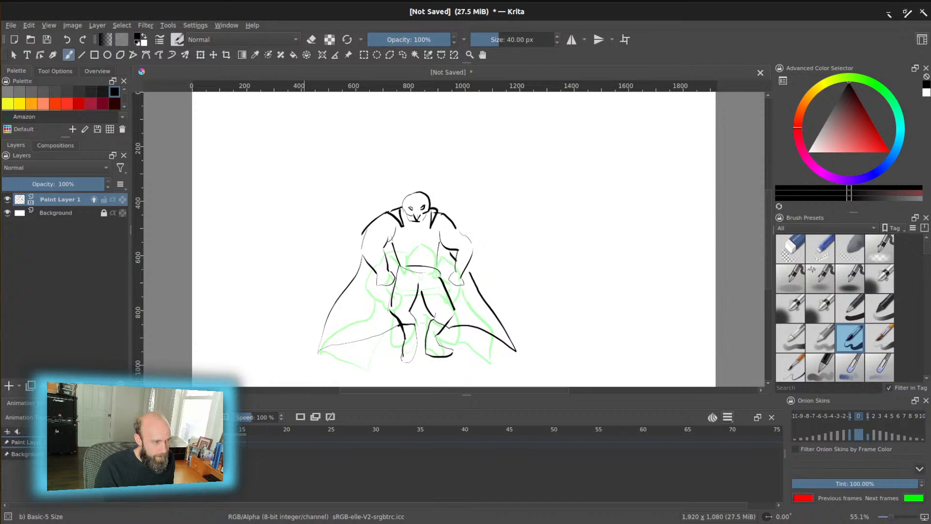
Step: Flip between neighbouring frames to compare the poses, and set the animation playback speed to 50%
{"action": "key", "text": "Left"}
{"action": "key", "text": "Right"}
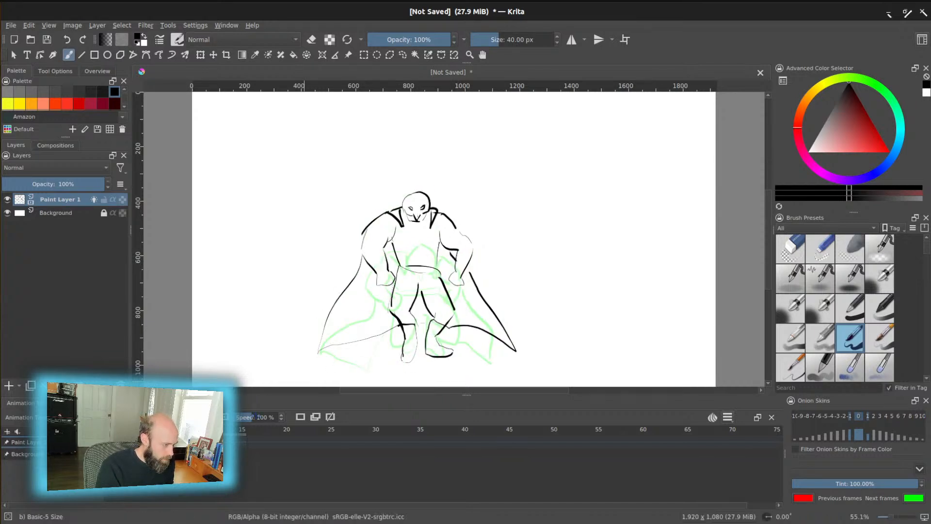
{"action": "scroll", "coordinate": [283, 420], "scroll_direction": "down", "scroll_amount": 7}
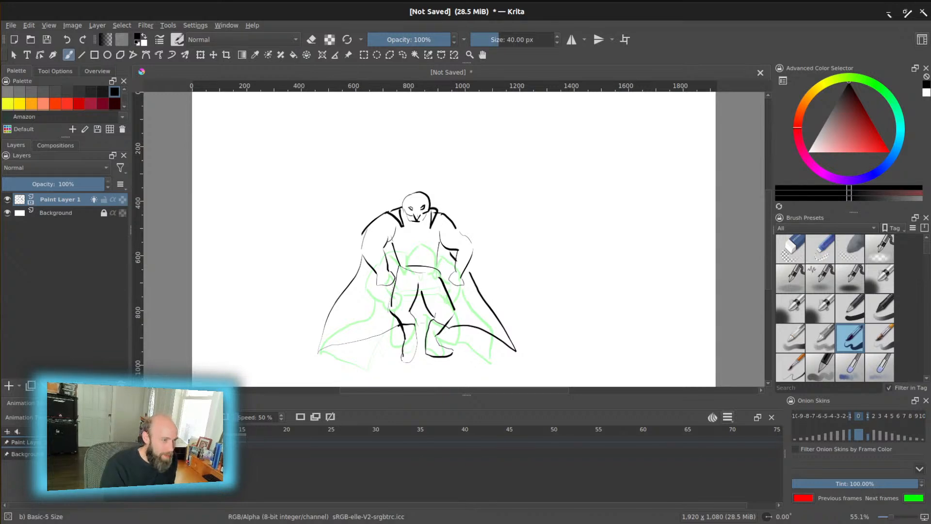
Step: Flip back and forth between the half-crouched pose and the frame before it to check the motion
{"action": "key", "text": "Left"}
{"action": "key", "text": "Right"}
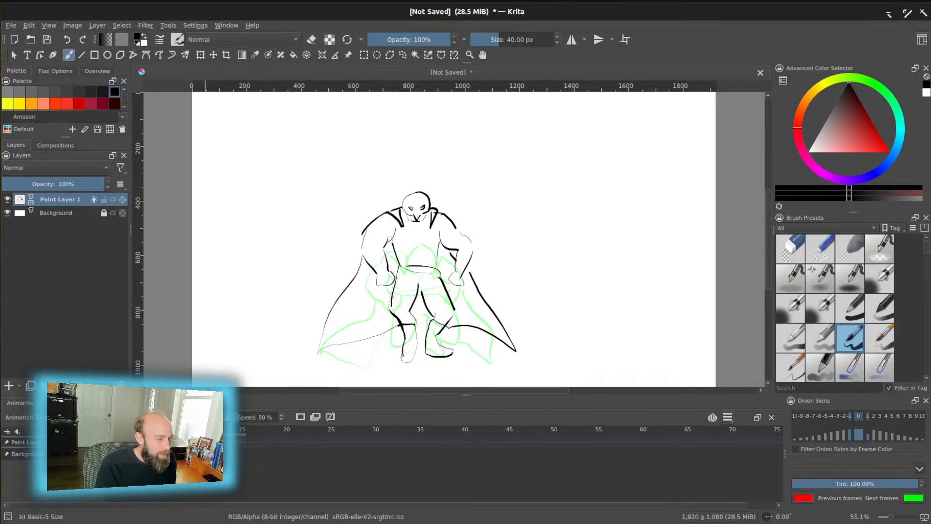
{"action": "key", "text": "Left"}
{"action": "key", "text": "Right"}
{"action": "key", "text": "Left"}
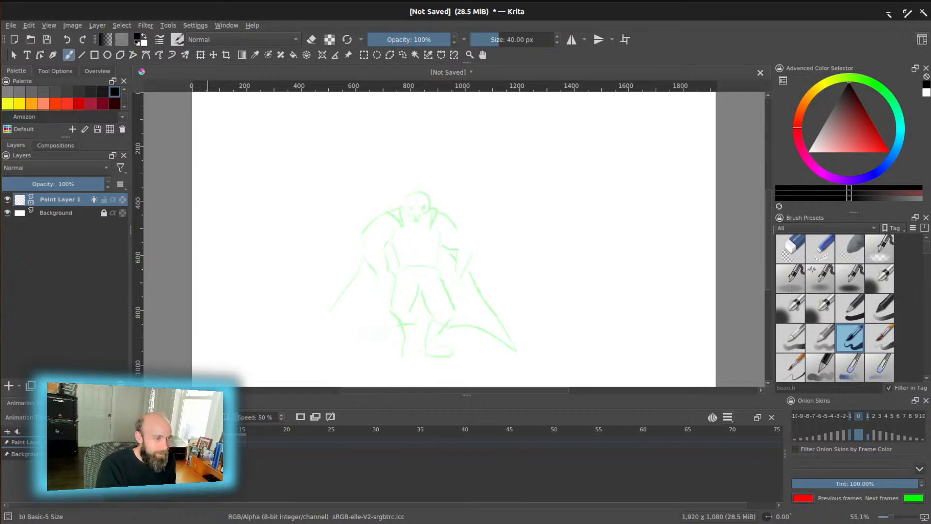
{"action": "key", "text": "Right"}
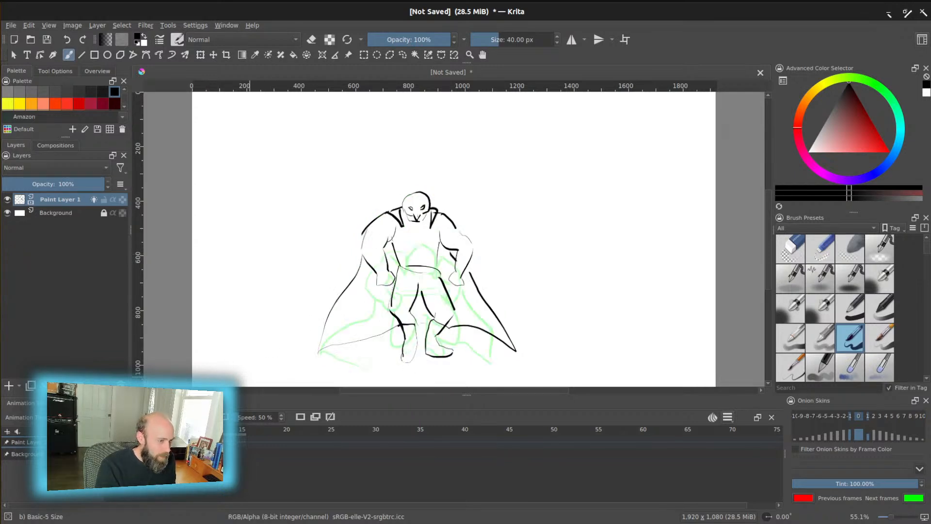
Step: On the blank frame before the half-crouched pose, sketch an upright torso with a waistline and sides widening toward the shoulders
{"action": "key", "text": "Left"}
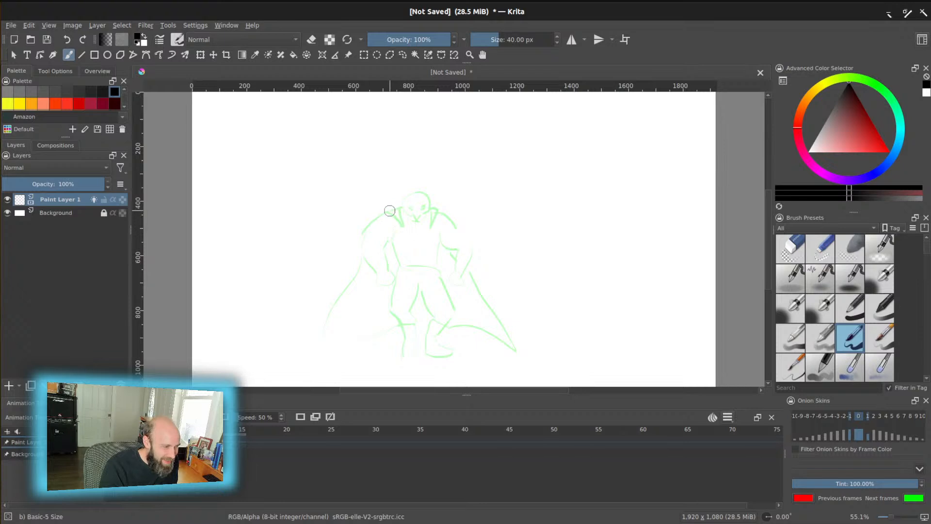
{"action": "mouse_move", "coordinate": [390, 216]}
{"action": "left_mouse_down"}
{"action": "mouse_move", "coordinate": [401, 255]}
{"action": "mouse_move", "coordinate": [436, 248]}
{"action": "left_mouse_up"}
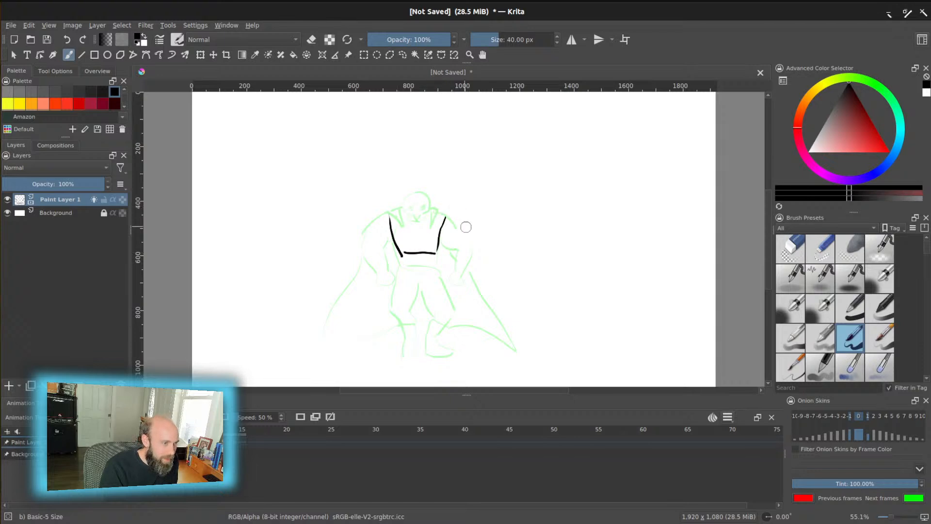
{"action": "key", "text": "ctrl+z"}
{"action": "left_click_drag", "start_coordinate": [438, 252], "coordinate": [451, 219]}
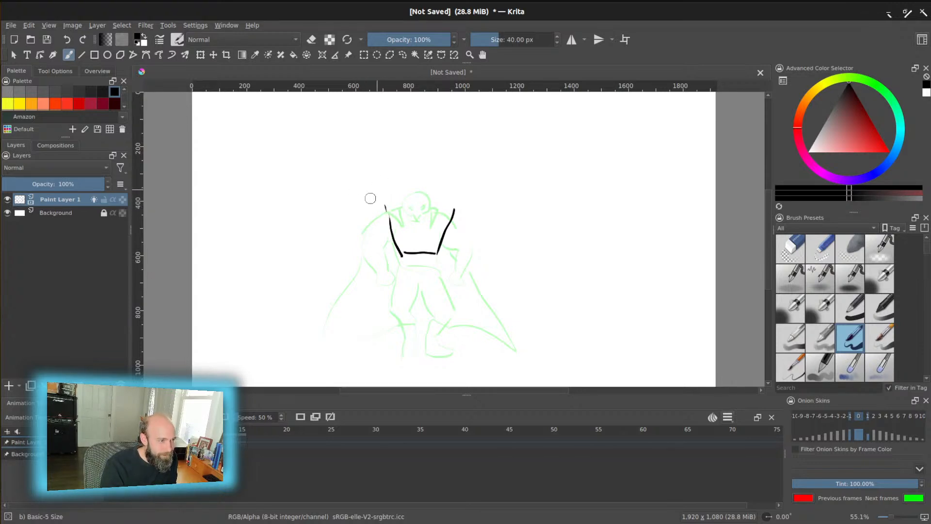
Step: Sketch both arms hanging straight down beside the torso, from rounded shoulders to closed fists
{"action": "mouse_move", "coordinate": [379, 184]}
{"action": "left_mouse_down"}
{"action": "mouse_move", "coordinate": [357, 205]}
{"action": "mouse_move", "coordinate": [369, 222]}
{"action": "mouse_move", "coordinate": [352, 226]}
{"action": "left_mouse_up"}
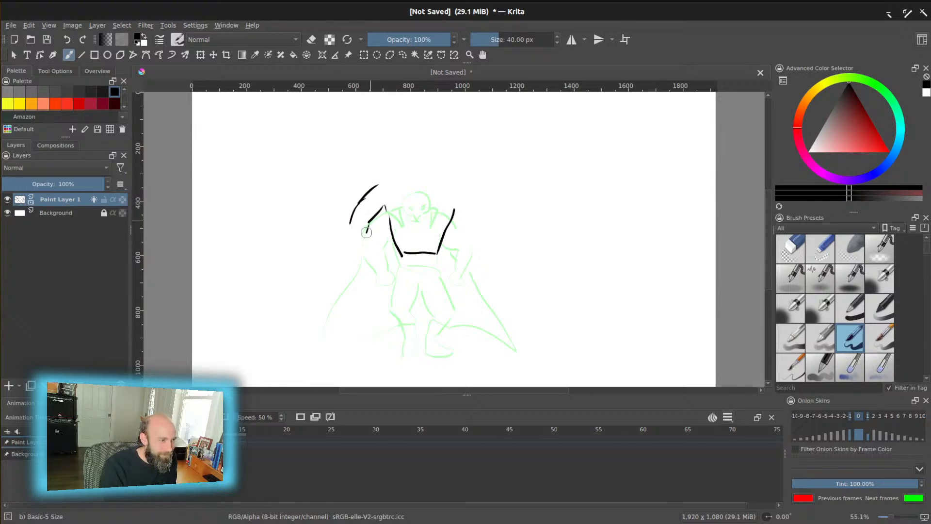
{"action": "key", "text": "ctrl+z"}
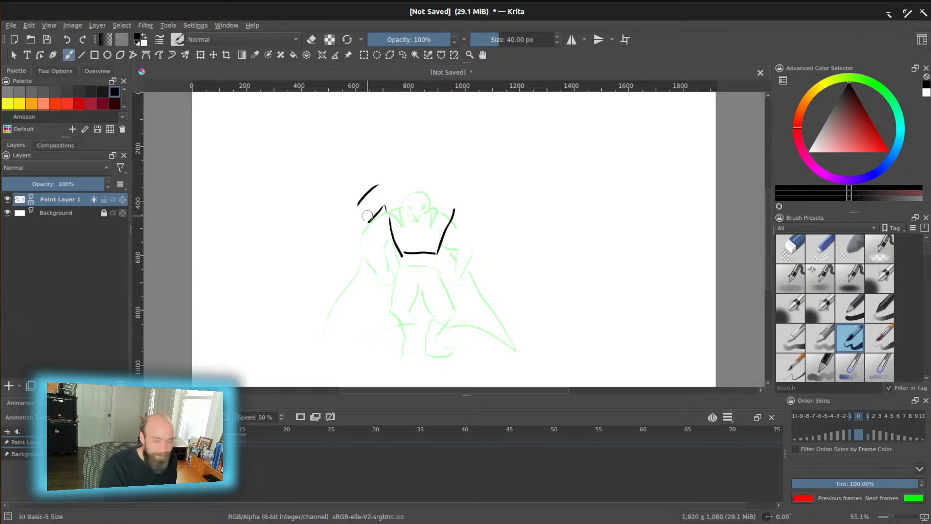
{"action": "left_click_drag", "start_coordinate": [359, 203], "coordinate": [365, 245]}
{"action": "key", "text": "ctrl+z"}
{"action": "key", "text": "ctrl+z"}
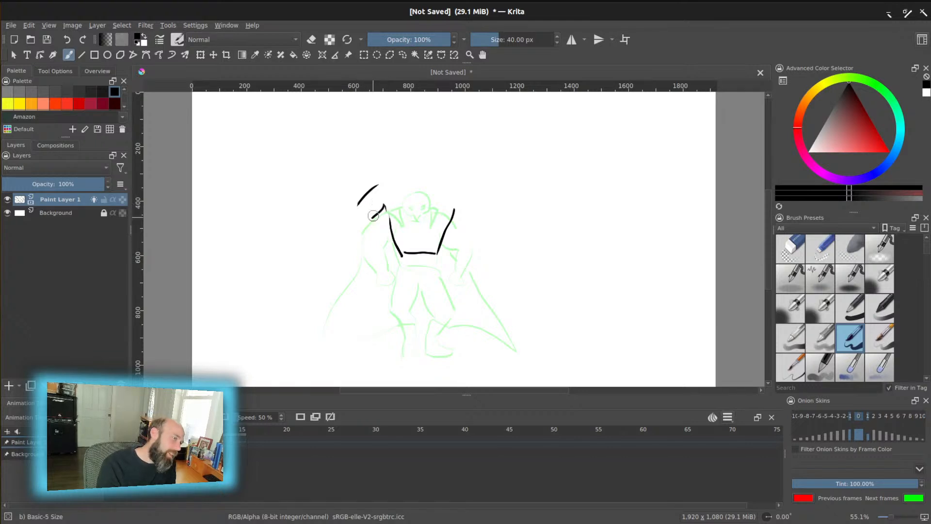
{"action": "key", "text": "ctrl+z"}
{"action": "mouse_move", "coordinate": [380, 203]}
{"action": "left_mouse_down"}
{"action": "mouse_move", "coordinate": [357, 235]}
{"action": "mouse_move", "coordinate": [370, 246]}
{"action": "mouse_move", "coordinate": [358, 244]}
{"action": "mouse_move", "coordinate": [358, 270]}
{"action": "mouse_move", "coordinate": [372, 248]}
{"action": "left_mouse_up"}
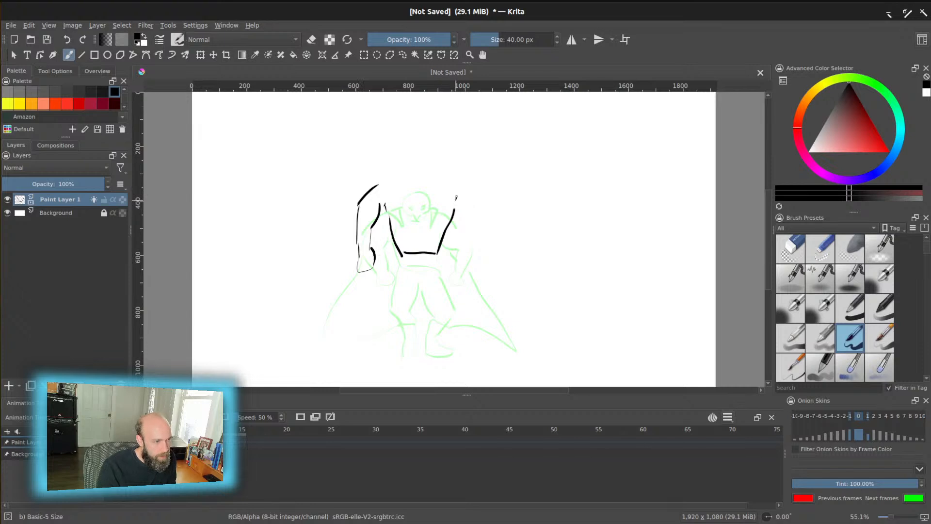
{"action": "left_click_drag", "start_coordinate": [470, 217], "coordinate": [471, 224]}
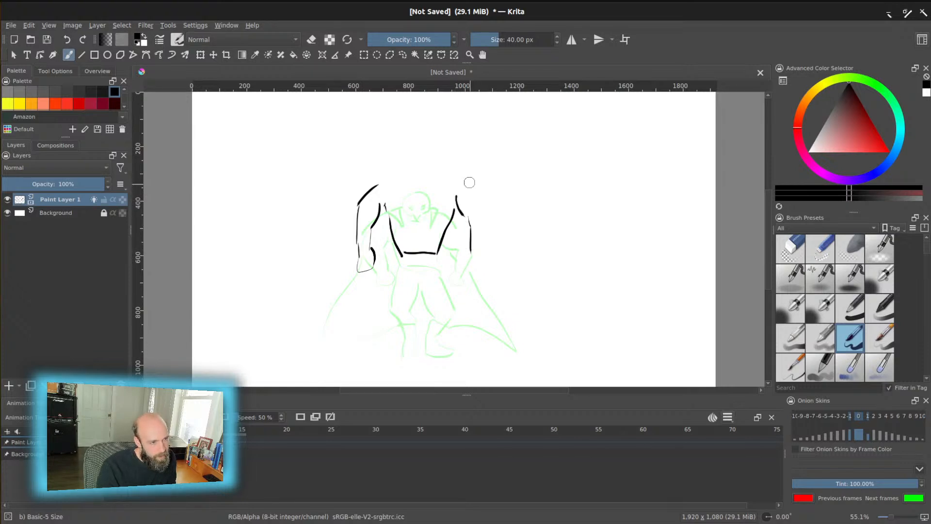
{"action": "mouse_move", "coordinate": [456, 180]}
{"action": "left_mouse_down"}
{"action": "mouse_move", "coordinate": [484, 206]}
{"action": "mouse_move", "coordinate": [482, 247]}
{"action": "left_mouse_up"}
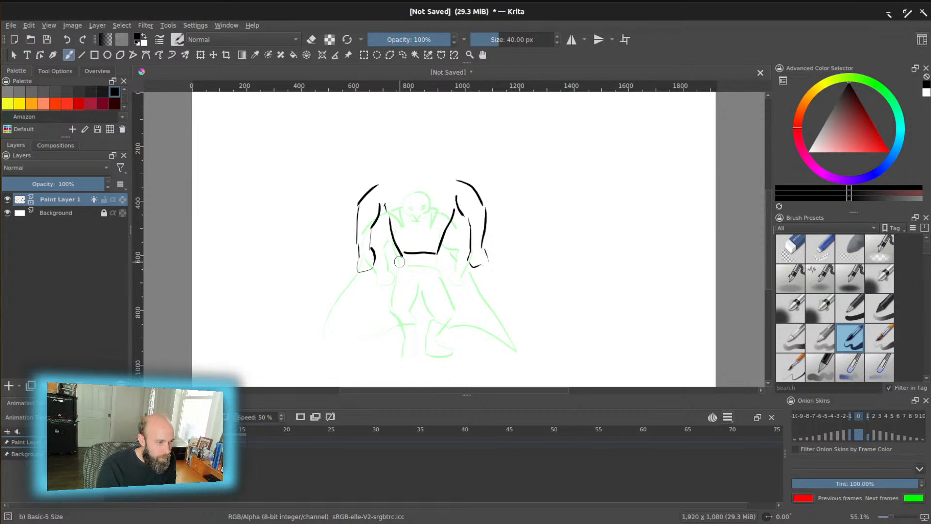
Step: Sketch two nearly straight standing legs below the waist, with boot tops and feet
{"action": "left_click_drag", "start_coordinate": [393, 280], "coordinate": [398, 358]}
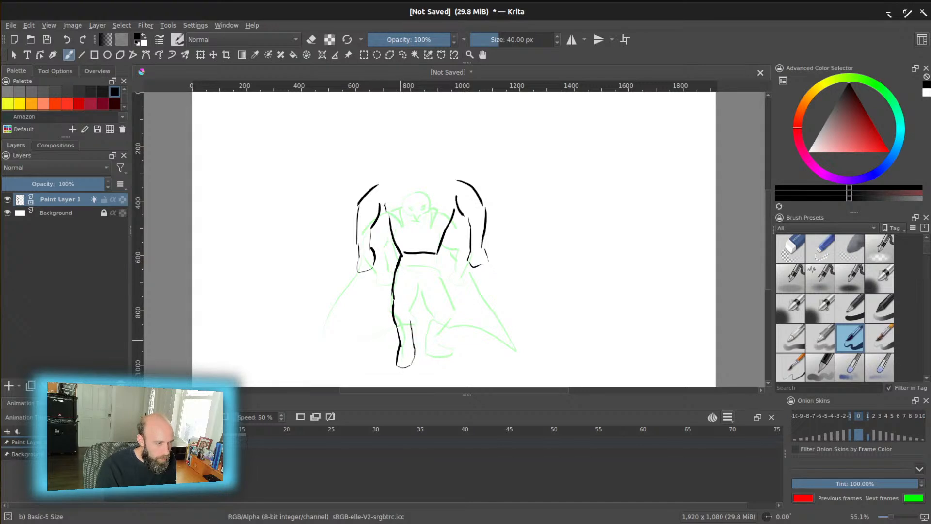
{"action": "mouse_move", "coordinate": [411, 321]}
{"action": "left_mouse_down"}
{"action": "mouse_move", "coordinate": [438, 264]}
{"action": "mouse_move", "coordinate": [452, 308]}
{"action": "left_mouse_up"}
{"action": "mouse_move", "coordinate": [420, 276]}
{"action": "left_mouse_down"}
{"action": "mouse_move", "coordinate": [430, 320]}
{"action": "mouse_move", "coordinate": [442, 323]}
{"action": "left_mouse_up"}
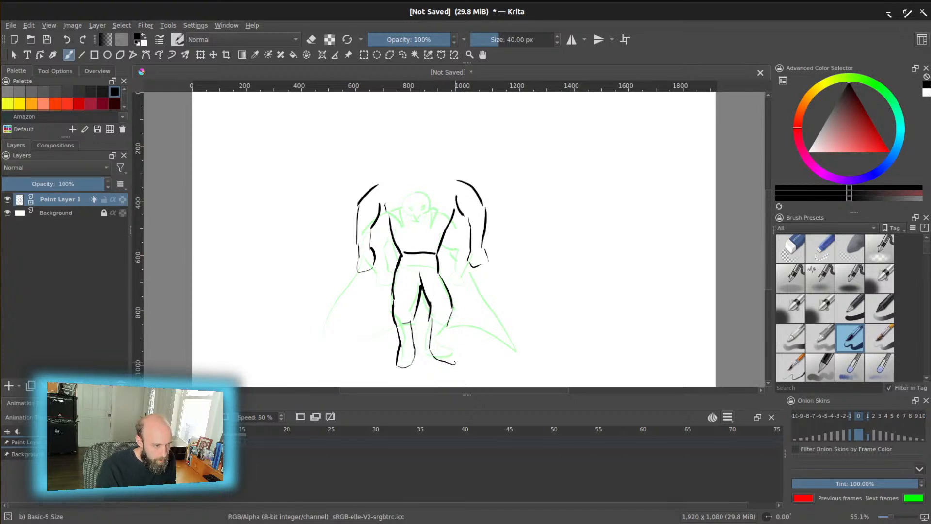
{"action": "left_click_drag", "start_coordinate": [445, 345], "coordinate": [455, 353]}
{"action": "left_click_drag", "start_coordinate": [433, 320], "coordinate": [447, 324]}
Step: Sketch the shoulder lines, the upright head with a masked face, and the cape's collar folds on the chest
{"action": "mouse_move", "coordinate": [386, 184]}
{"action": "left_mouse_down"}
{"action": "mouse_move", "coordinate": [437, 177]}
{"action": "mouse_move", "coordinate": [406, 178]}
{"action": "left_mouse_up"}
{"action": "mouse_move", "coordinate": [409, 142]}
{"action": "left_mouse_down"}
{"action": "mouse_move", "coordinate": [406, 173]}
{"action": "mouse_move", "coordinate": [409, 151]}
{"action": "left_mouse_up"}
{"action": "key", "text": "ctrl+z"}
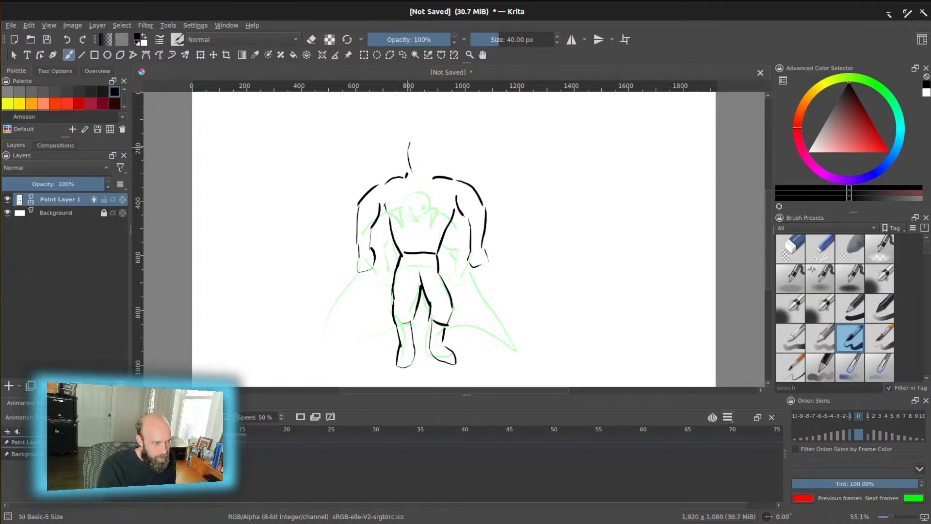
{"action": "left_click_drag", "start_coordinate": [432, 177], "coordinate": [423, 141]}
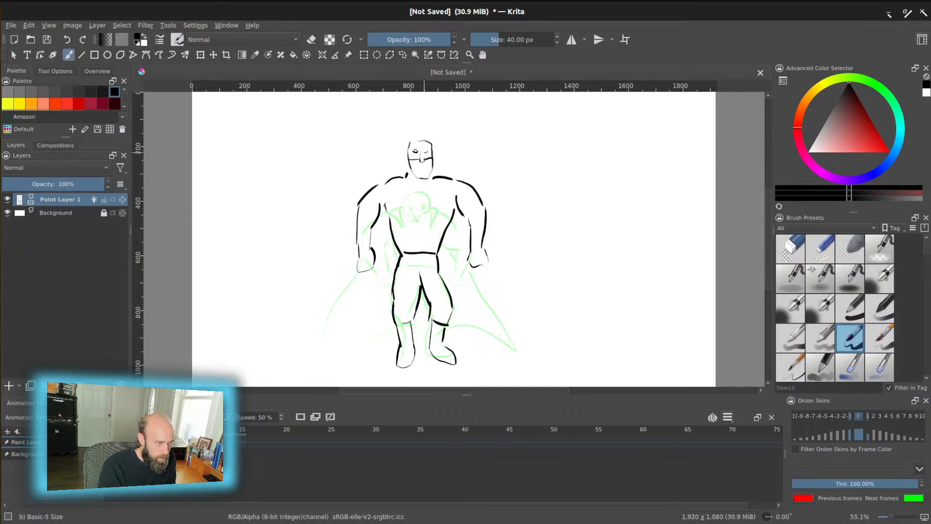
{"action": "left_click_drag", "start_coordinate": [388, 179], "coordinate": [412, 196]}
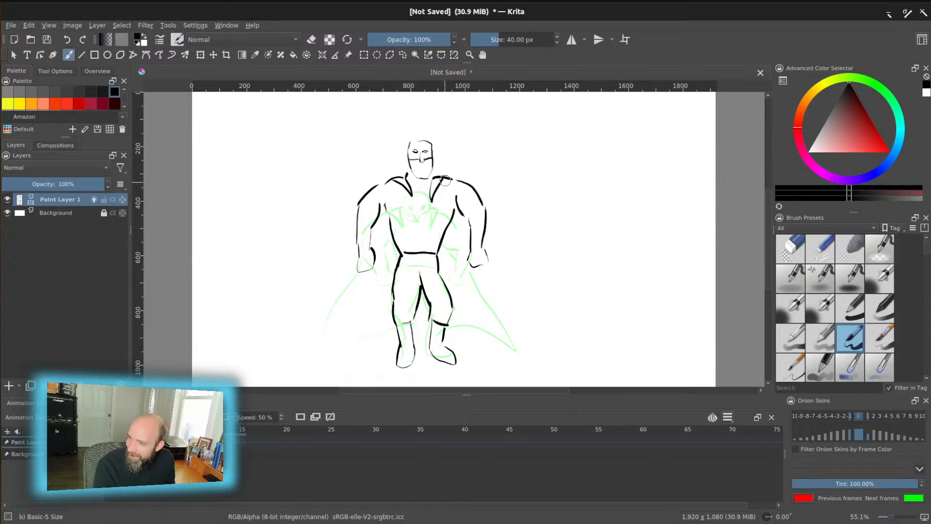
{"action": "left_click_drag", "start_coordinate": [443, 182], "coordinate": [439, 178]}
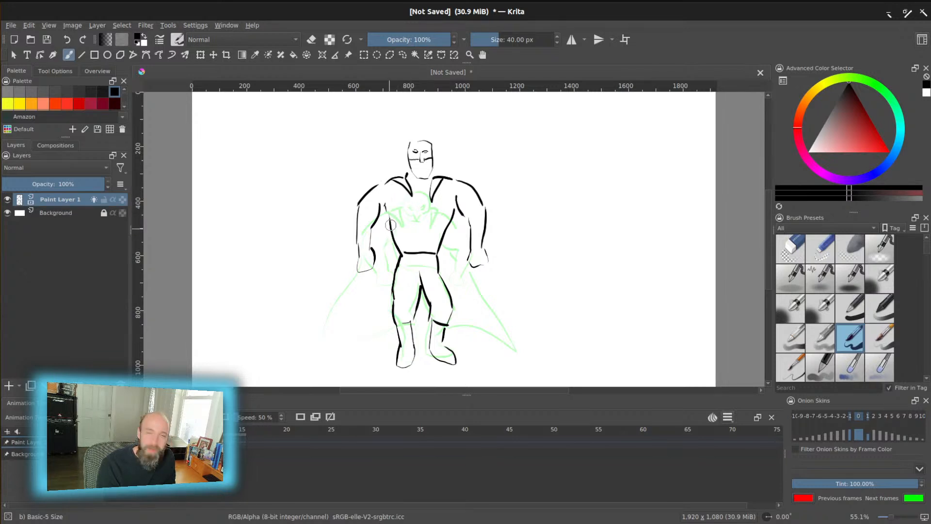
Step: Finish the standing pose with a cape hanging behind the arms and legs to shin height, and a mouth on the face
{"action": "left_click_drag", "start_coordinate": [391, 201], "coordinate": [374, 256]}
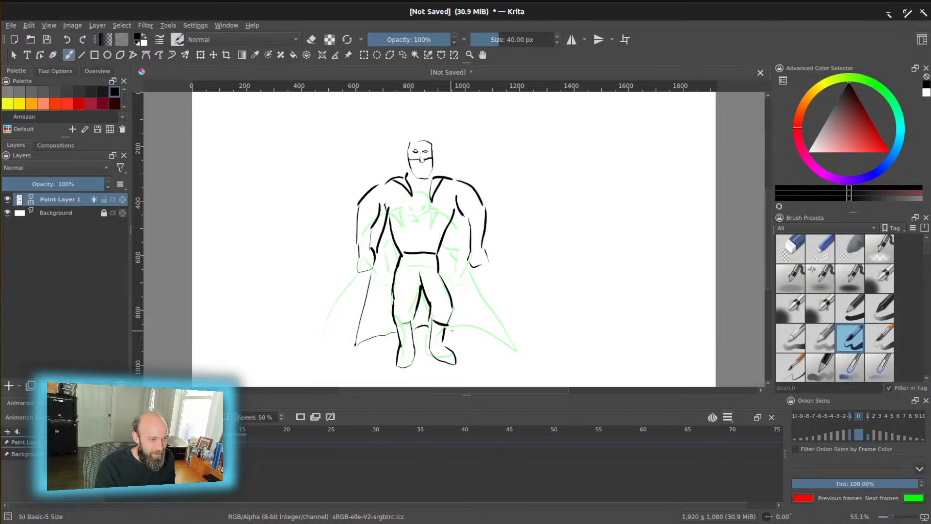
{"action": "left_click_drag", "start_coordinate": [480, 343], "coordinate": [457, 214]}
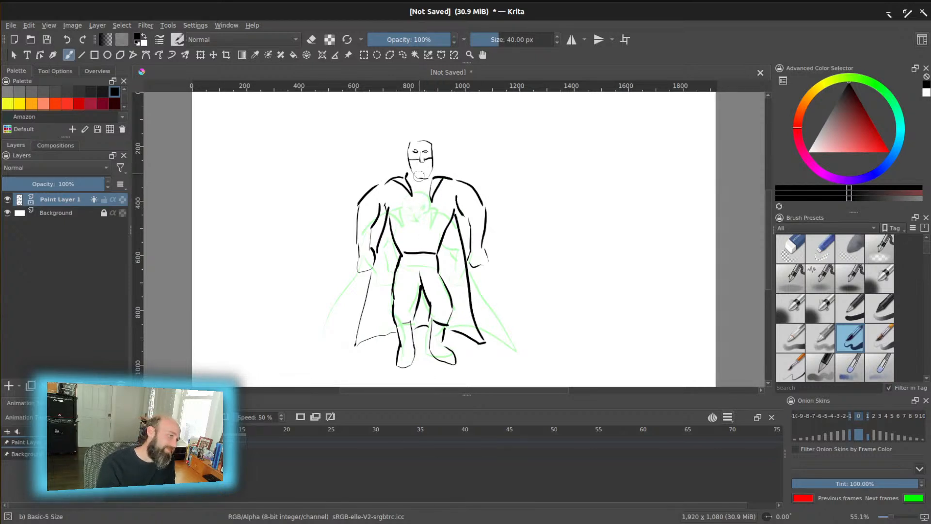
{"action": "left_click_drag", "start_coordinate": [416, 169], "coordinate": [427, 169]}
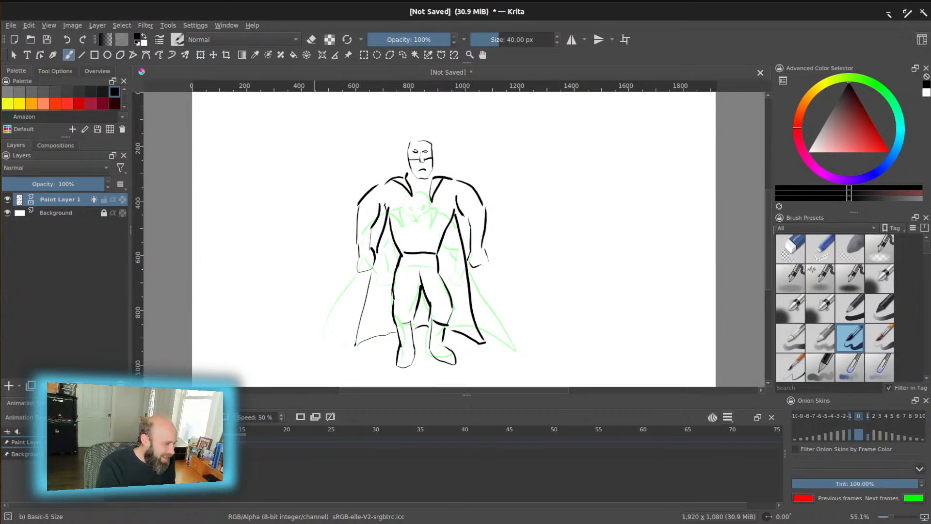
Step: Step forward through the crouching and launch poses to the blank frame that follows the launch pose
{"action": "key", "text": "space"}
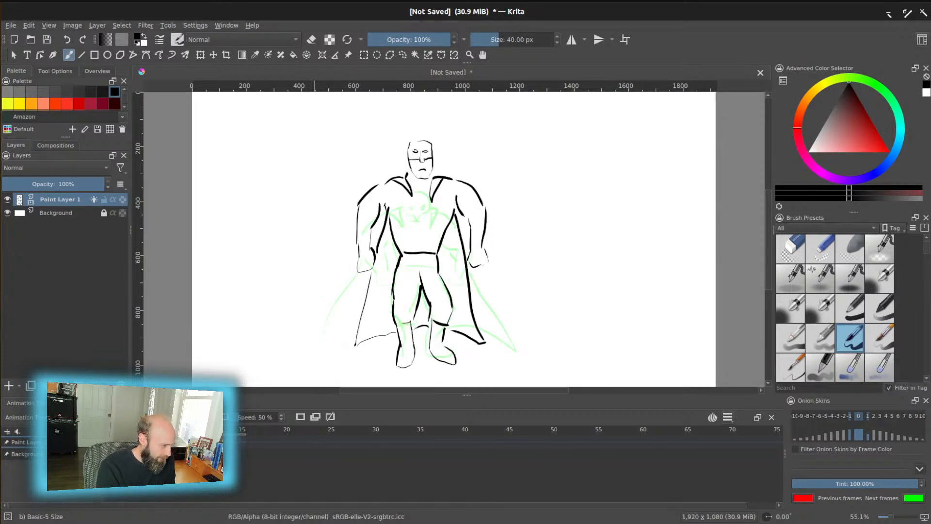
{"action": "key", "text": "Right"}
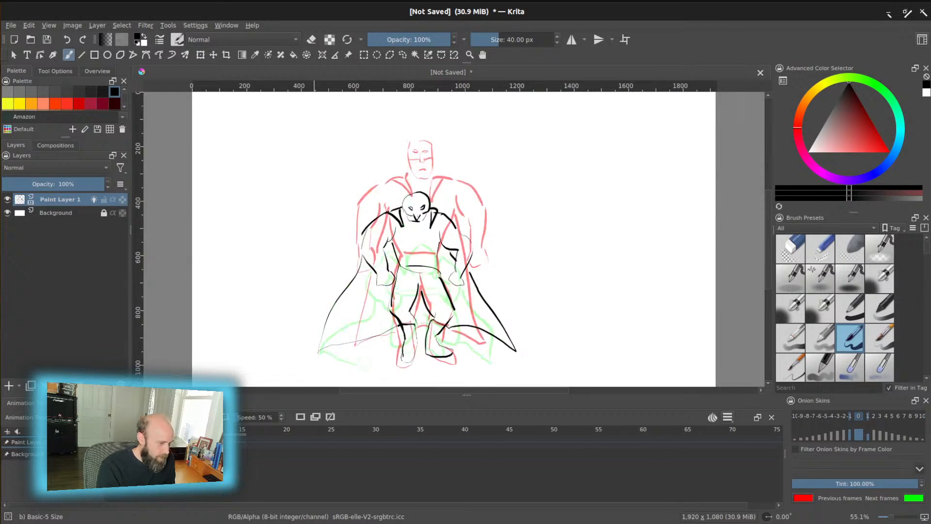
{"action": "key", "text": "Right"}
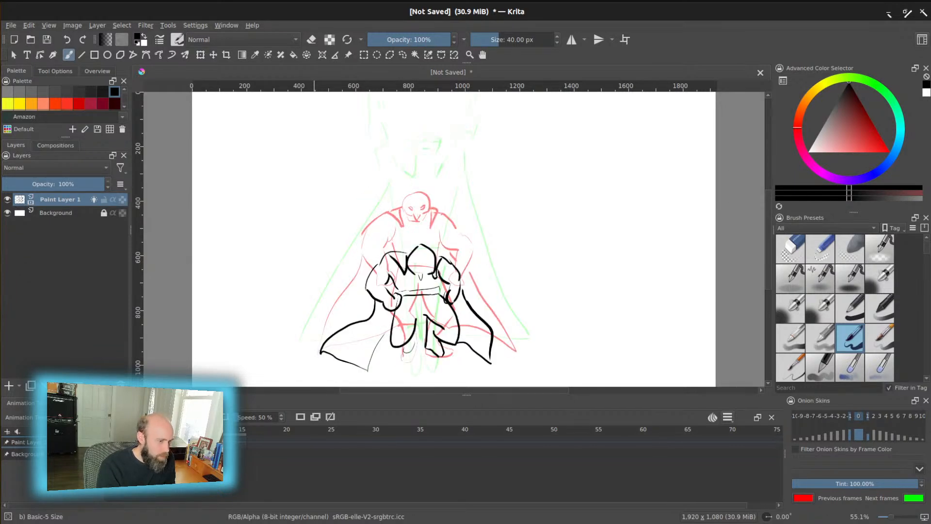
{"action": "key", "text": "Right"}
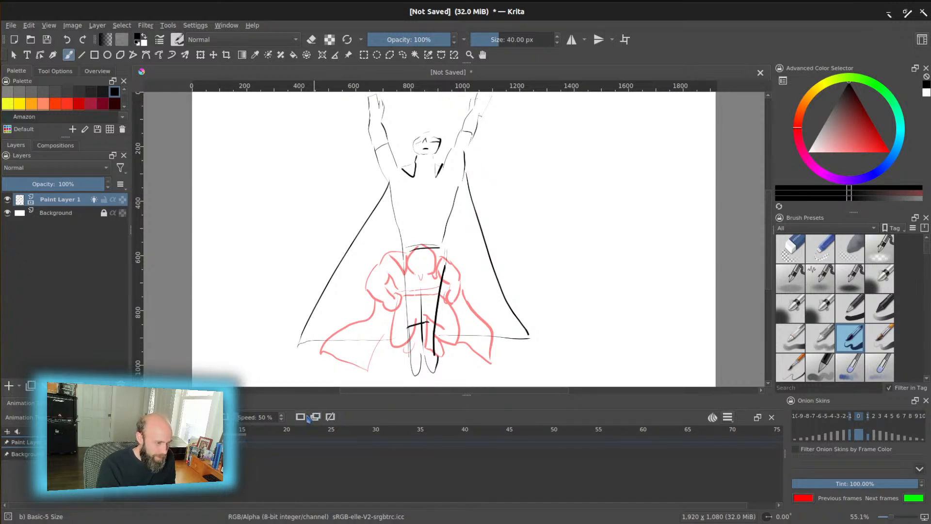
{"action": "key", "text": "Right"}
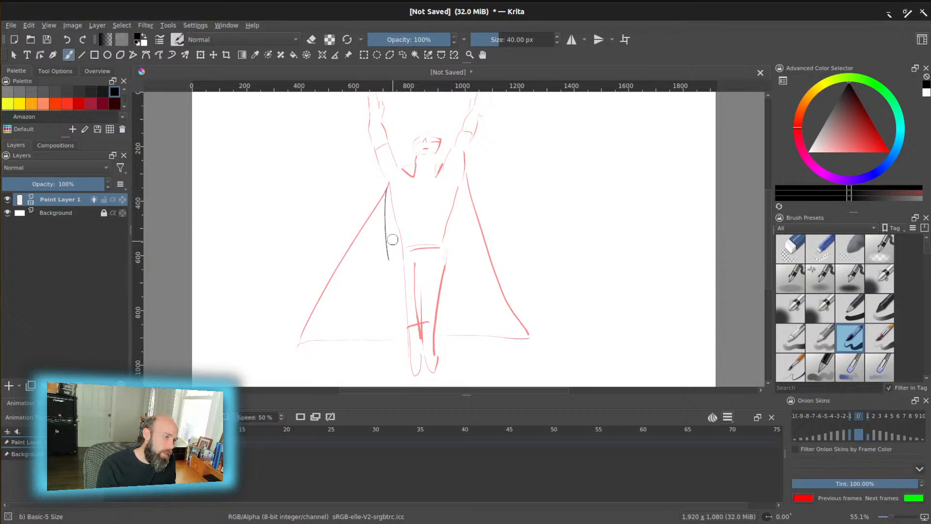
{"action": "left_click_drag", "start_coordinate": [387, 191], "coordinate": [404, 249]}
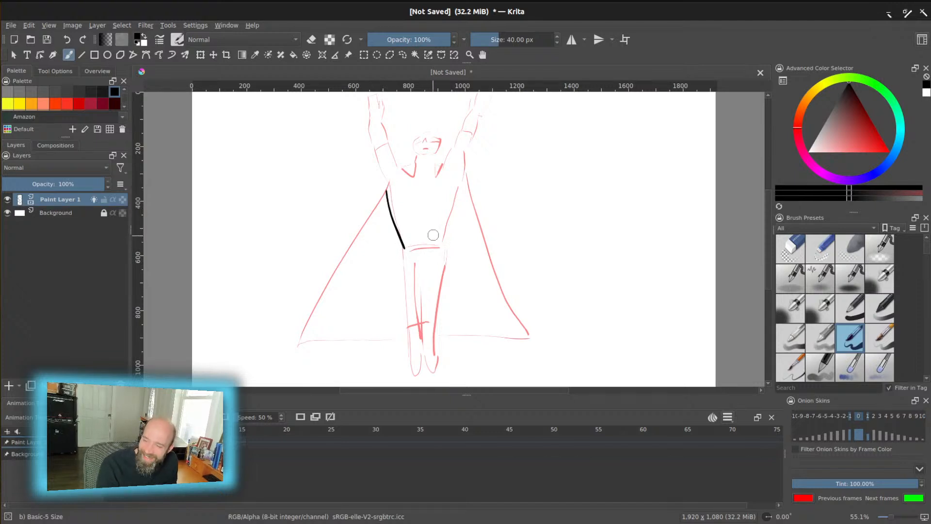
{"action": "key", "text": "ctrl+z"}
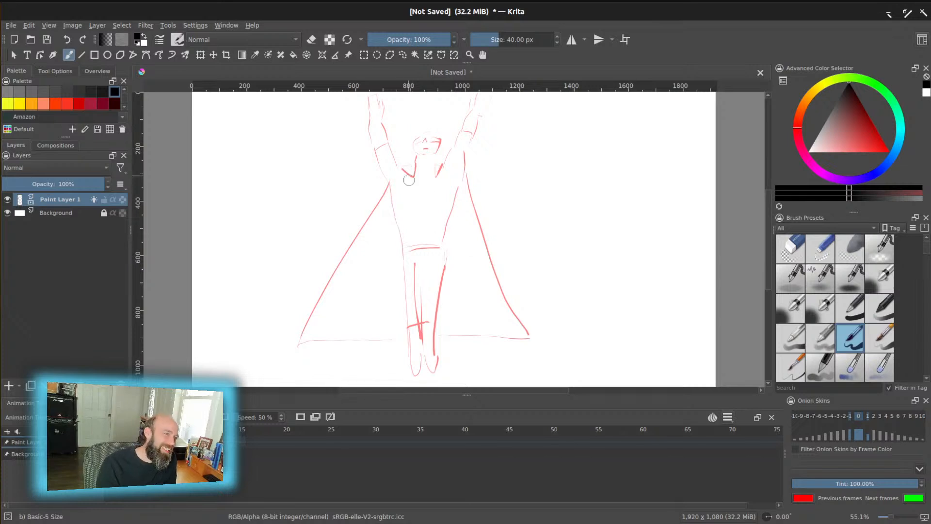
{"action": "mouse_move", "coordinate": [393, 200]}
{"action": "left_mouse_down"}
{"action": "mouse_move", "coordinate": [432, 281]}
{"action": "mouse_move", "coordinate": [432, 328]}
{"action": "left_mouse_up"}
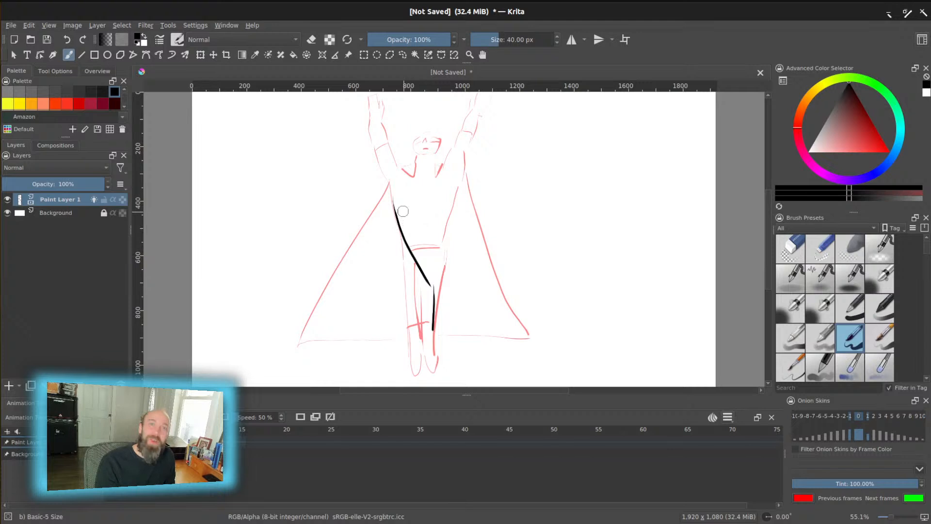
{"action": "key", "text": "ctrl+z"}
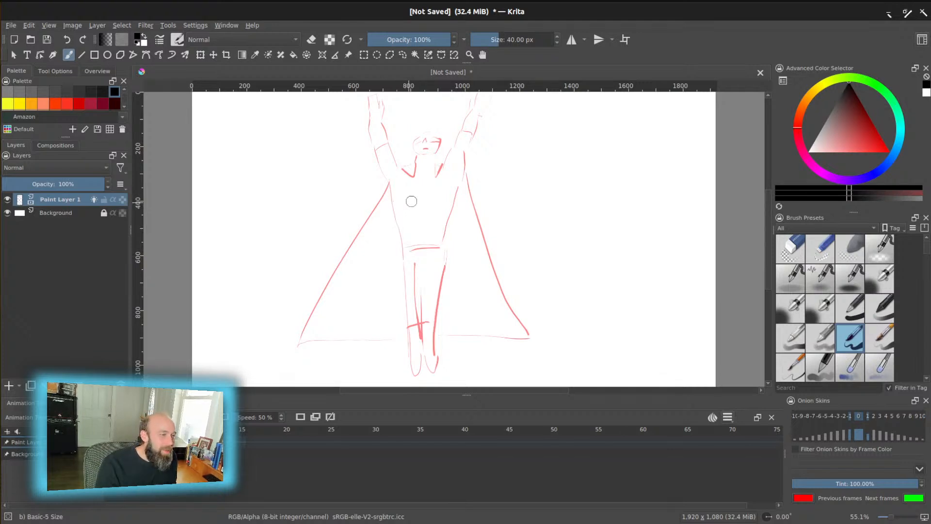
Step: Sketch an enlarged torso side, the raised arm above it and the shoulder line leading toward the neck
{"action": "mouse_move", "coordinate": [398, 181]}
{"action": "left_mouse_down"}
{"action": "mouse_move", "coordinate": [436, 276]}
{"action": "mouse_move", "coordinate": [439, 315]}
{"action": "left_mouse_up"}
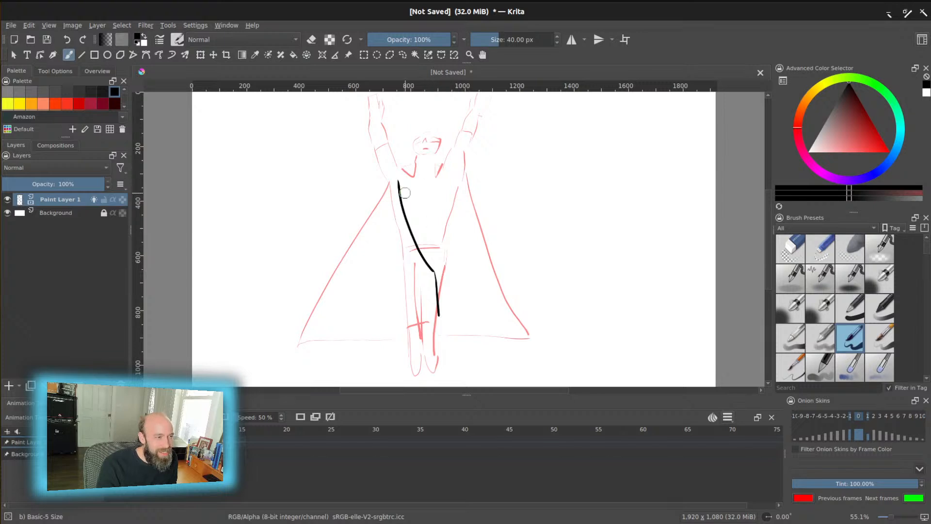
{"action": "left_click_drag", "start_coordinate": [388, 168], "coordinate": [381, 108]}
{"action": "mouse_move", "coordinate": [439, 93]}
{"action": "left_mouse_down"}
{"action": "mouse_move", "coordinate": [453, 155]}
{"action": "mouse_move", "coordinate": [475, 176]}
{"action": "mouse_move", "coordinate": [499, 159]}
{"action": "left_mouse_up"}
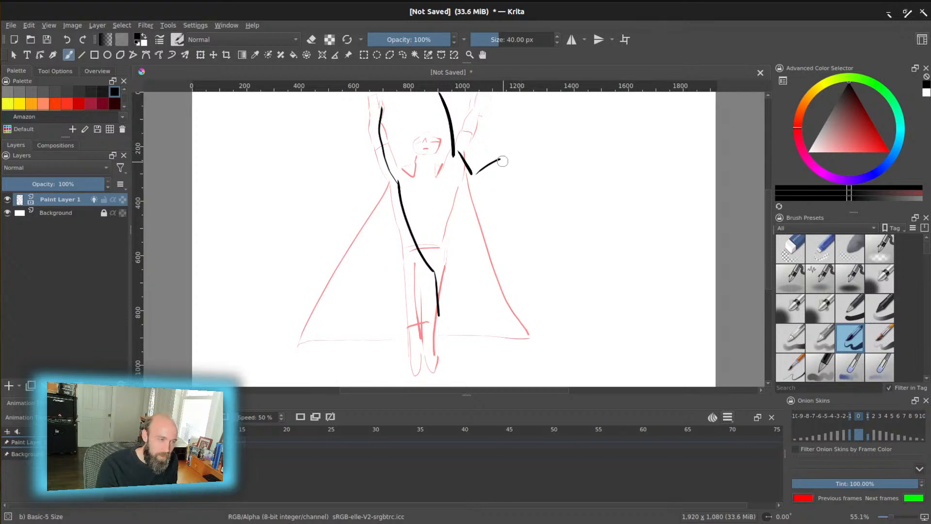
{"action": "mouse_move", "coordinate": [499, 163]}
{"action": "left_mouse_down"}
{"action": "mouse_move", "coordinate": [510, 105]}
{"action": "mouse_move", "coordinate": [571, 145]}
{"action": "left_mouse_up"}
{"action": "key", "text": "ctrl+z"}
{"action": "left_click_drag", "start_coordinate": [555, 115], "coordinate": [568, 132]}
{"action": "key", "text": "ctrl+z"}
Step: Sketch a large upward-tilted head beside the raised arm, with a rounded outline, jaw and facial features
{"action": "mouse_move", "coordinate": [496, 158]}
{"action": "left_mouse_down"}
{"action": "mouse_move", "coordinate": [493, 122]}
{"action": "mouse_move", "coordinate": [525, 94]}
{"action": "mouse_move", "coordinate": [585, 112]}
{"action": "mouse_move", "coordinate": [613, 186]}
{"action": "left_mouse_up"}
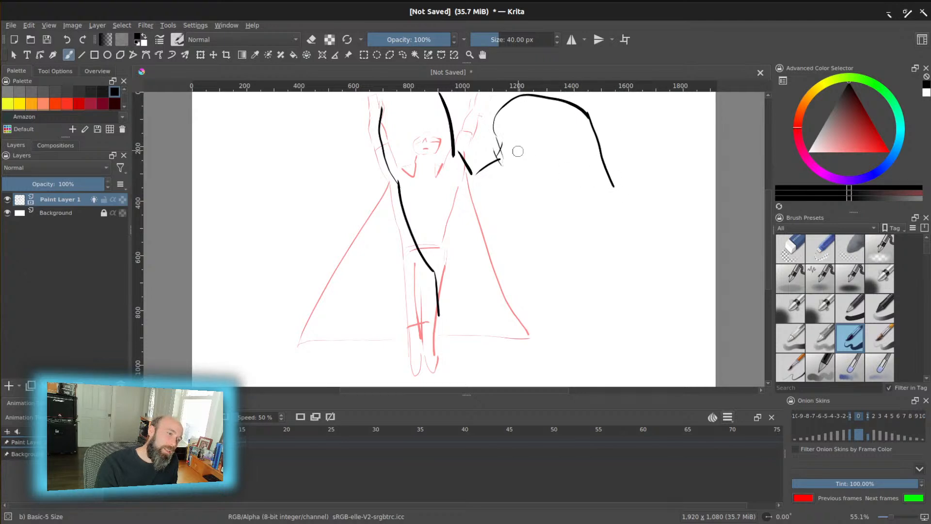
{"action": "mouse_move", "coordinate": [507, 160]}
{"action": "left_mouse_down"}
{"action": "mouse_move", "coordinate": [553, 193]}
{"action": "mouse_move", "coordinate": [604, 181]}
{"action": "left_mouse_up"}
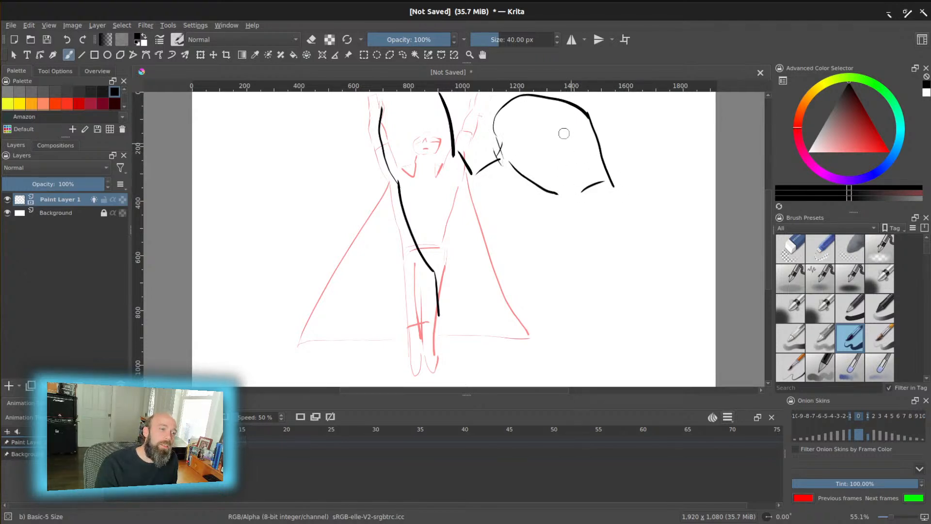
{"action": "mouse_move", "coordinate": [555, 115]}
{"action": "left_mouse_down"}
{"action": "mouse_move", "coordinate": [576, 113]}
{"action": "mouse_move", "coordinate": [561, 115]}
{"action": "left_mouse_up"}
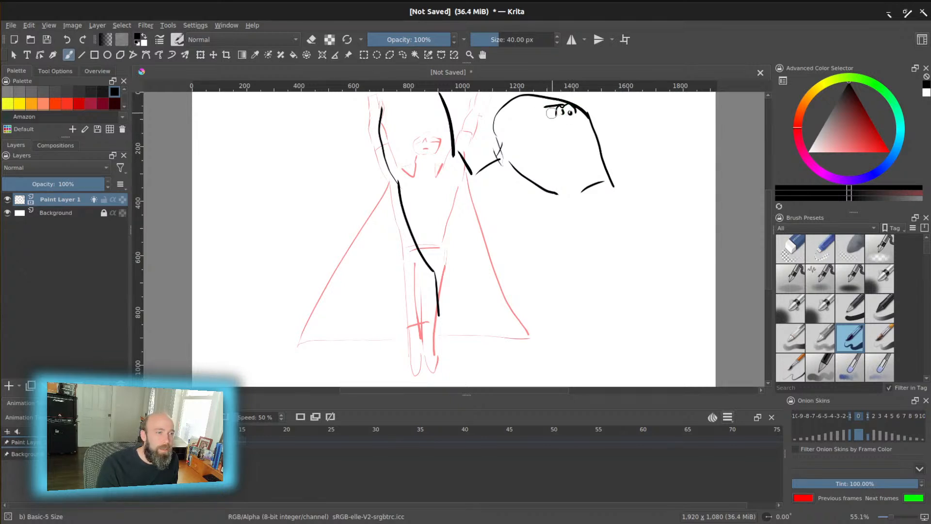
{"action": "left_click_drag", "start_coordinate": [508, 133], "coordinate": [501, 134]}
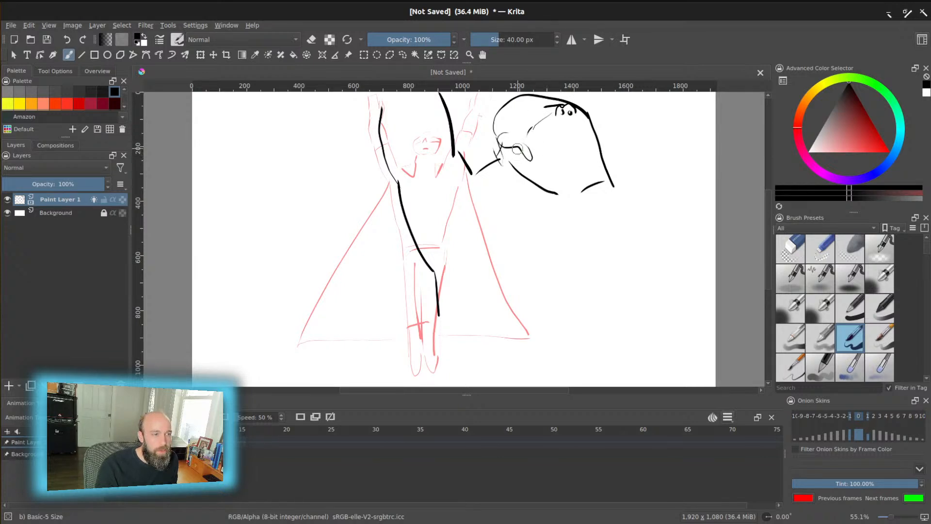
{"action": "mouse_move", "coordinate": [518, 148]}
{"action": "left_mouse_down"}
{"action": "mouse_move", "coordinate": [523, 179]}
{"action": "mouse_move", "coordinate": [577, 166]}
{"action": "mouse_move", "coordinate": [524, 171]}
{"action": "left_mouse_up"}
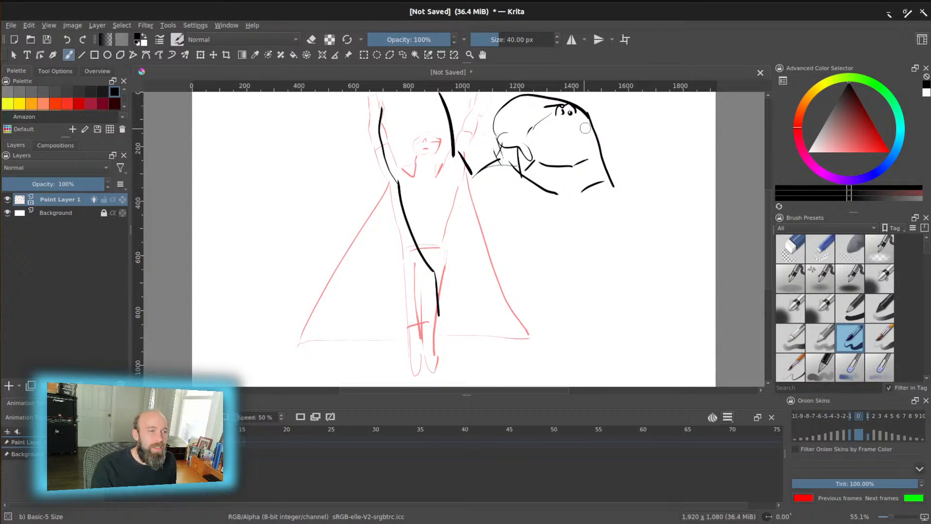
{"action": "left_click_drag", "start_coordinate": [570, 139], "coordinate": [585, 121]}
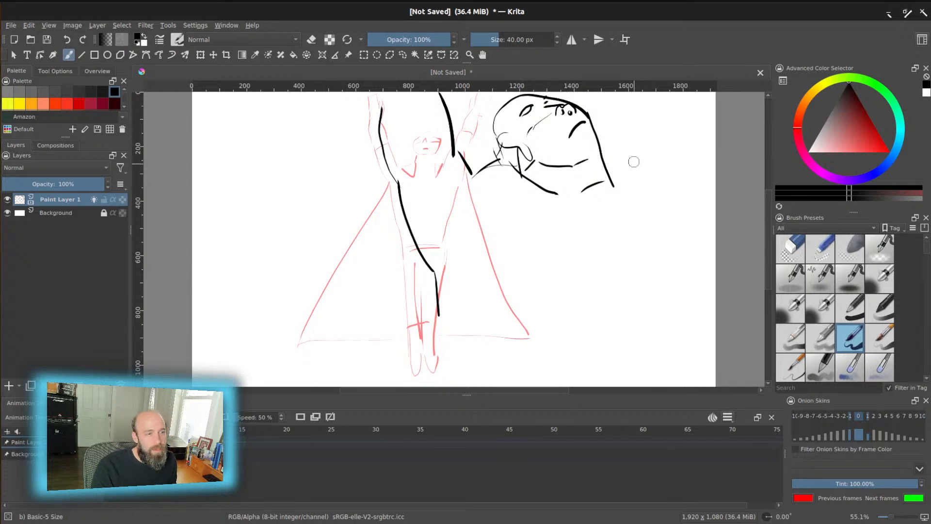
Step: Sketch the second raised arm on the other side of the head, continuing down into the torso's side
{"action": "left_click_drag", "start_coordinate": [613, 172], "coordinate": [655, 97]}
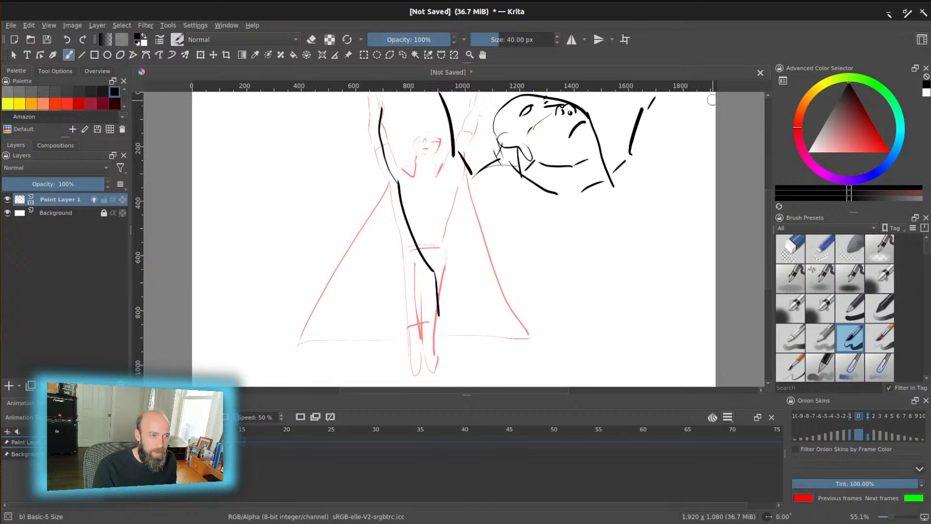
{"action": "mouse_move", "coordinate": [716, 92]}
{"action": "left_mouse_down"}
{"action": "mouse_move", "coordinate": [668, 199]}
{"action": "mouse_move", "coordinate": [645, 360]}
{"action": "left_mouse_up"}
Step: Sketch two pointed collar folds below the chin and a cape edge flaring down from the torso, and compare with the previous frame
{"action": "mouse_move", "coordinate": [478, 175]}
{"action": "left_mouse_down"}
{"action": "mouse_move", "coordinate": [521, 221]}
{"action": "mouse_move", "coordinate": [509, 165]}
{"action": "mouse_move", "coordinate": [543, 201]}
{"action": "mouse_move", "coordinate": [531, 217]}
{"action": "mouse_move", "coordinate": [484, 172]}
{"action": "left_mouse_up"}
{"action": "key", "text": "ctrl+z"}
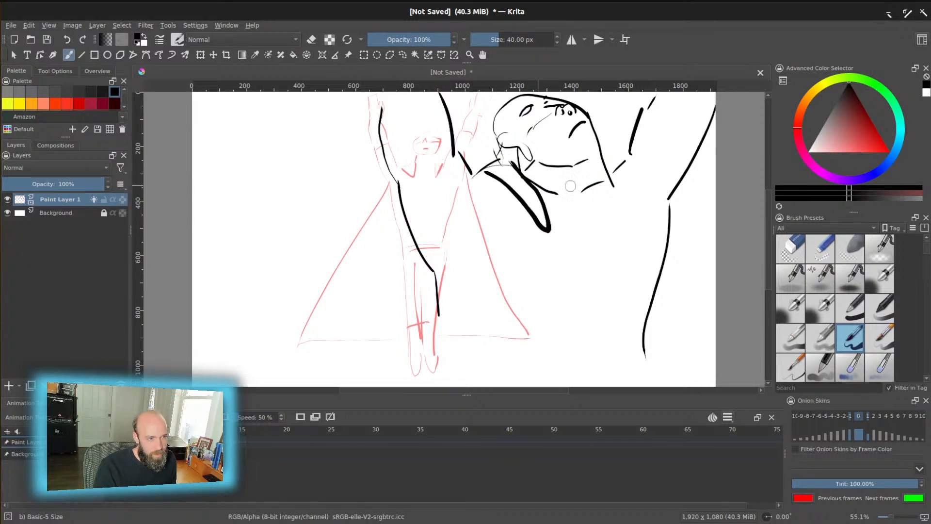
{"action": "left_click_drag", "start_coordinate": [590, 162], "coordinate": [616, 227]}
{"action": "left_click_drag", "start_coordinate": [606, 177], "coordinate": [623, 208]}
{"action": "mouse_move", "coordinate": [406, 232]}
{"action": "left_mouse_down"}
{"action": "mouse_move", "coordinate": [346, 357]}
{"action": "mouse_move", "coordinate": [335, 388]}
{"action": "left_mouse_up"}
{"action": "key", "text": "Left"}
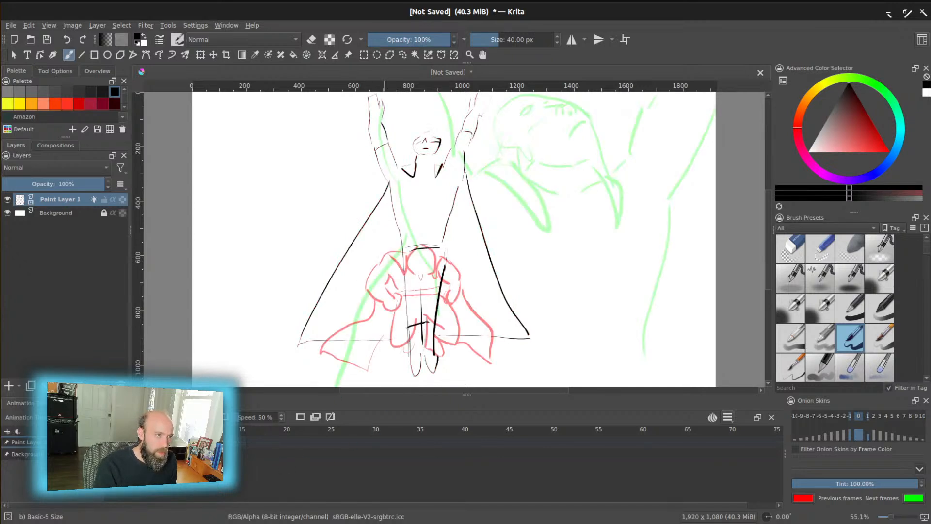
{"action": "key", "text": "Right"}
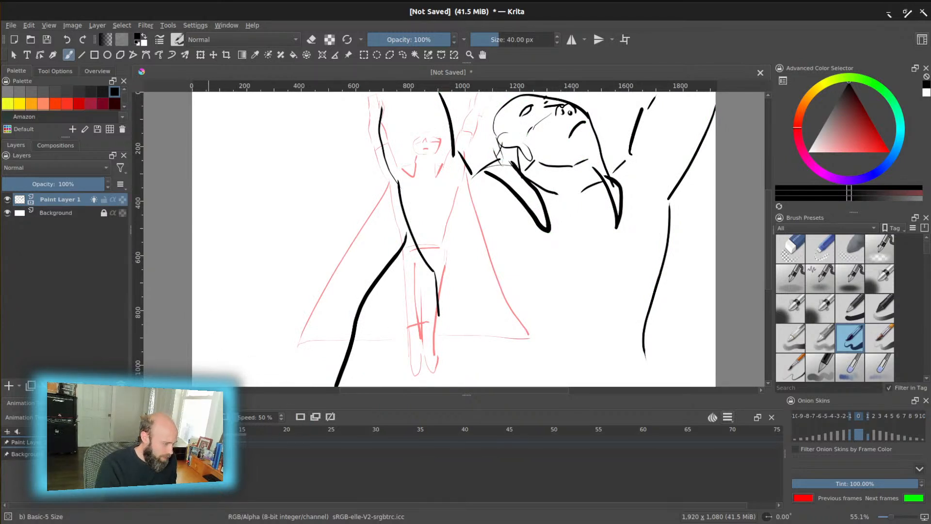
Step: Save the animation as Flying_Superhero_1, a Krita document, in the Videos/FINALS/Speedpaints folder
{"action": "key", "text": "ctrl+s"}
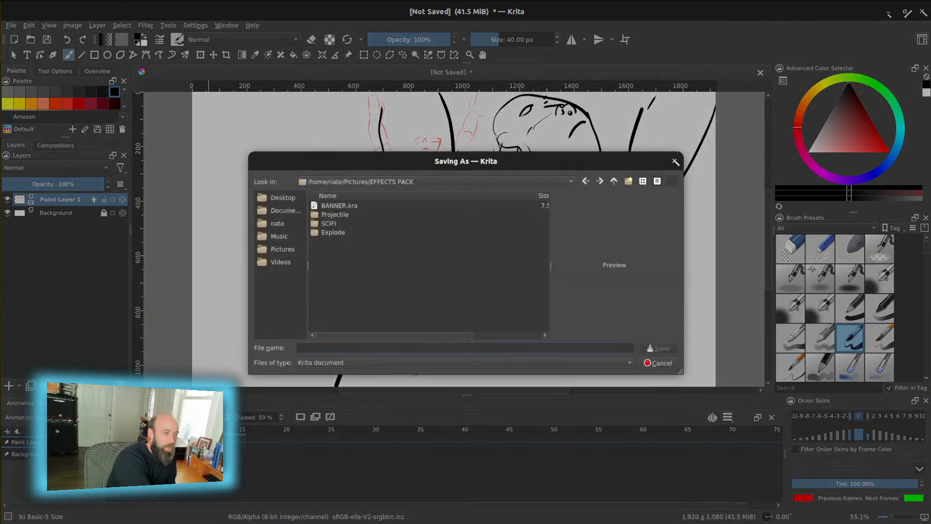
{"action": "left_click", "coordinate": [367, 186]}
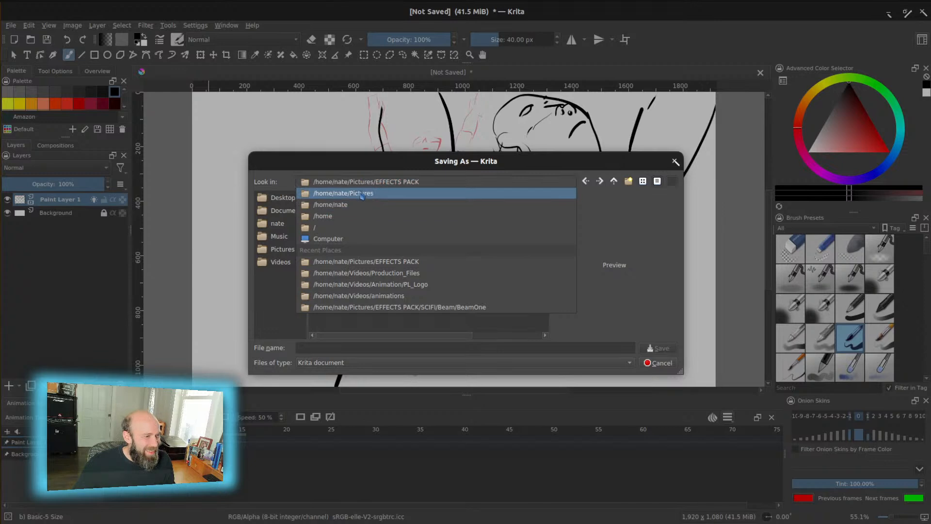
{"action": "left_click", "coordinate": [360, 194]}
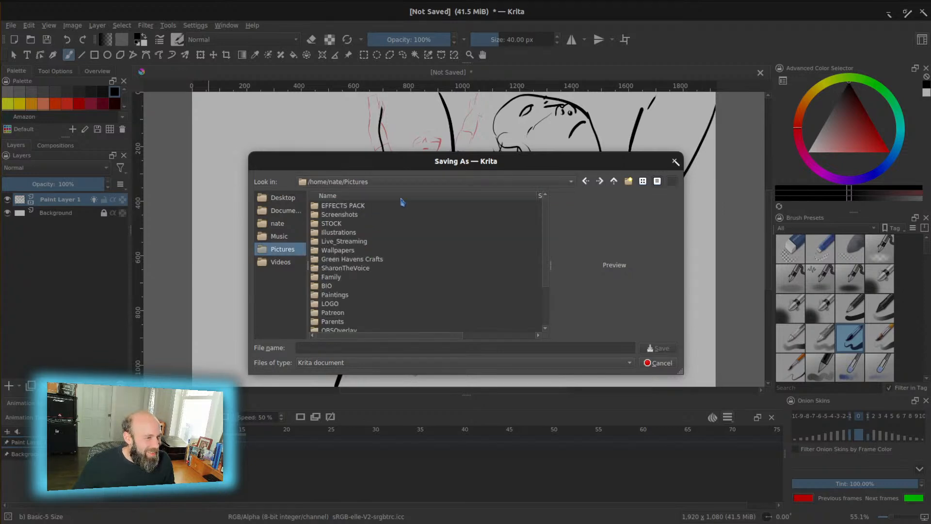
{"action": "left_click", "coordinate": [282, 261]}
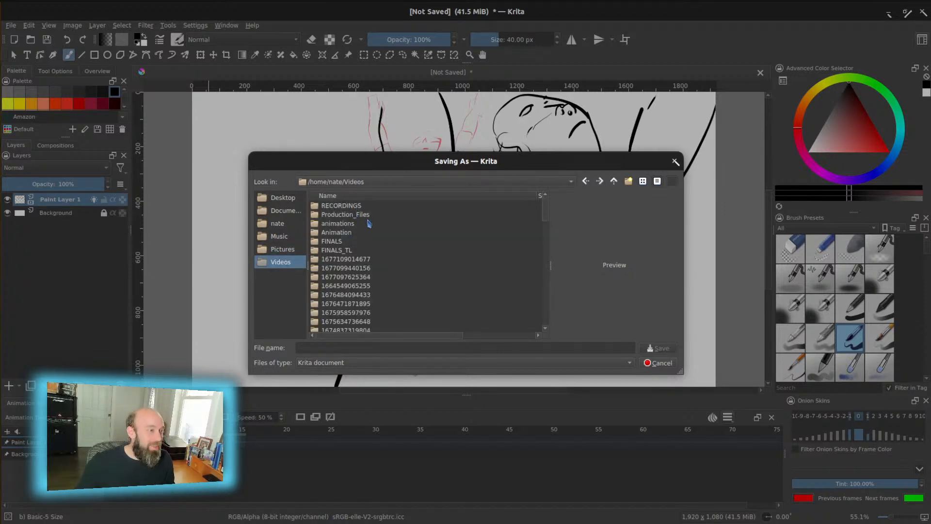
{"action": "double_click", "coordinate": [340, 242]}
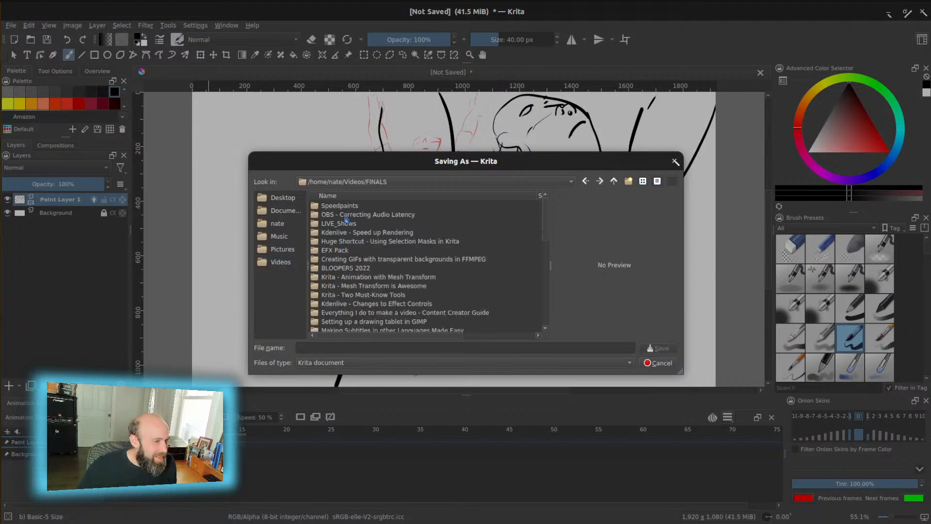
{"action": "double_click", "coordinate": [346, 212]}
{"action": "left_click", "coordinate": [337, 348]}
{"action": "type", "text": "Flying_Superhero_1"}
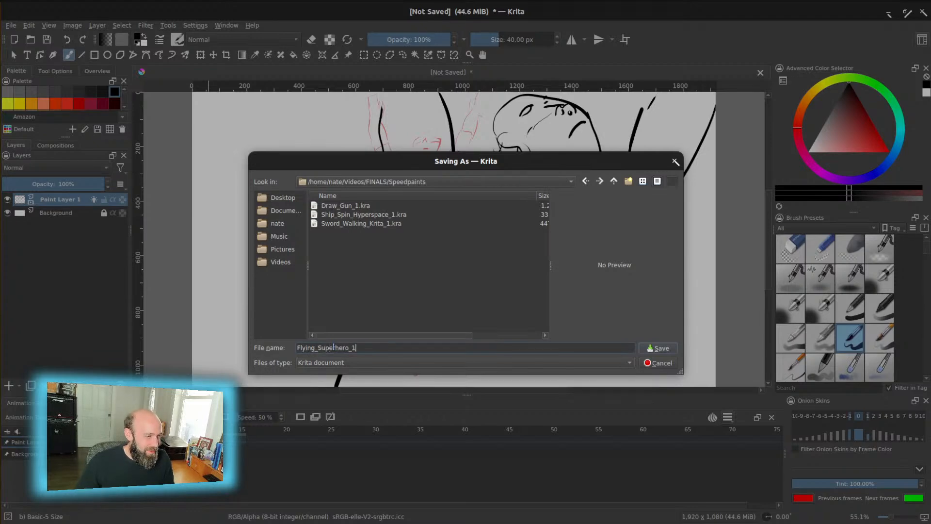
{"action": "key", "text": "Return"}
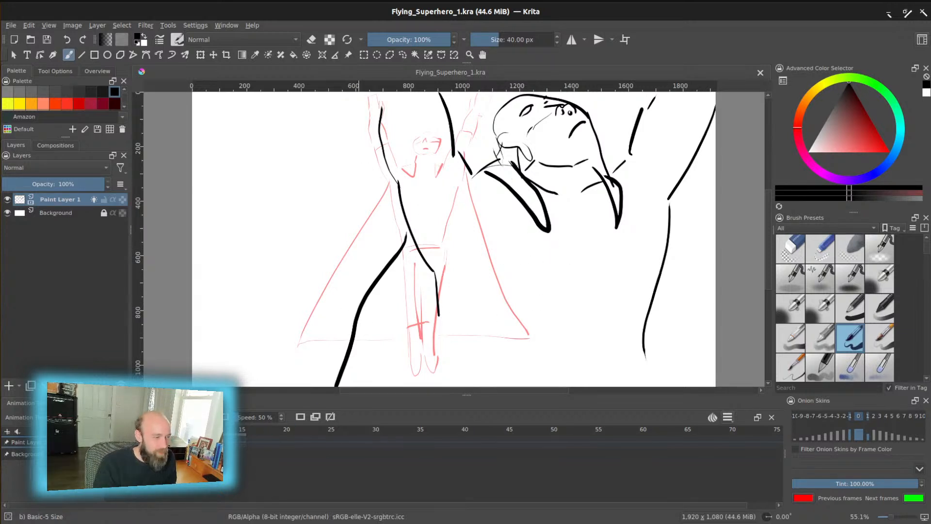
Step: Add a blank frame with onion skins on and sketch a raised arm's two edges, carrying the outer edge down the torso's side
{"action": "left_click", "coordinate": [307, 451]}
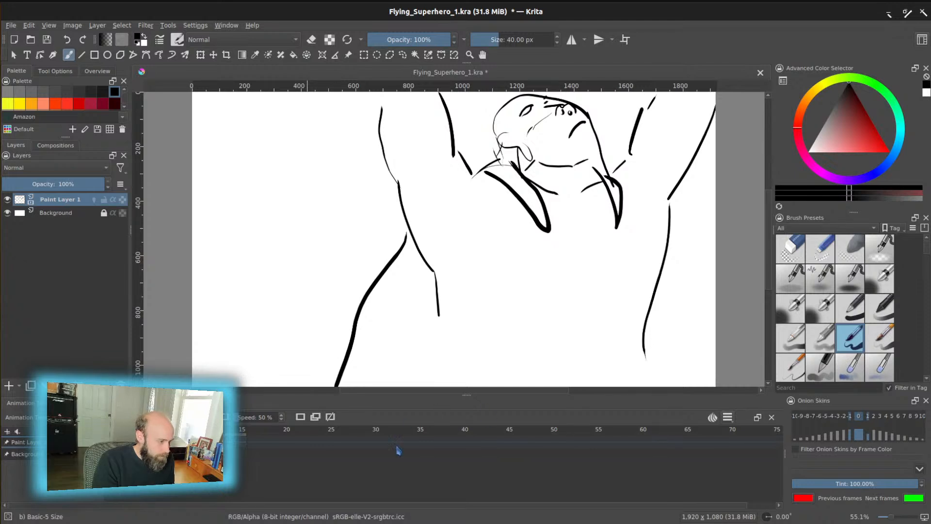
{"action": "left_click", "coordinate": [301, 418]}
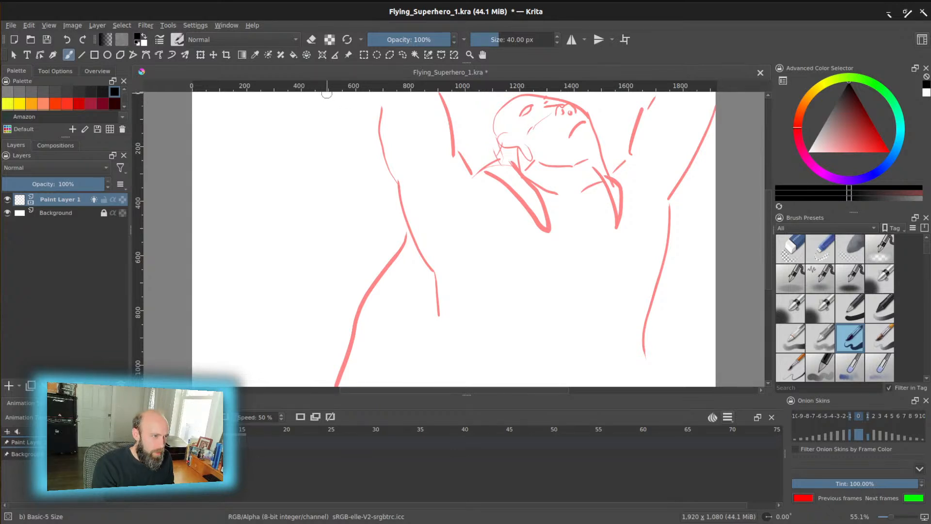
{"action": "left_click_drag", "start_coordinate": [346, 183], "coordinate": [357, 218]}
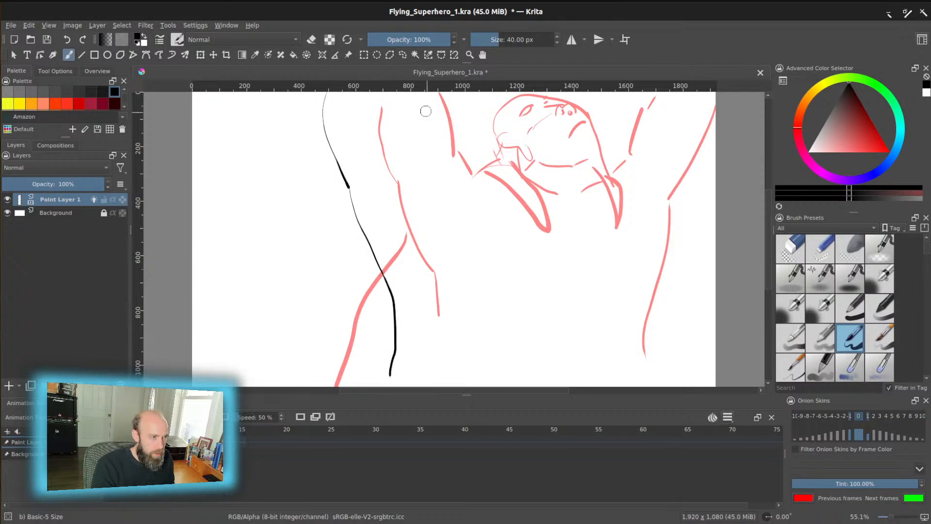
{"action": "left_click_drag", "start_coordinate": [451, 93], "coordinate": [454, 190]}
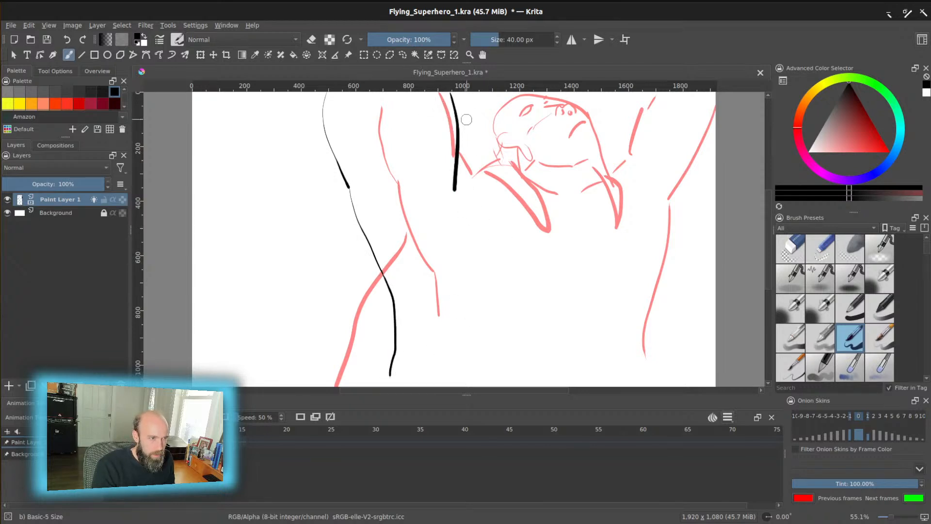
Step: Sketch a small face profile beside the raised arm and the torso's other side curving down below it
{"action": "mouse_move", "coordinate": [477, 130]}
{"action": "left_mouse_down"}
{"action": "mouse_move", "coordinate": [484, 146]}
{"action": "mouse_move", "coordinate": [470, 127]}
{"action": "left_mouse_up"}
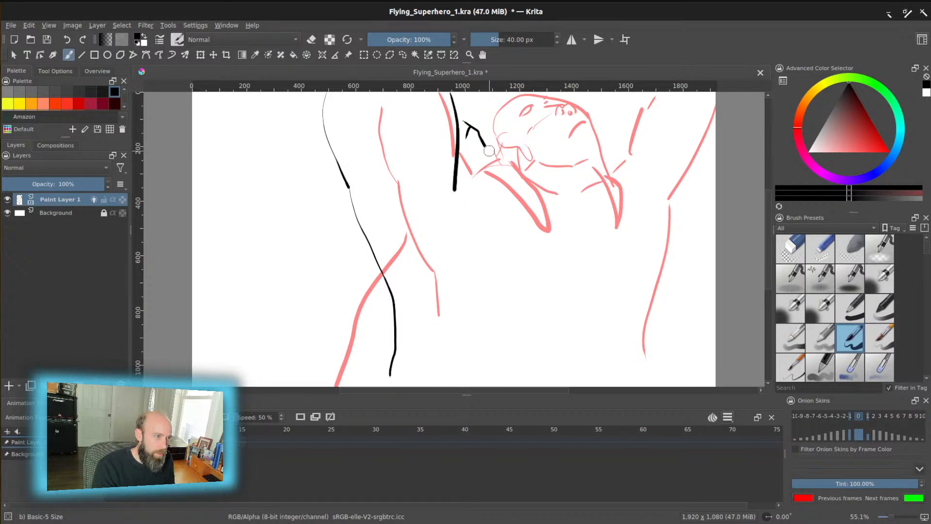
{"action": "mouse_move", "coordinate": [492, 163]}
{"action": "left_mouse_down"}
{"action": "mouse_move", "coordinate": [491, 151]}
{"action": "mouse_move", "coordinate": [490, 173]}
{"action": "left_mouse_up"}
{"action": "mouse_move", "coordinate": [515, 204]}
{"action": "left_mouse_down"}
{"action": "mouse_move", "coordinate": [528, 250]}
{"action": "mouse_move", "coordinate": [517, 366]}
{"action": "left_mouse_up"}
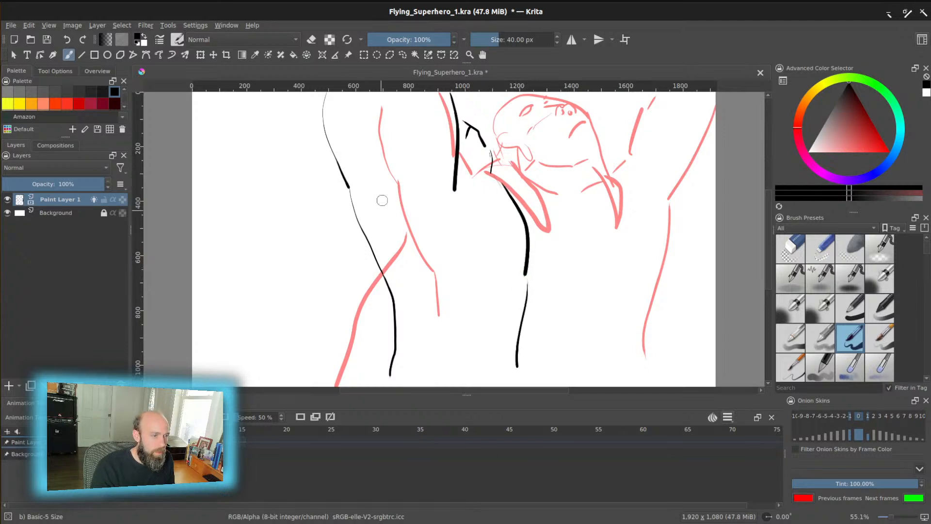
Step: Sketch the pointed collar under the head and two cape edges flaring from the torso's outer side down to the canvas edge
{"action": "left_click_drag", "start_coordinate": [348, 200], "coordinate": [261, 386]}
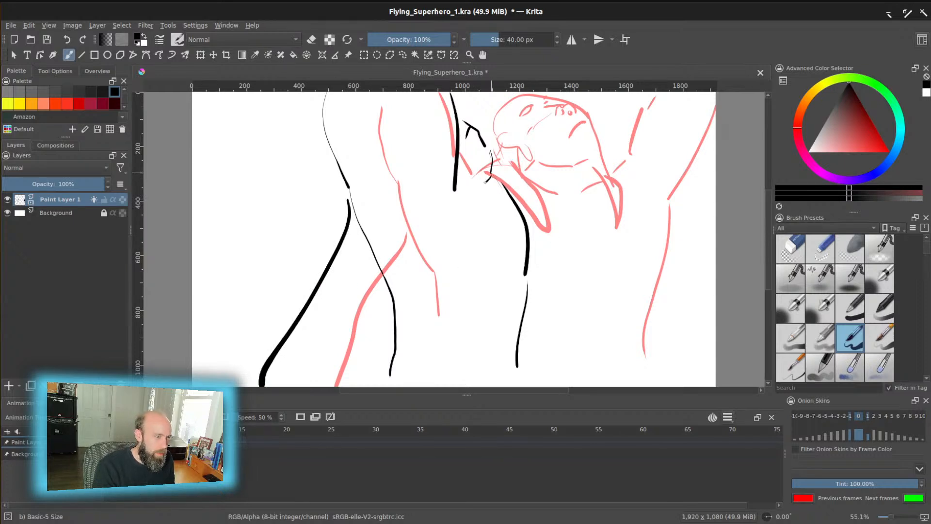
{"action": "left_click_drag", "start_coordinate": [494, 209], "coordinate": [452, 168]}
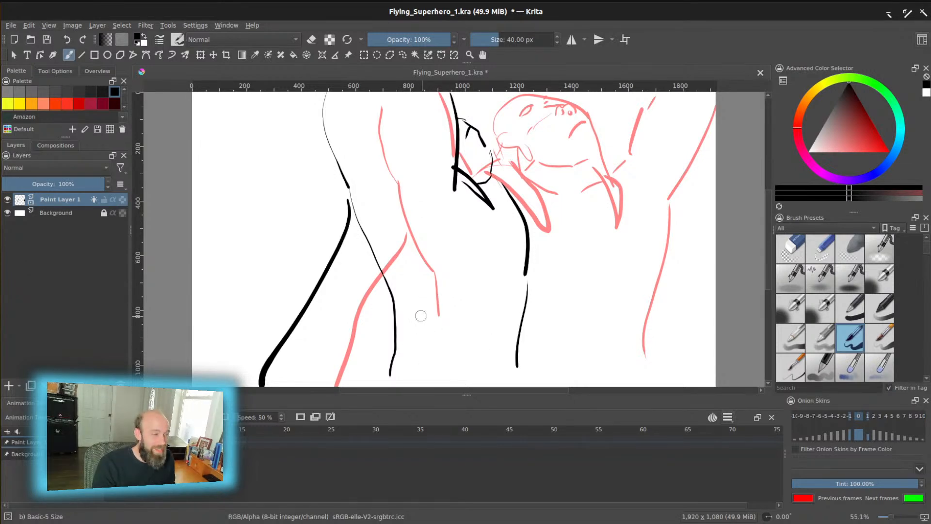
{"action": "mouse_move", "coordinate": [350, 201]}
{"action": "left_mouse_down"}
{"action": "mouse_move", "coordinate": [391, 250]}
{"action": "mouse_move", "coordinate": [428, 370]}
{"action": "mouse_move", "coordinate": [422, 386]}
{"action": "left_mouse_up"}
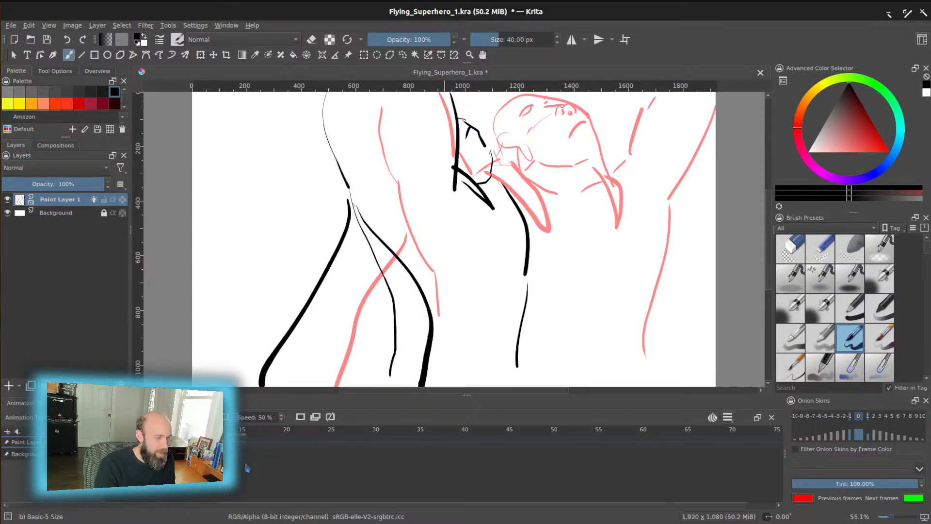
Step: Add blank frame 11 and sketch a large round head with a small nose bump on top and the start of the collar
{"action": "left_click", "coordinate": [302, 417]}
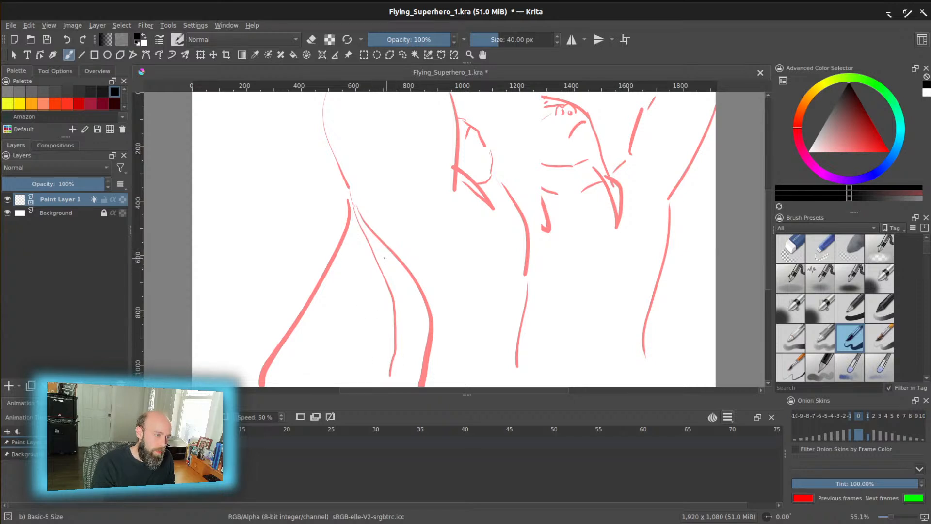
{"action": "mouse_move", "coordinate": [402, 217]}
{"action": "left_mouse_down"}
{"action": "mouse_move", "coordinate": [441, 205]}
{"action": "mouse_move", "coordinate": [492, 233]}
{"action": "mouse_move", "coordinate": [502, 269]}
{"action": "left_mouse_up"}
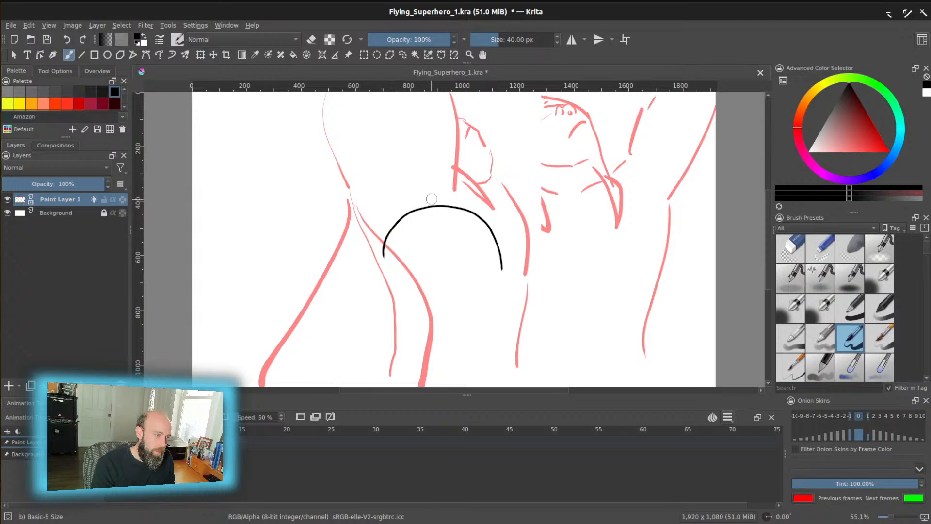
{"action": "left_click_drag", "start_coordinate": [445, 197], "coordinate": [447, 205]}
{"action": "left_click_drag", "start_coordinate": [502, 266], "coordinate": [460, 321]}
{"action": "left_click_drag", "start_coordinate": [383, 252], "coordinate": [452, 322]}
{"action": "left_click_drag", "start_coordinate": [505, 299], "coordinate": [521, 311]}
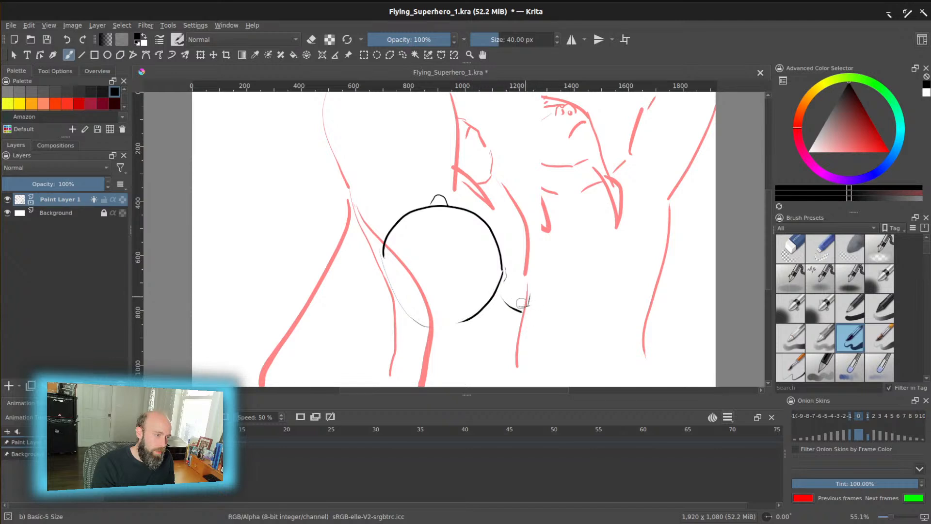
Step: Sketch the raised arm on the collar's side of the head, drawing its inner and outer edges up to the canvas top
{"action": "left_click_drag", "start_coordinate": [520, 306], "coordinate": [565, 241]}
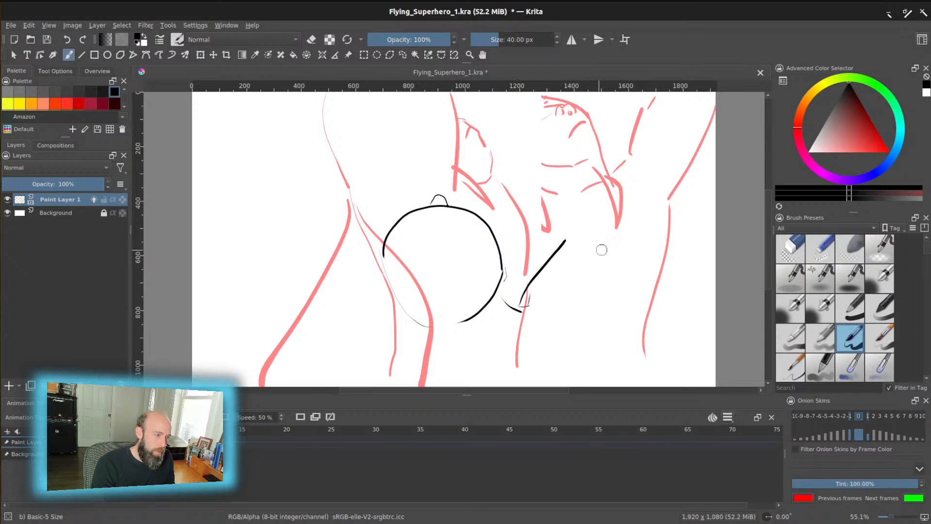
{"action": "left_click_drag", "start_coordinate": [630, 236], "coordinate": [605, 322]}
{"action": "mouse_move", "coordinate": [556, 245]}
{"action": "left_mouse_down"}
{"action": "mouse_move", "coordinate": [558, 198]}
{"action": "mouse_move", "coordinate": [589, 112]}
{"action": "mouse_move", "coordinate": [635, 159]}
{"action": "mouse_move", "coordinate": [637, 213]}
{"action": "mouse_move", "coordinate": [629, 139]}
{"action": "mouse_move", "coordinate": [646, 99]}
{"action": "mouse_move", "coordinate": [646, 143]}
{"action": "left_mouse_up"}
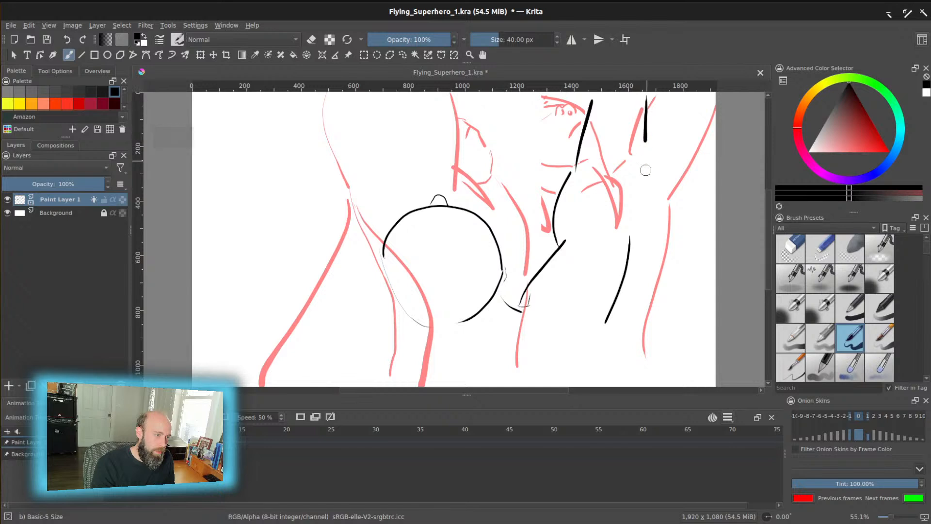
{"action": "left_click_drag", "start_coordinate": [631, 238], "coordinate": [645, 127]}
Step: Sketch the second raised arm on the head's other side, redrawing its outer edge down to the canvas bottom
{"action": "mouse_move", "coordinate": [397, 302]}
{"action": "left_mouse_down"}
{"action": "mouse_move", "coordinate": [361, 317]}
{"action": "mouse_move", "coordinate": [355, 235]}
{"action": "mouse_move", "coordinate": [350, 249]}
{"action": "mouse_move", "coordinate": [322, 97]}
{"action": "mouse_move", "coordinate": [277, 106]}
{"action": "mouse_move", "coordinate": [274, 160]}
{"action": "mouse_move", "coordinate": [321, 382]}
{"action": "left_mouse_up"}
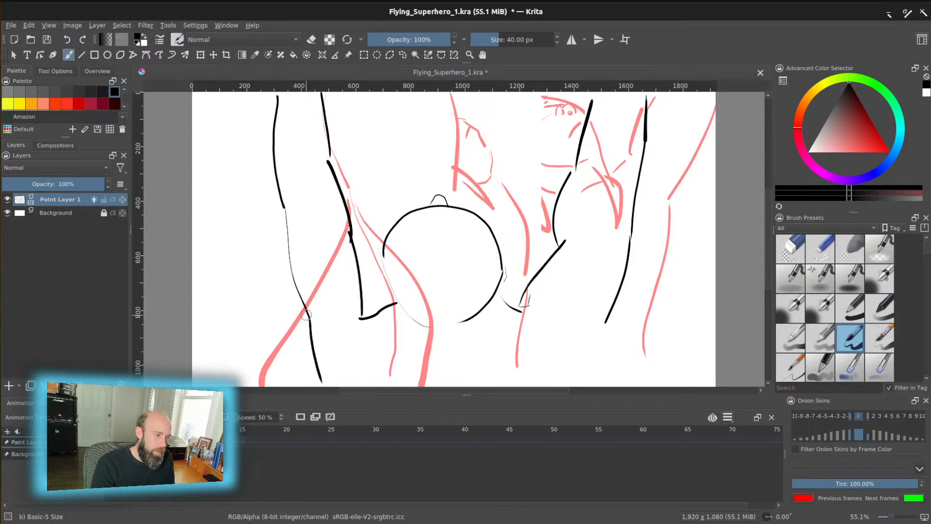
{"action": "key", "text": "ctrl+z"}
{"action": "mouse_move", "coordinate": [283, 206]}
{"action": "left_mouse_down"}
{"action": "mouse_move", "coordinate": [309, 315]}
{"action": "mouse_move", "coordinate": [295, 387]}
{"action": "left_mouse_up"}
{"action": "key", "text": "ctrl+z"}
{"action": "key", "text": "ctrl+z"}
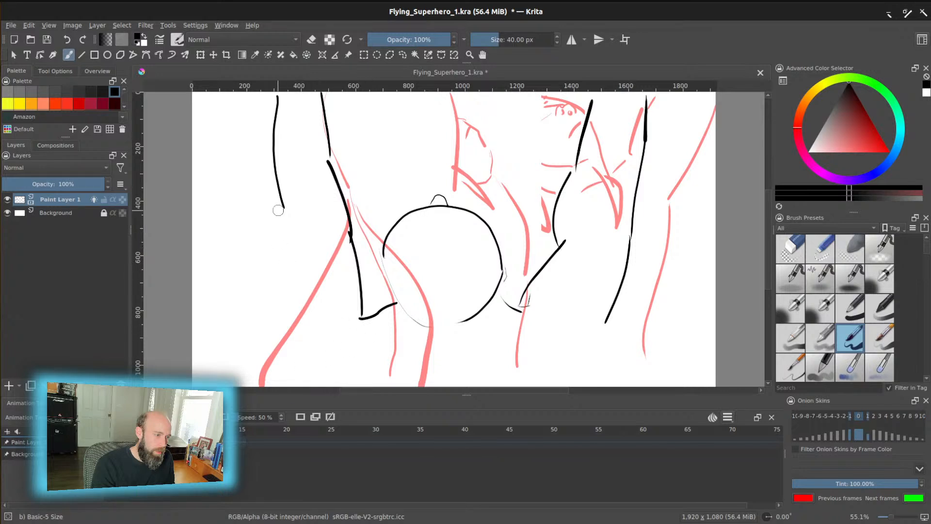
{"action": "mouse_move", "coordinate": [279, 235]}
{"action": "left_mouse_down"}
{"action": "mouse_move", "coordinate": [311, 325]}
{"action": "mouse_move", "coordinate": [309, 386]}
{"action": "left_mouse_up"}
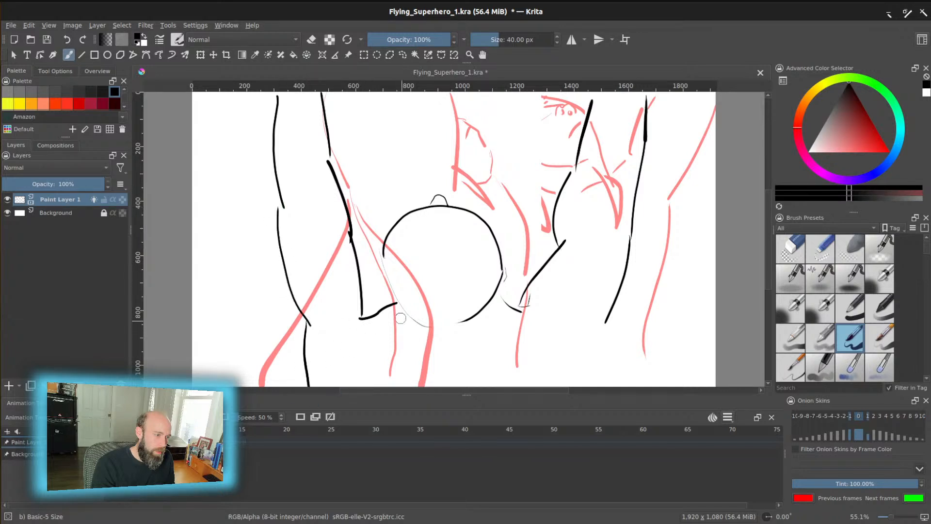
Step: Complete the head's lower outline and both collar corners, and sketch cape edges and short folds spreading out below the head
{"action": "mouse_move", "coordinate": [371, 317]}
{"action": "left_mouse_down"}
{"action": "mouse_move", "coordinate": [387, 301]}
{"action": "mouse_move", "coordinate": [380, 335]}
{"action": "left_mouse_up"}
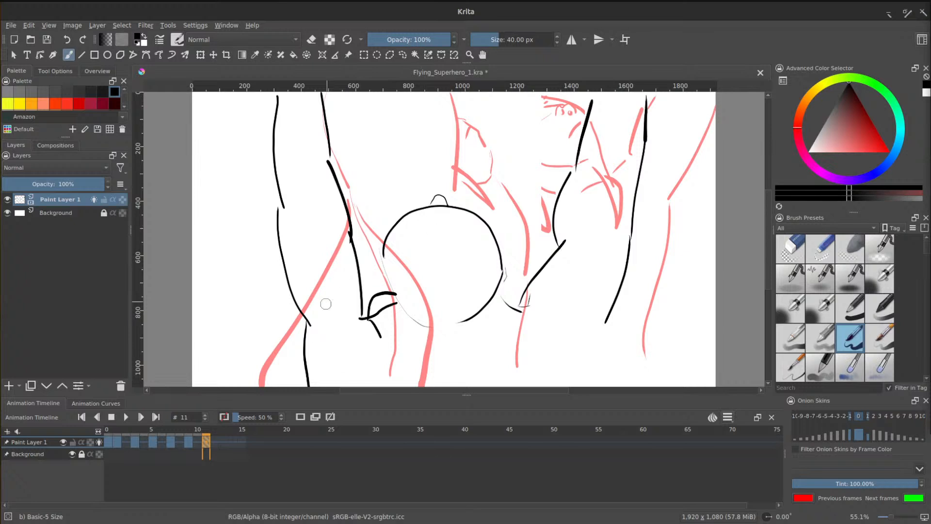
{"action": "left_click_drag", "start_coordinate": [387, 252], "coordinate": [384, 264]}
{"action": "mouse_move", "coordinate": [394, 297]}
{"action": "left_mouse_down"}
{"action": "mouse_move", "coordinate": [405, 320]}
{"action": "mouse_move", "coordinate": [287, 387]}
{"action": "left_mouse_up"}
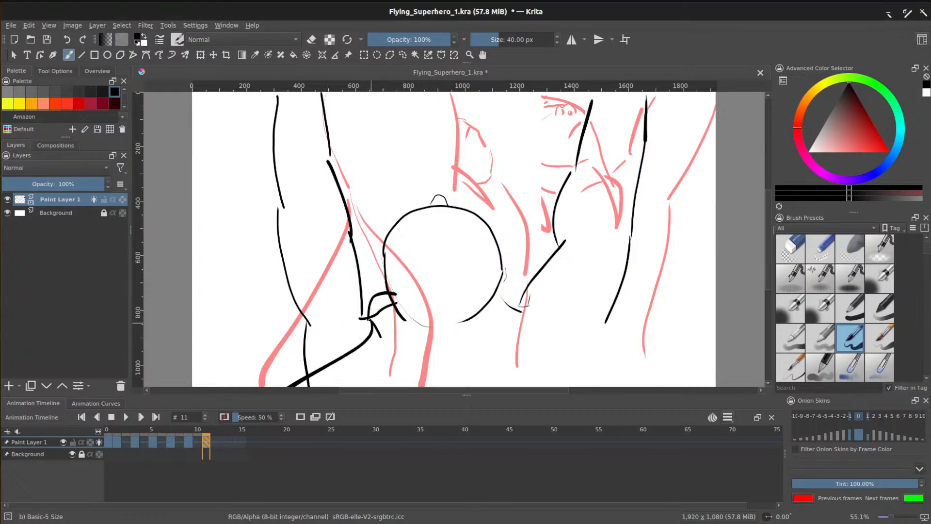
{"action": "left_click_drag", "start_coordinate": [410, 327], "coordinate": [449, 338]}
{"action": "mouse_move", "coordinate": [494, 301]}
{"action": "left_mouse_down"}
{"action": "mouse_move", "coordinate": [526, 290]}
{"action": "mouse_move", "coordinate": [524, 311]}
{"action": "mouse_move", "coordinate": [645, 384]}
{"action": "left_mouse_up"}
{"action": "left_click_drag", "start_coordinate": [383, 361], "coordinate": [364, 387]}
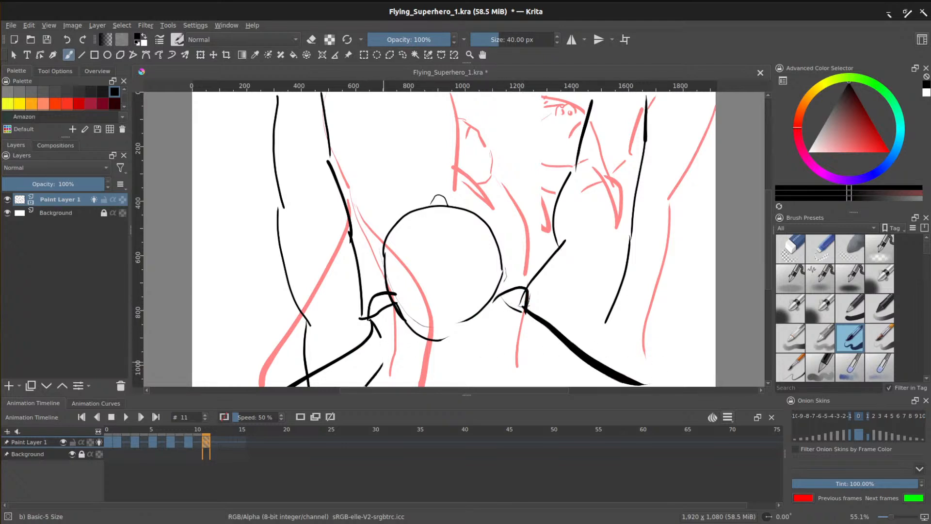
{"action": "left_click_drag", "start_coordinate": [534, 384], "coordinate": [505, 342]}
{"action": "left_click_drag", "start_coordinate": [487, 361], "coordinate": [483, 386]}
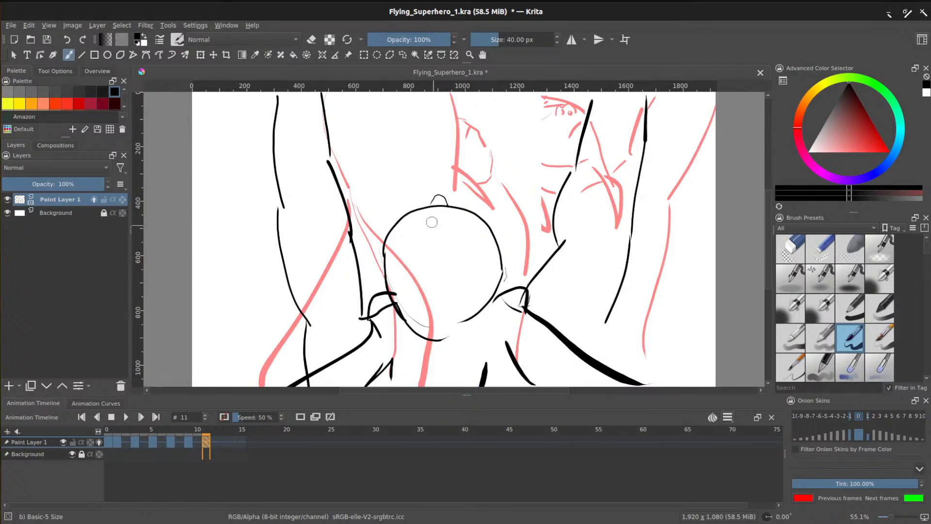
Step: Add blank frame 13 and sketch a large foreshortened arm reaching up on the left, with a thumb and fingers
{"action": "left_click", "coordinate": [226, 444]}
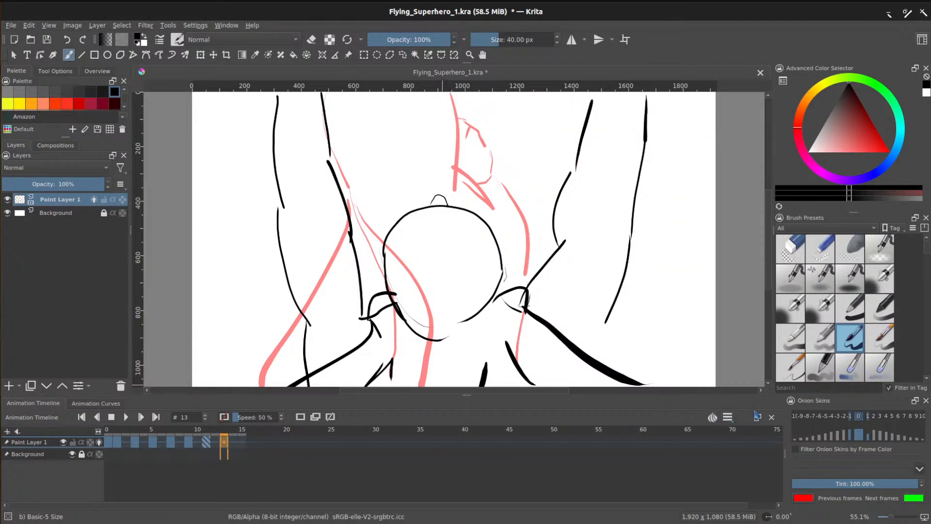
{"action": "left_click", "coordinate": [302, 417]}
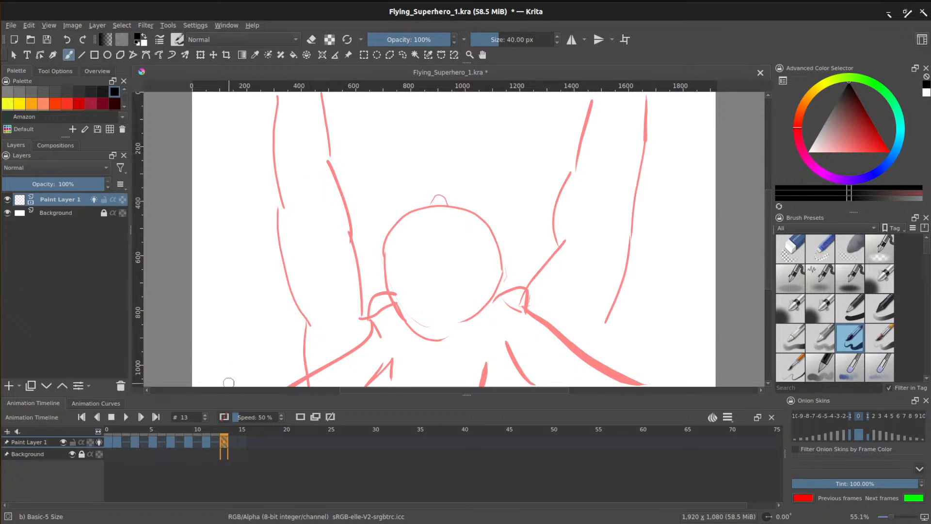
{"action": "left_click_drag", "start_coordinate": [235, 361], "coordinate": [266, 311]}
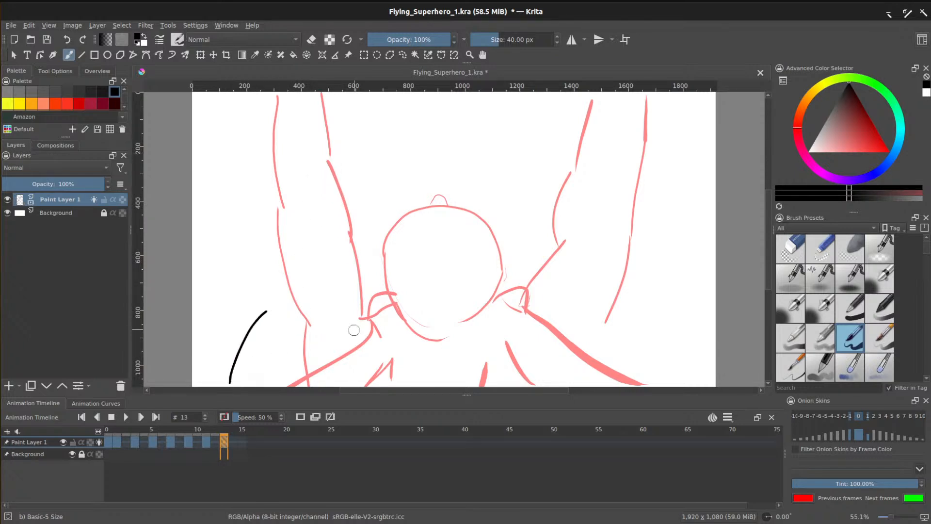
{"action": "mouse_move", "coordinate": [363, 380]}
{"action": "left_mouse_down"}
{"action": "mouse_move", "coordinate": [353, 314]}
{"action": "mouse_move", "coordinate": [362, 237]}
{"action": "left_mouse_up"}
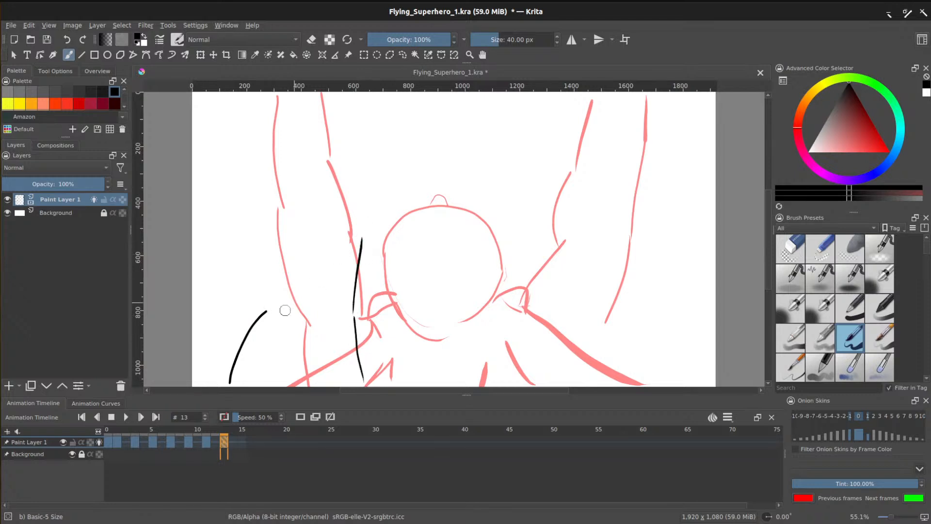
{"action": "mouse_move", "coordinate": [273, 306]}
{"action": "left_mouse_down"}
{"action": "mouse_move", "coordinate": [318, 222]}
{"action": "mouse_move", "coordinate": [362, 214]}
{"action": "mouse_move", "coordinate": [378, 185]}
{"action": "mouse_move", "coordinate": [370, 177]}
{"action": "mouse_move", "coordinate": [320, 219]}
{"action": "left_mouse_up"}
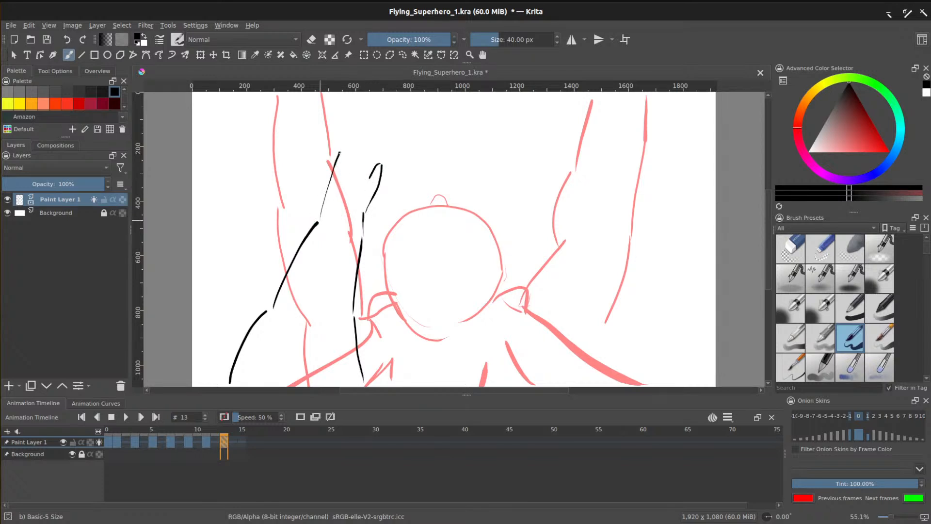
{"action": "mouse_move", "coordinate": [360, 153]}
{"action": "left_mouse_down"}
{"action": "mouse_move", "coordinate": [358, 173]}
{"action": "mouse_move", "coordinate": [342, 171]}
{"action": "left_mouse_up"}
Step: Sketch the matching second arm reaching up on the right side of the canvas, with a hand, thumb and fingers
{"action": "mouse_move", "coordinate": [536, 383]}
{"action": "left_mouse_down"}
{"action": "mouse_move", "coordinate": [538, 344]}
{"action": "mouse_move", "coordinate": [547, 326]}
{"action": "left_mouse_up"}
{"action": "left_click_drag", "start_coordinate": [643, 384], "coordinate": [622, 318]}
{"action": "left_click_drag", "start_coordinate": [550, 326], "coordinate": [549, 231]}
{"action": "left_click_drag", "start_coordinate": [621, 314], "coordinate": [595, 235]}
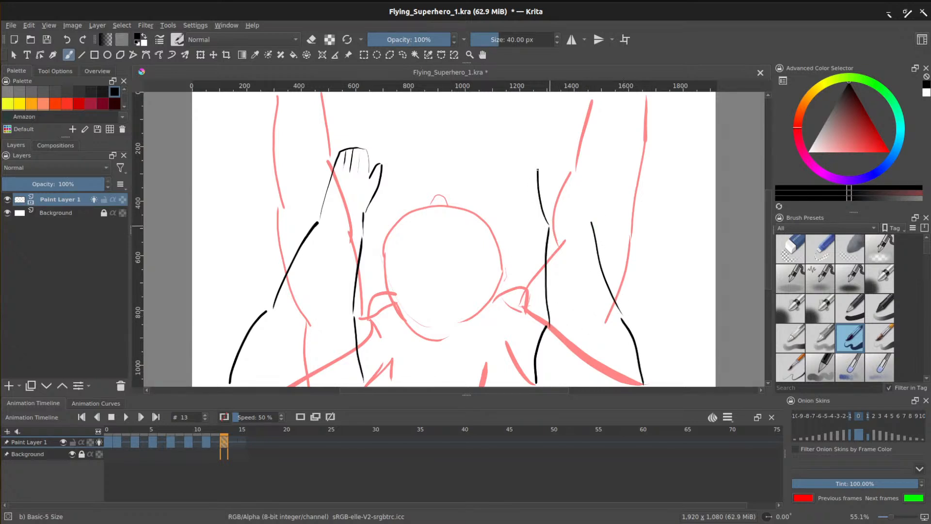
{"action": "left_click_drag", "start_coordinate": [574, 139], "coordinate": [595, 226]}
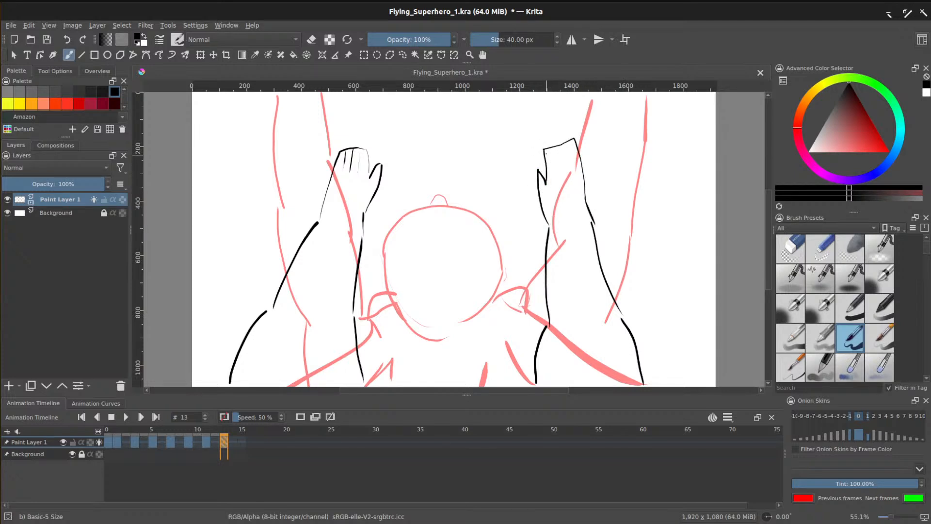
{"action": "mouse_move", "coordinate": [567, 141]}
{"action": "left_mouse_down"}
{"action": "mouse_move", "coordinate": [573, 175]}
{"action": "mouse_move", "coordinate": [574, 139]}
{"action": "left_mouse_up"}
Step: Save the animation and play it back with Paint Layer 1's onion skins turned off
{"action": "left_click", "coordinate": [99, 441]}
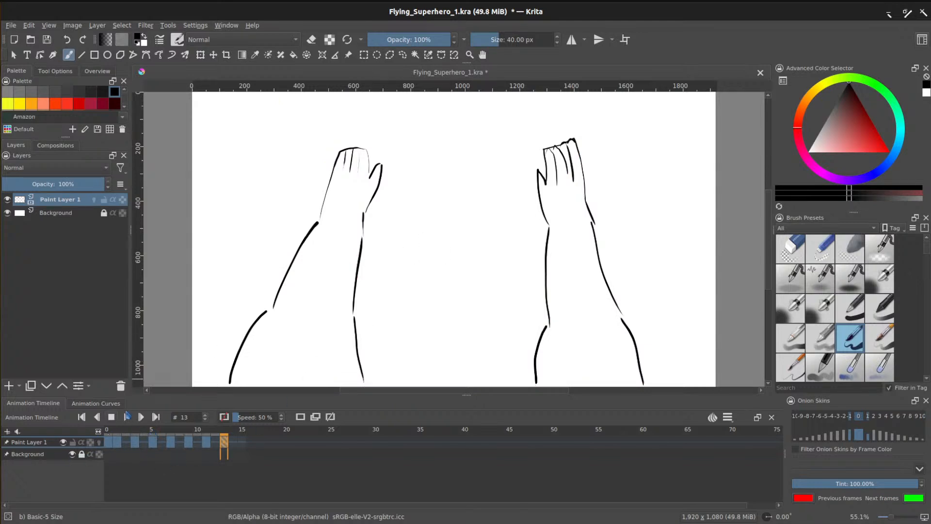
{"action": "key", "text": "ctrl+s"}
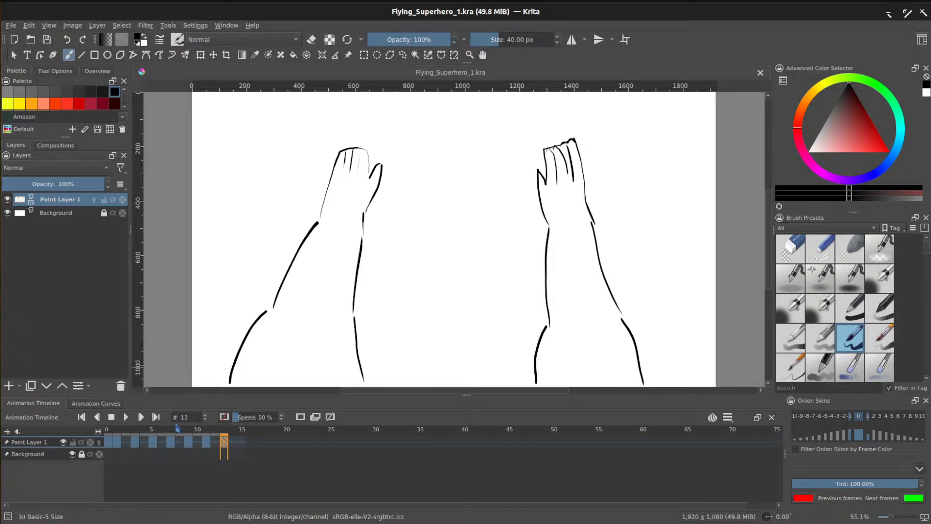
{"action": "left_click", "coordinate": [126, 418]}
{"action": "left_click", "coordinate": [111, 417]}
Step: Add blank frame 15 with onion skins on and sketch the left arm and hand slightly offset from the previous frame
{"action": "left_click", "coordinate": [241, 442]}
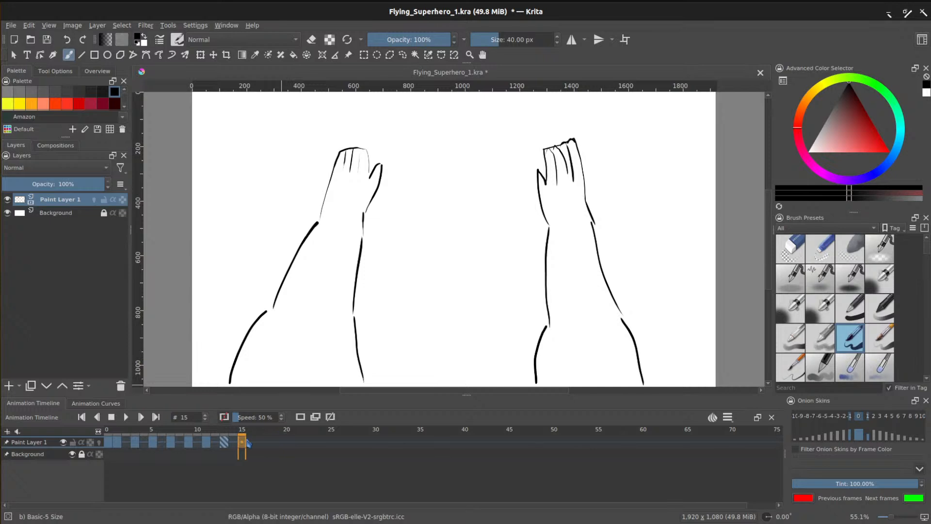
{"action": "left_click", "coordinate": [302, 417]}
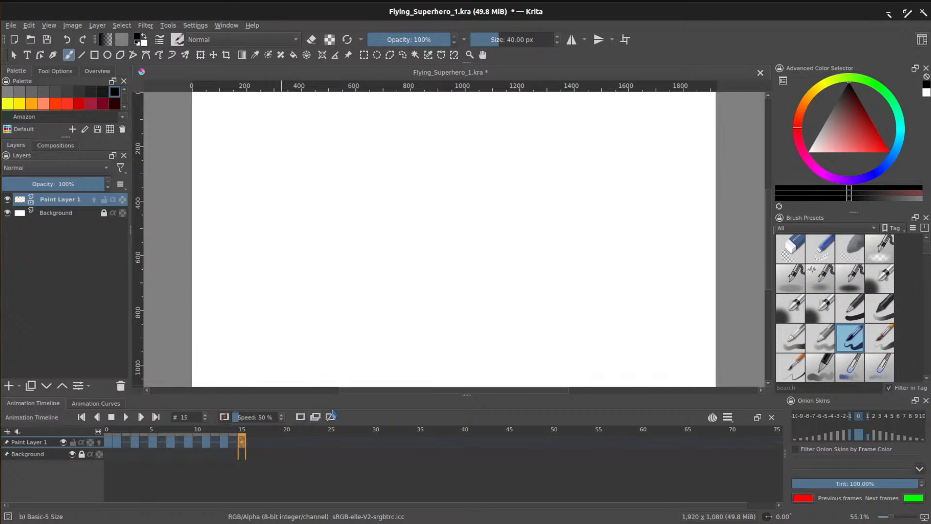
{"action": "left_click", "coordinate": [99, 441]}
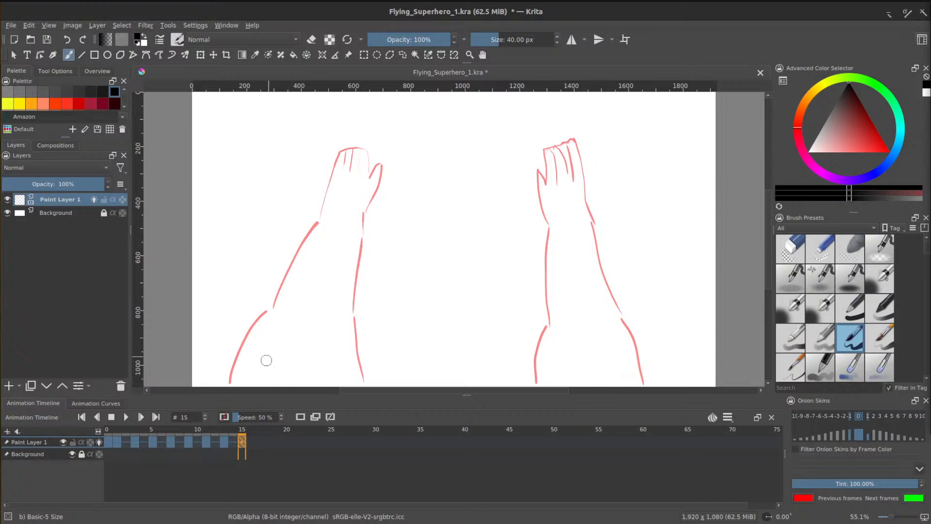
{"action": "mouse_move", "coordinate": [240, 384]}
{"action": "left_mouse_down"}
{"action": "mouse_move", "coordinate": [249, 343]}
{"action": "mouse_move", "coordinate": [315, 222]}
{"action": "mouse_move", "coordinate": [328, 161]}
{"action": "mouse_move", "coordinate": [356, 146]}
{"action": "mouse_move", "coordinate": [367, 172]}
{"action": "mouse_move", "coordinate": [364, 225]}
{"action": "left_mouse_up"}
{"action": "left_click_drag", "start_coordinate": [367, 190], "coordinate": [343, 386]}
Step: Sketch the right arm on frame 15, slightly offset from the onion-skinned frame, with a hand, thumb and finger lines
{"action": "mouse_move", "coordinate": [546, 332]}
{"action": "left_mouse_down"}
{"action": "mouse_move", "coordinate": [536, 363]}
{"action": "mouse_move", "coordinate": [554, 213]}
{"action": "mouse_move", "coordinate": [604, 251]}
{"action": "mouse_move", "coordinate": [632, 379]}
{"action": "left_mouse_up"}
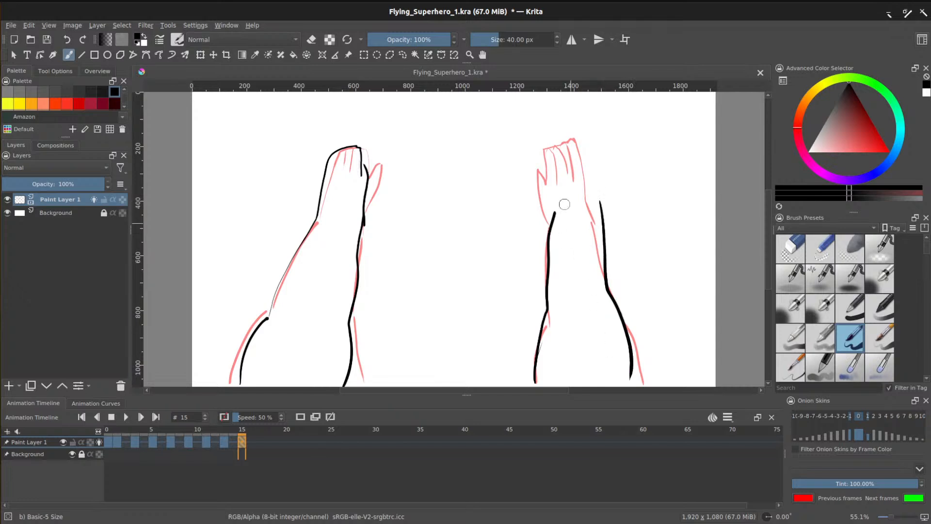
{"action": "mouse_move", "coordinate": [556, 212]}
{"action": "left_mouse_down"}
{"action": "mouse_move", "coordinate": [541, 167]}
{"action": "mouse_move", "coordinate": [544, 145]}
{"action": "mouse_move", "coordinate": [552, 148]}
{"action": "mouse_move", "coordinate": [544, 123]}
{"action": "mouse_move", "coordinate": [565, 113]}
{"action": "left_mouse_up"}
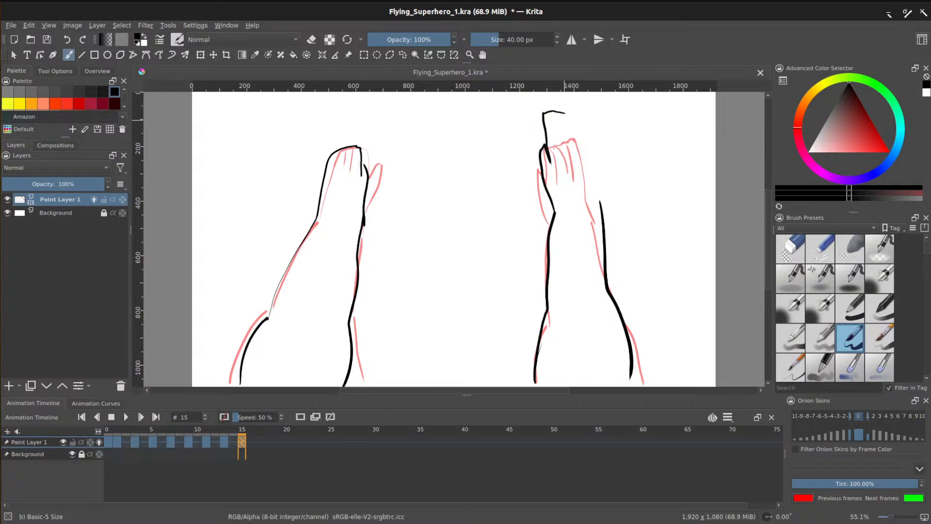
{"action": "key", "text": "ctrl+z"}
{"action": "key", "text": "ctrl+z"}
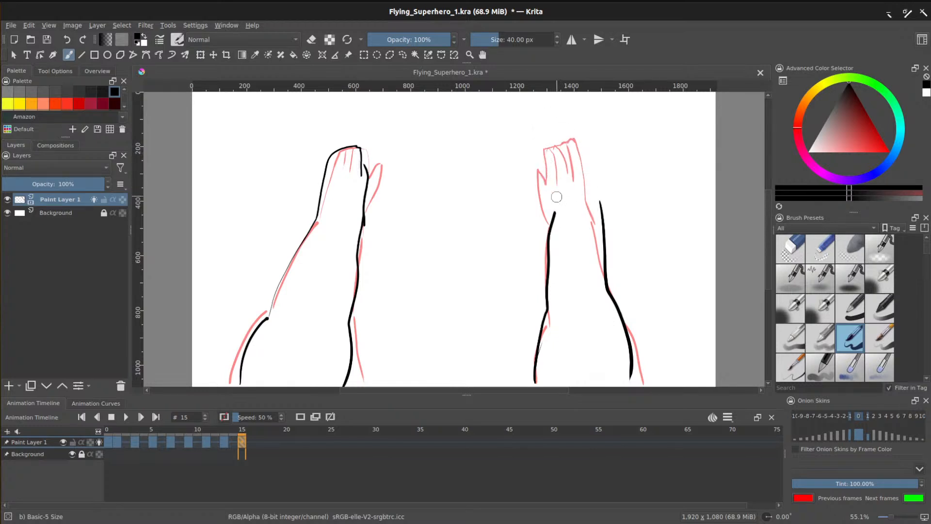
{"action": "mouse_move", "coordinate": [554, 214]}
{"action": "left_mouse_down"}
{"action": "mouse_move", "coordinate": [542, 185]}
{"action": "mouse_move", "coordinate": [547, 142]}
{"action": "mouse_move", "coordinate": [577, 135]}
{"action": "mouse_move", "coordinate": [594, 161]}
{"action": "mouse_move", "coordinate": [591, 199]}
{"action": "mouse_move", "coordinate": [579, 142]}
{"action": "mouse_move", "coordinate": [558, 140]}
{"action": "mouse_move", "coordinate": [548, 150]}
{"action": "mouse_move", "coordinate": [557, 180]}
{"action": "left_mouse_up"}
{"action": "key", "text": "ctrl+z"}
{"action": "left_click_drag", "start_coordinate": [564, 140], "coordinate": [567, 179]}
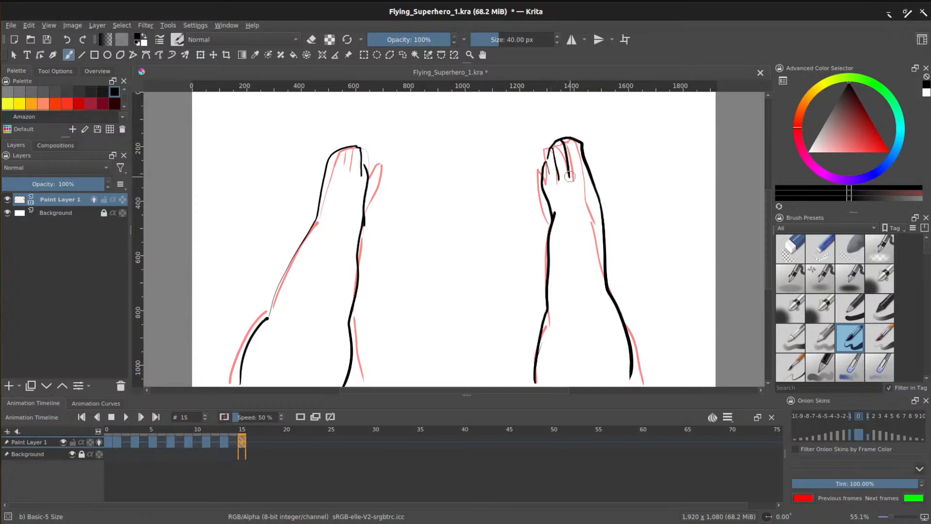
{"action": "left_click_drag", "start_coordinate": [572, 140], "coordinate": [577, 176]}
Step: Add finger lines to the left hand on frame 15 and save the animation
{"action": "left_click_drag", "start_coordinate": [340, 152], "coordinate": [334, 182]}
{"action": "mouse_move", "coordinate": [345, 145]}
{"action": "left_mouse_down"}
{"action": "mouse_move", "coordinate": [344, 184]}
{"action": "mouse_move", "coordinate": [353, 179]}
{"action": "left_mouse_up"}
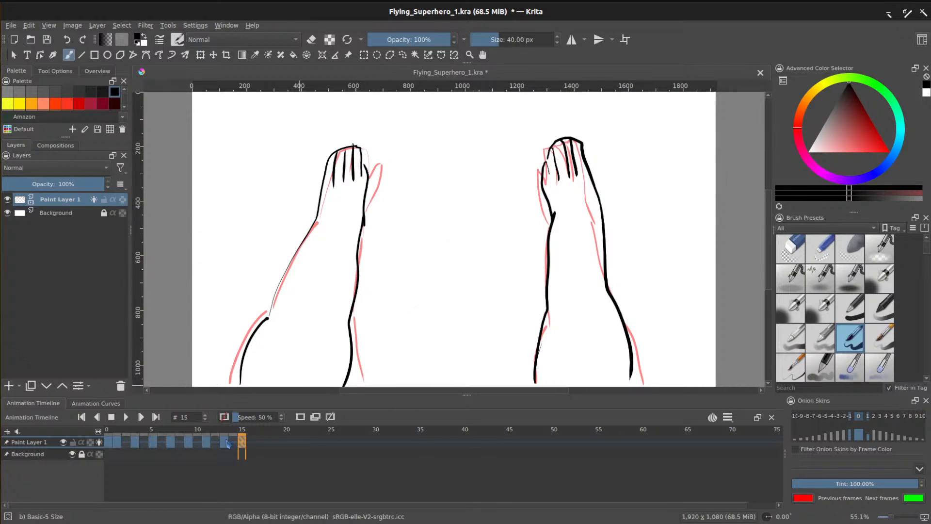
{"action": "left_click", "coordinate": [228, 444]}
{"action": "left_click", "coordinate": [245, 443]}
{"action": "key", "text": "ctrl+s"}
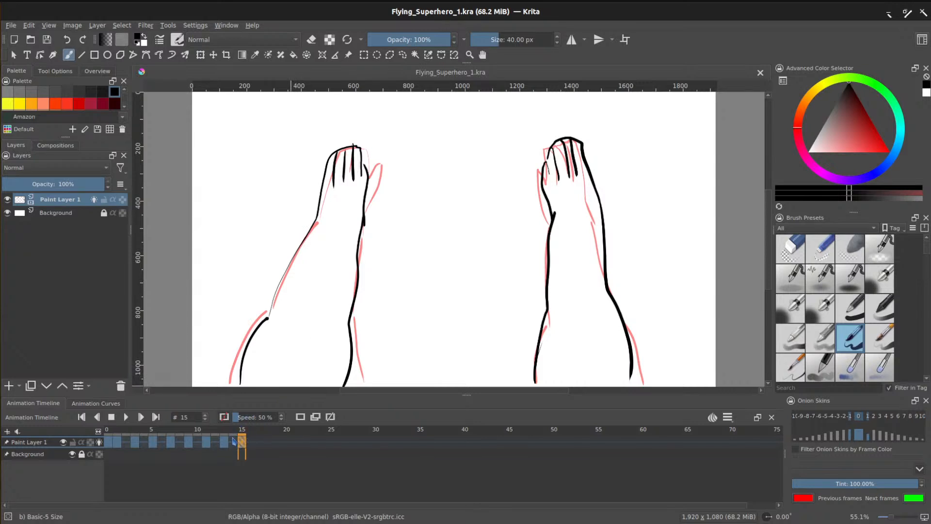
{"action": "left_click", "coordinate": [236, 442]}
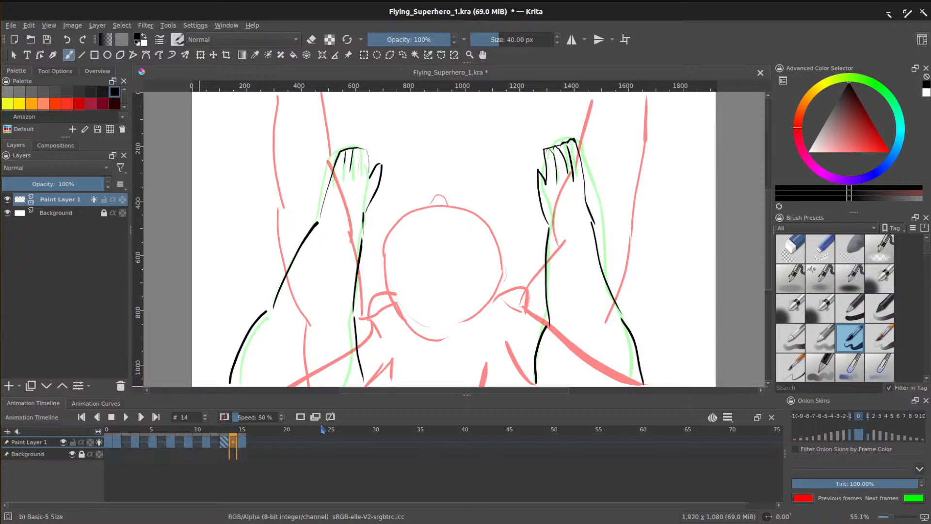
{"action": "left_click", "coordinate": [300, 416]}
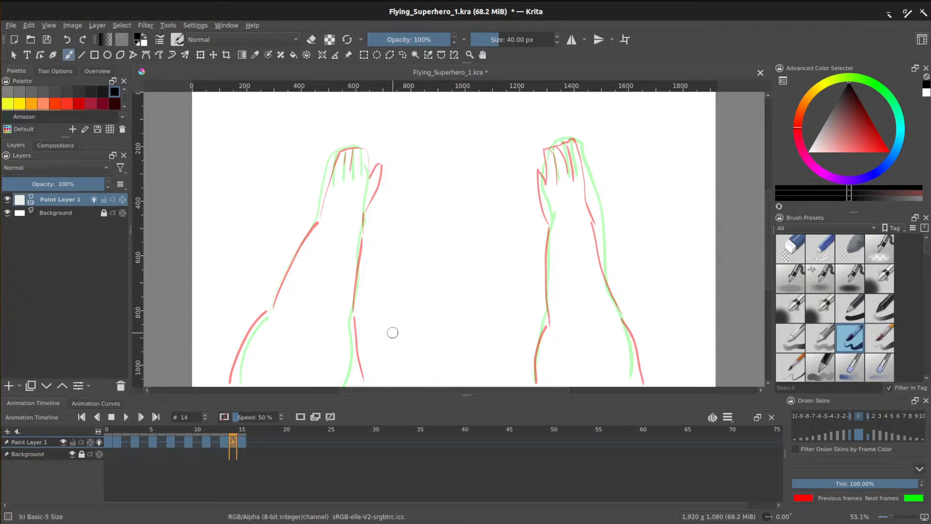
{"action": "left_click", "coordinate": [244, 442]}
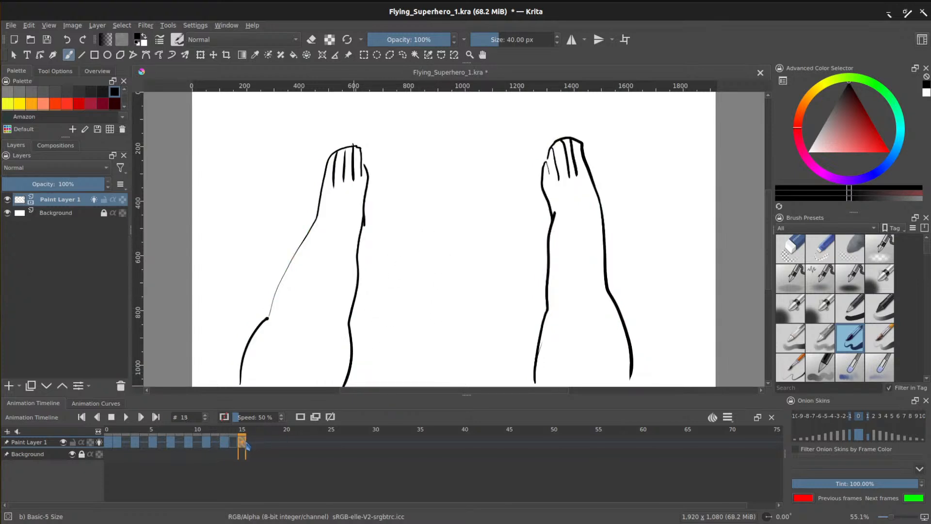
{"action": "left_click", "coordinate": [235, 443]}
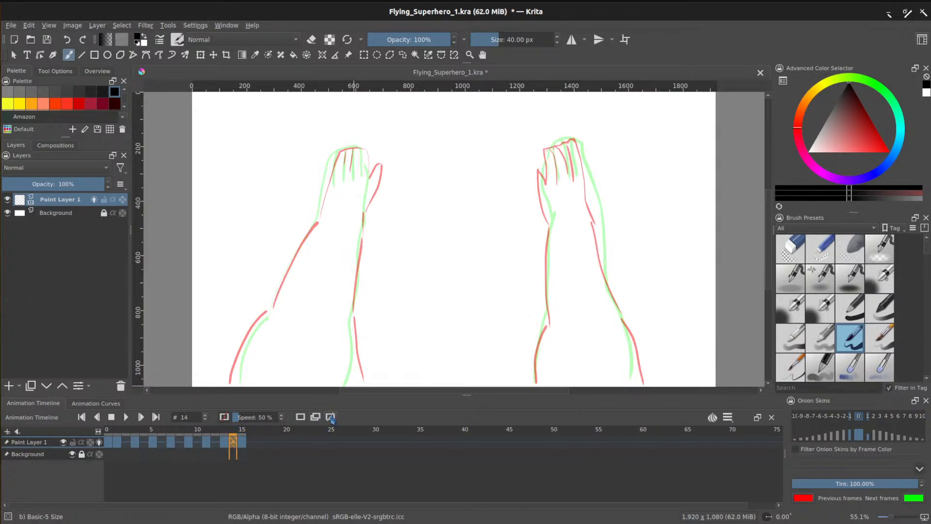
{"action": "left_click", "coordinate": [332, 419]}
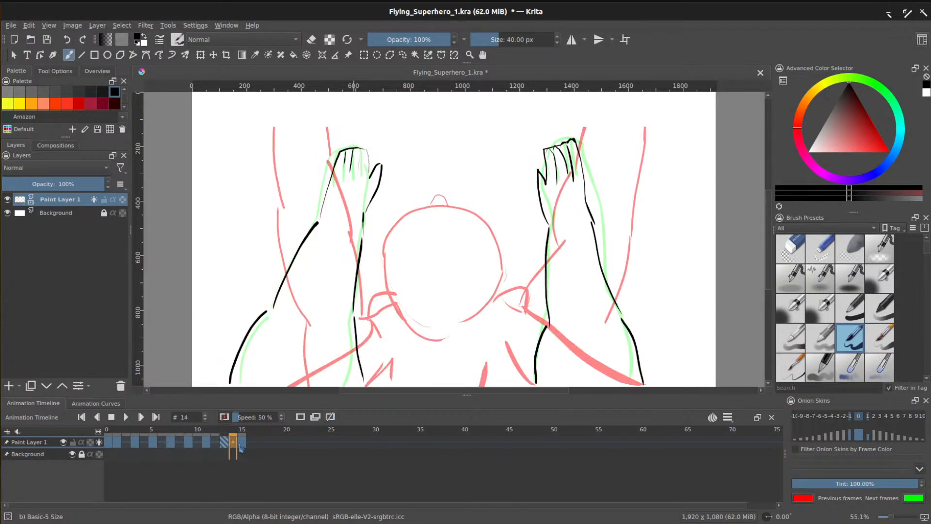
Step: Go to frame 13 and turn off Paint Layer 1's onion skins
{"action": "left_click", "coordinate": [242, 444]}
{"action": "left_click", "coordinate": [224, 444]}
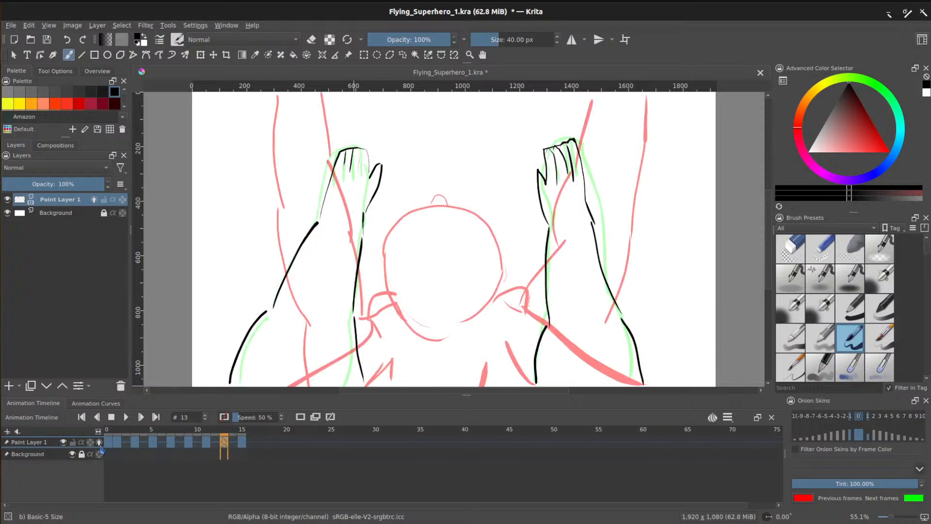
{"action": "left_click", "coordinate": [99, 442]}
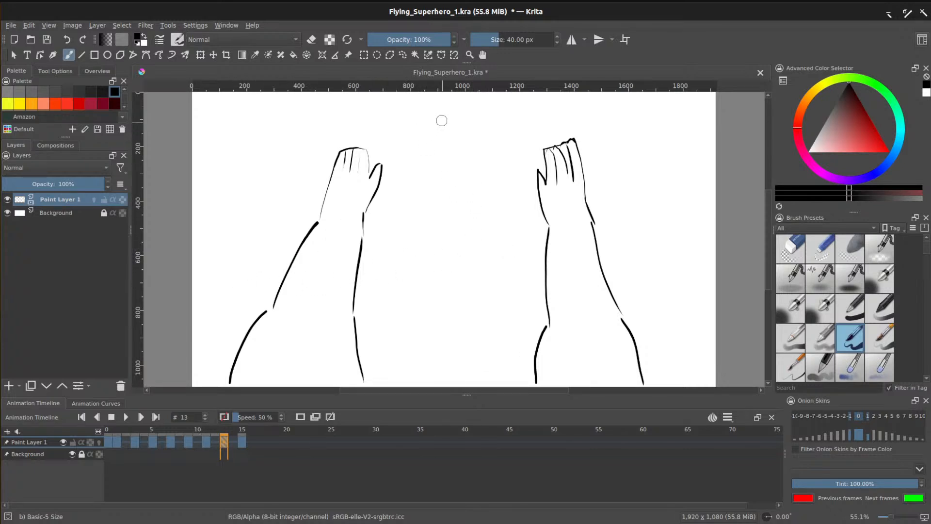
{"action": "mouse_move", "coordinate": [433, 105]}
{"action": "left_mouse_down"}
{"action": "mouse_move", "coordinate": [291, 151]}
{"action": "mouse_move", "coordinate": [224, 185]}
{"action": "left_mouse_up"}
{"action": "mouse_move", "coordinate": [513, 115]}
{"action": "left_mouse_down"}
{"action": "mouse_move", "coordinate": [577, 129]}
{"action": "mouse_move", "coordinate": [648, 163]}
{"action": "left_mouse_up"}
{"action": "key", "text": "ctrl+z"}
{"action": "key", "text": "ctrl+z"}
Step: Add a new paint layer with a blank frame 13 and sketch two speed lines fanning out sideways from a point above the hands
{"action": "left_click", "coordinate": [9, 386]}
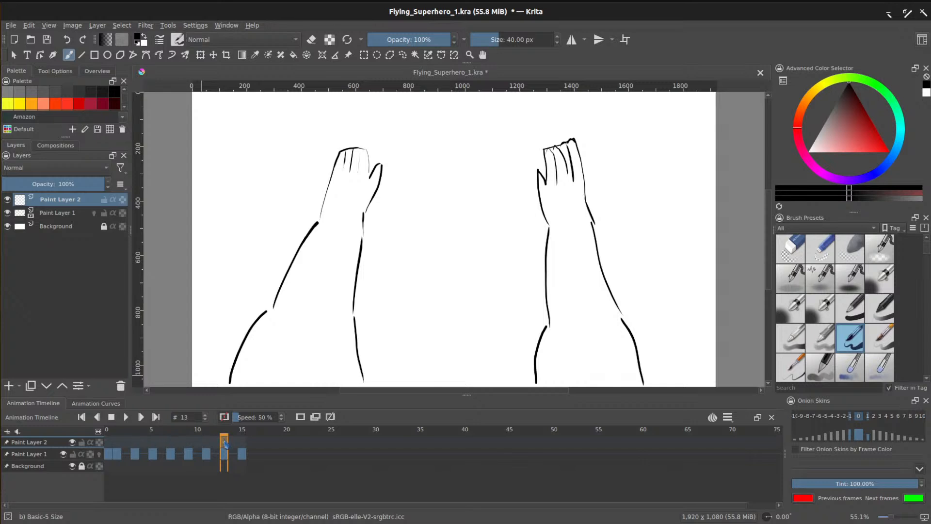
{"action": "left_click", "coordinate": [301, 417]}
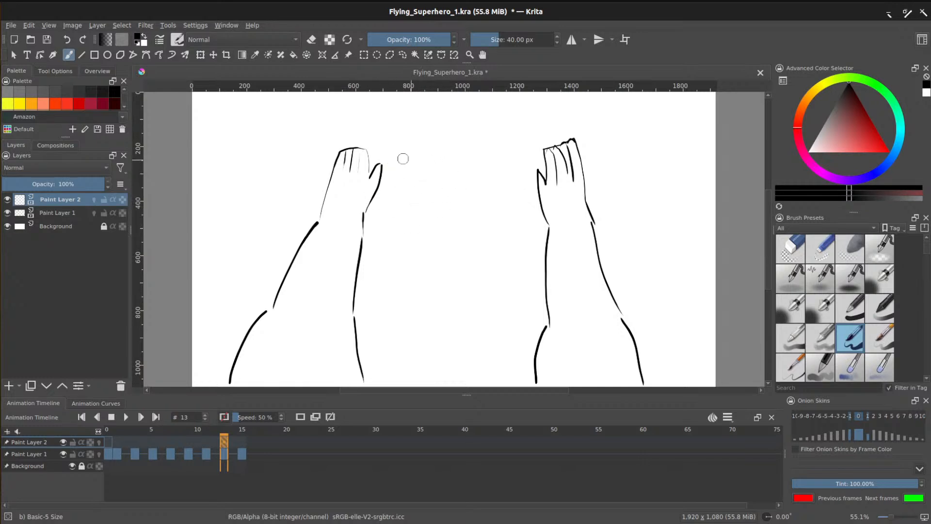
{"action": "mouse_move", "coordinate": [446, 105]}
{"action": "left_mouse_down"}
{"action": "mouse_move", "coordinate": [315, 152]}
{"action": "mouse_move", "coordinate": [204, 219]}
{"action": "left_mouse_up"}
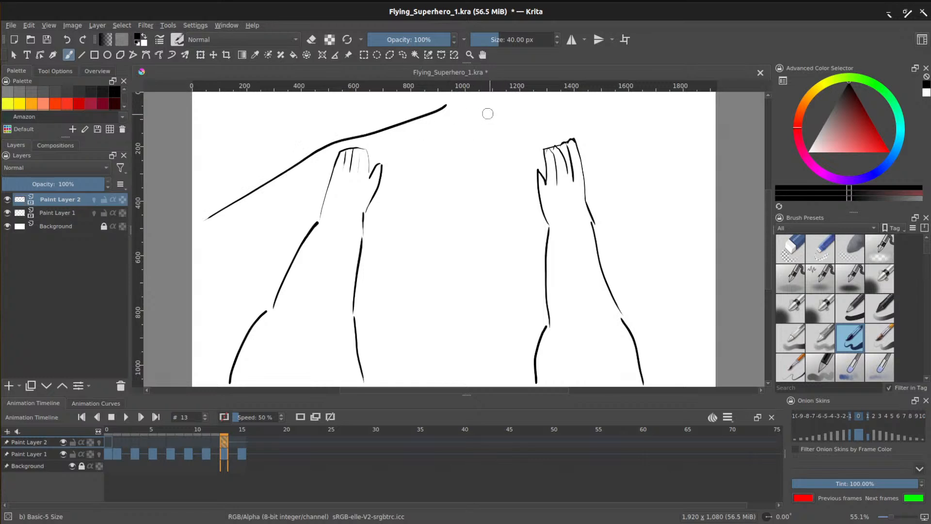
{"action": "key", "text": "ctrl+z"}
{"action": "left_click_drag", "start_coordinate": [465, 108], "coordinate": [224, 227]}
{"action": "mouse_move", "coordinate": [474, 107]}
{"action": "left_mouse_down"}
{"action": "mouse_move", "coordinate": [577, 146]}
{"action": "mouse_move", "coordinate": [716, 223]}
{"action": "left_mouse_up"}
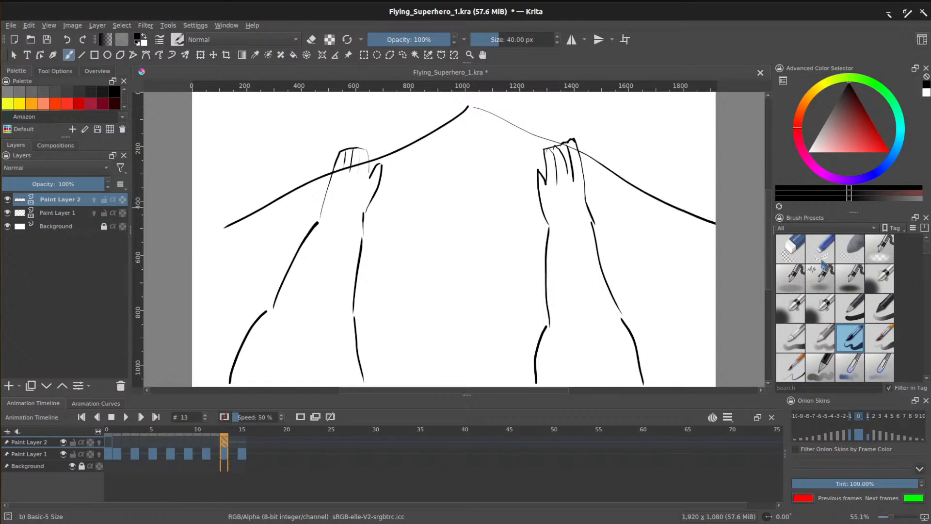
Step: Erase the parts of the speed lines that cross the hands with Eraser Circle and return to the Basic-5 Size brush
{"action": "left_click", "coordinate": [800, 255]}
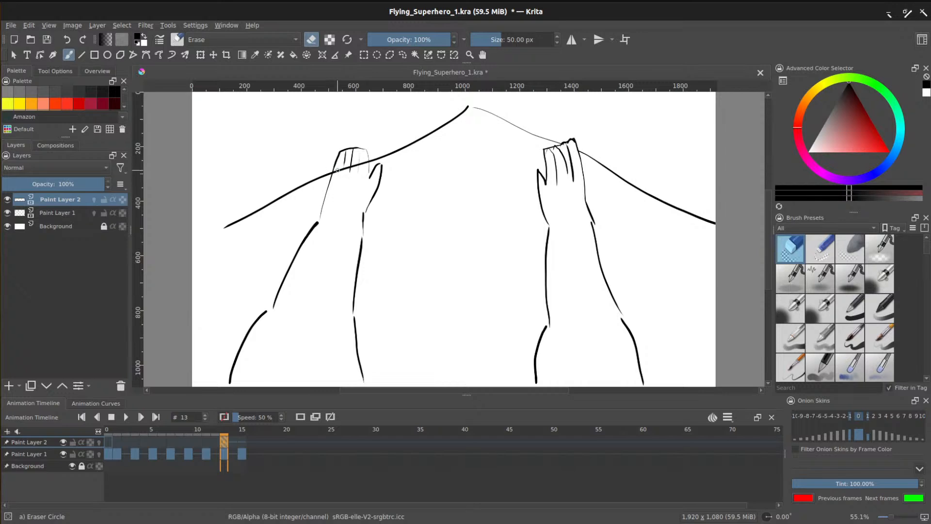
{"action": "left_click_drag", "start_coordinate": [338, 170], "coordinate": [360, 163]}
{"action": "left_click", "coordinate": [853, 332]}
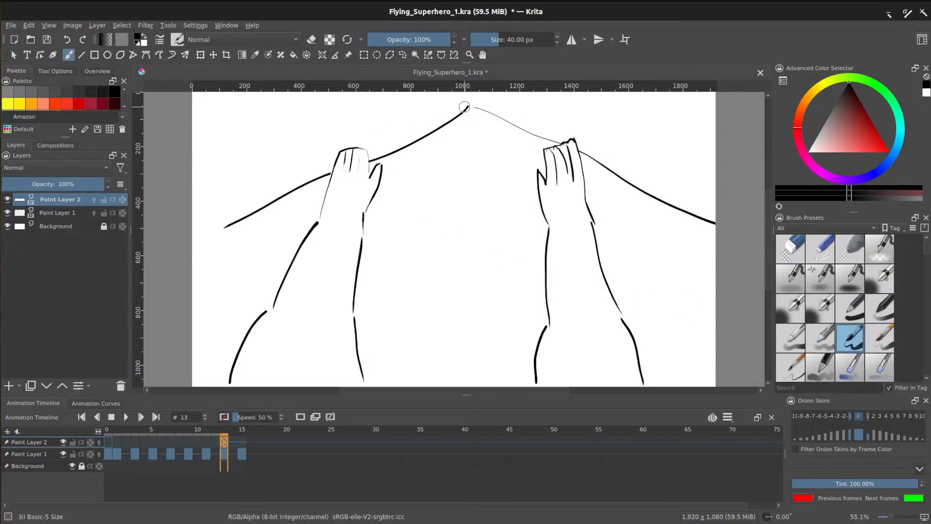
Step: Sketch more speed lines on frame 13, radiating from the same point outward to both sides and down between the arms
{"action": "left_click_drag", "start_coordinate": [465, 106], "coordinate": [236, 178]}
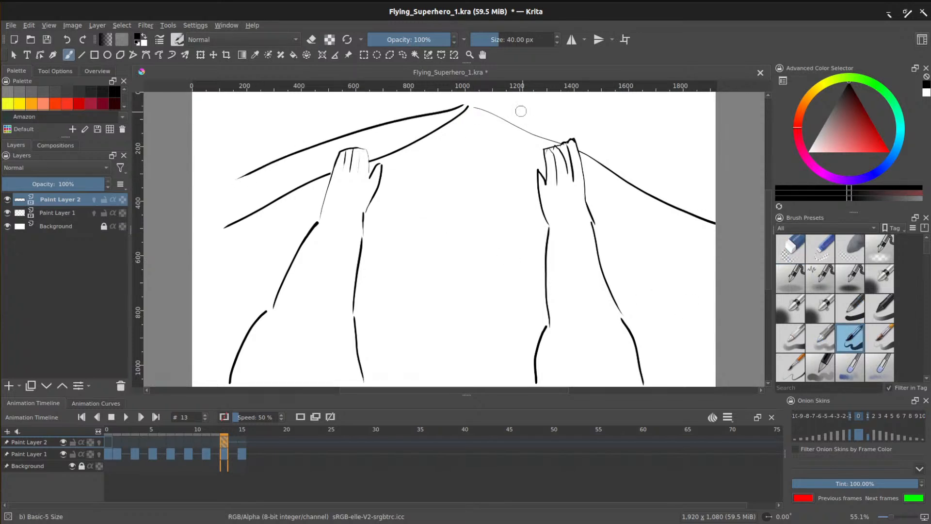
{"action": "left_click_drag", "start_coordinate": [465, 156], "coordinate": [463, 337]}
{"action": "left_click_drag", "start_coordinate": [471, 108], "coordinate": [368, 255]}
{"action": "left_click_drag", "start_coordinate": [477, 109], "coordinate": [539, 279]}
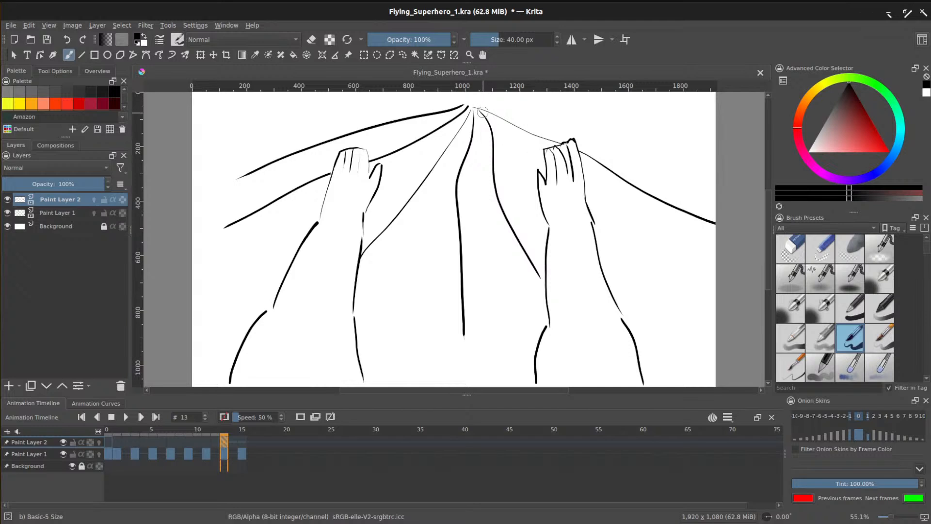
{"action": "mouse_move", "coordinate": [494, 115]}
{"action": "left_mouse_down"}
{"action": "mouse_move", "coordinate": [589, 125]}
{"action": "mouse_move", "coordinate": [716, 164]}
{"action": "left_mouse_up"}
{"action": "left_click_drag", "start_coordinate": [463, 107], "coordinate": [199, 150]}
{"action": "left_click_drag", "start_coordinate": [466, 330], "coordinate": [465, 363]}
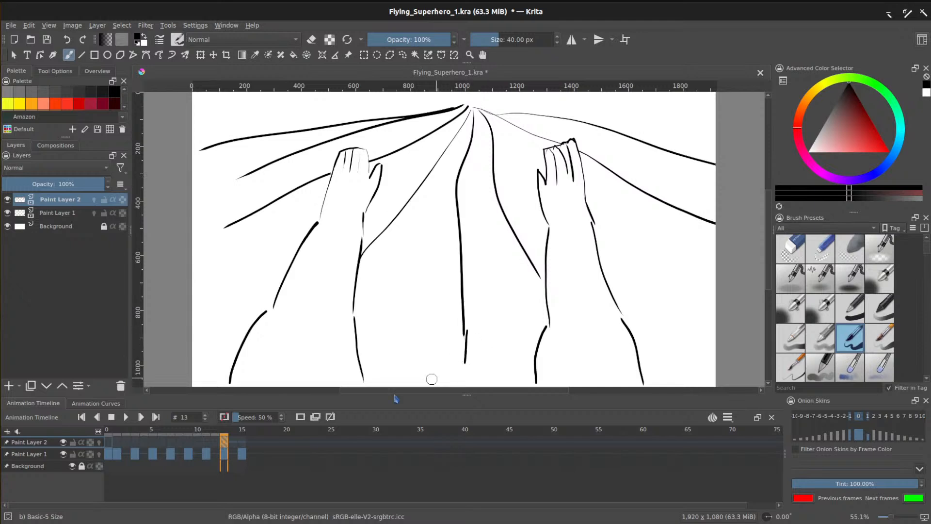
Step: Add blank frame 15 to Paint Layer 2 with onion skins on and sketch shifted speed lines radiating left and down the middle
{"action": "left_click", "coordinate": [243, 442]}
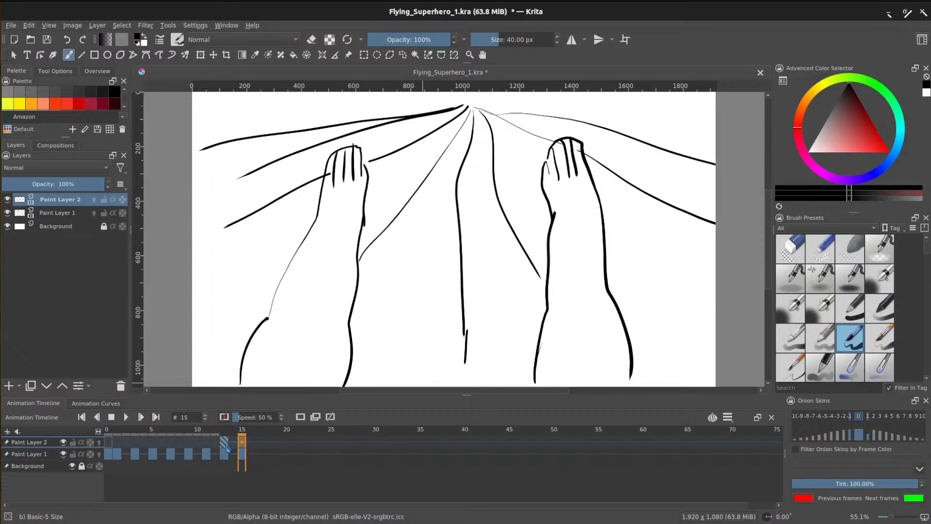
{"action": "left_click", "coordinate": [300, 418]}
{"action": "left_click", "coordinate": [99, 442]}
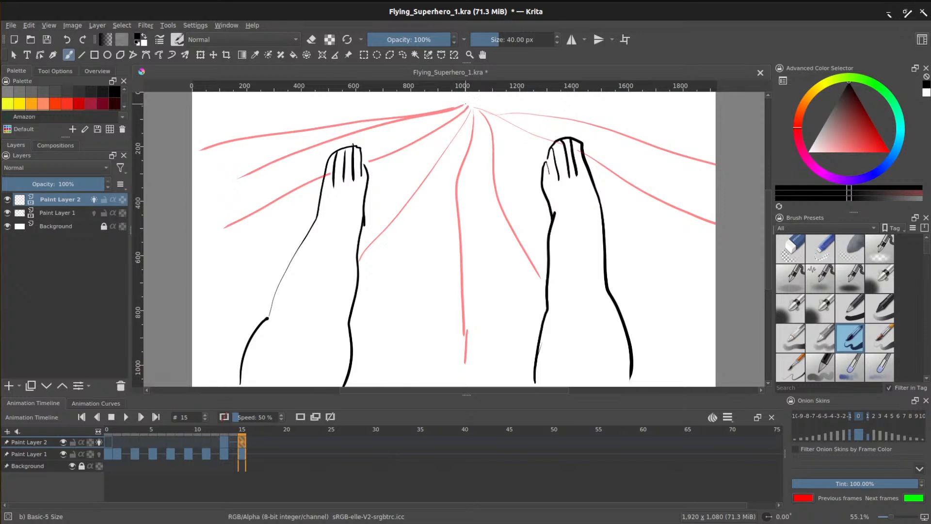
{"action": "mouse_move", "coordinate": [434, 109]}
{"action": "left_mouse_down"}
{"action": "mouse_move", "coordinate": [353, 114]}
{"action": "mouse_move", "coordinate": [208, 181]}
{"action": "left_mouse_up"}
{"action": "left_click_drag", "start_coordinate": [465, 106], "coordinate": [381, 139]}
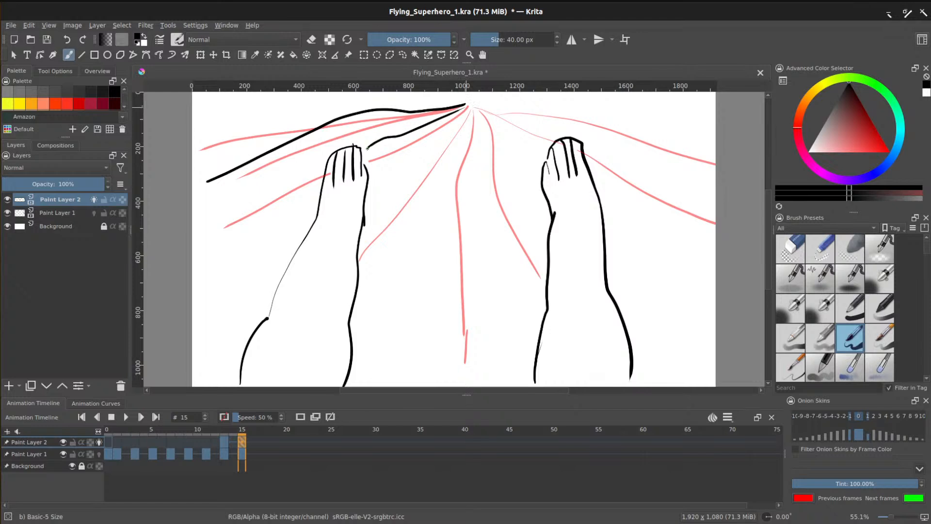
{"action": "left_click_drag", "start_coordinate": [322, 167], "coordinate": [235, 224]}
{"action": "mouse_move", "coordinate": [469, 105]}
{"action": "left_mouse_down"}
{"action": "mouse_move", "coordinate": [454, 127]}
{"action": "mouse_move", "coordinate": [219, 301]}
{"action": "mouse_move", "coordinate": [470, 117]}
{"action": "mouse_move", "coordinate": [420, 235]}
{"action": "mouse_move", "coordinate": [416, 377]}
{"action": "left_mouse_up"}
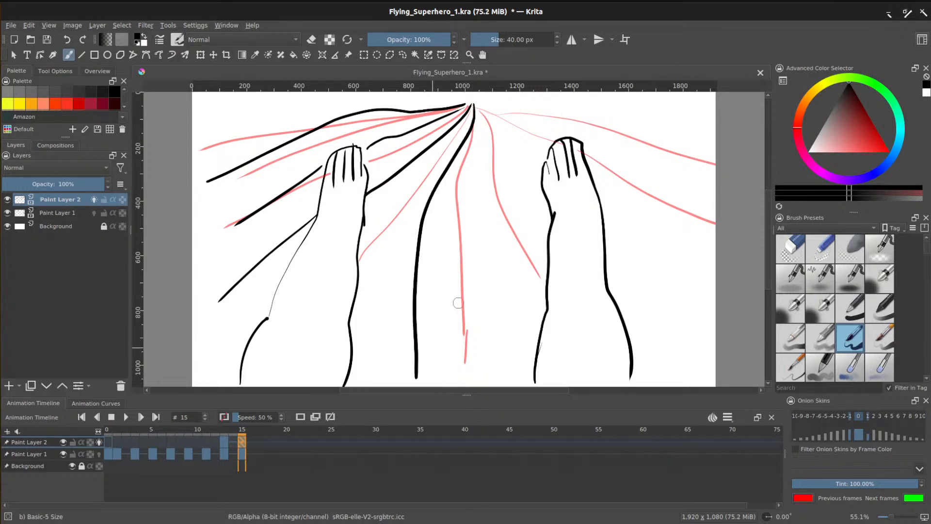
Step: Sketch the remaining frame 15 speed lines down beside the right arm and outward past the right hand to the canvas edge
{"action": "mouse_move", "coordinate": [478, 108]}
{"action": "left_mouse_down"}
{"action": "mouse_move", "coordinate": [490, 262]}
{"action": "mouse_move", "coordinate": [525, 354]}
{"action": "left_mouse_up"}
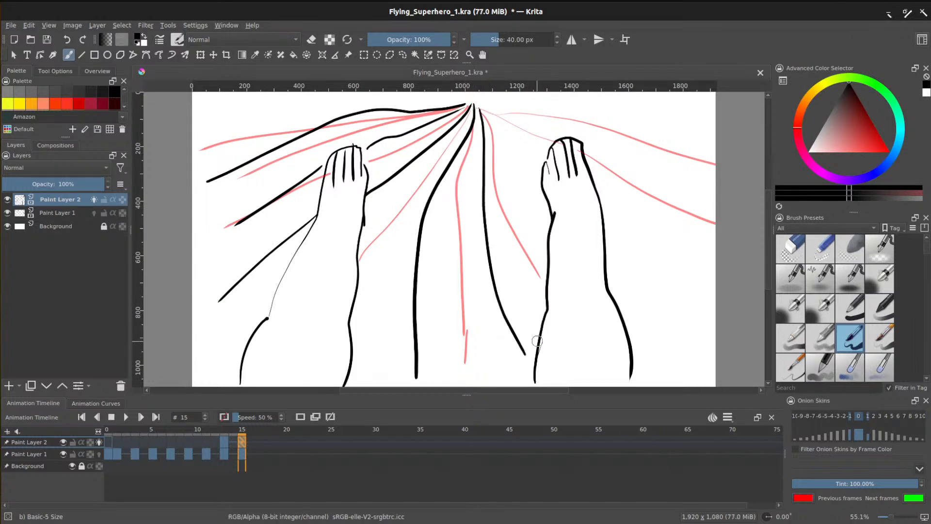
{"action": "left_click_drag", "start_coordinate": [479, 107], "coordinate": [534, 158]}
{"action": "left_click_drag", "start_coordinate": [599, 187], "coordinate": [716, 294]}
{"action": "mouse_move", "coordinate": [485, 104]}
{"action": "left_mouse_down"}
{"action": "mouse_move", "coordinate": [545, 118]}
{"action": "mouse_move", "coordinate": [648, 163]}
{"action": "mouse_move", "coordinate": [715, 216]}
{"action": "left_mouse_up"}
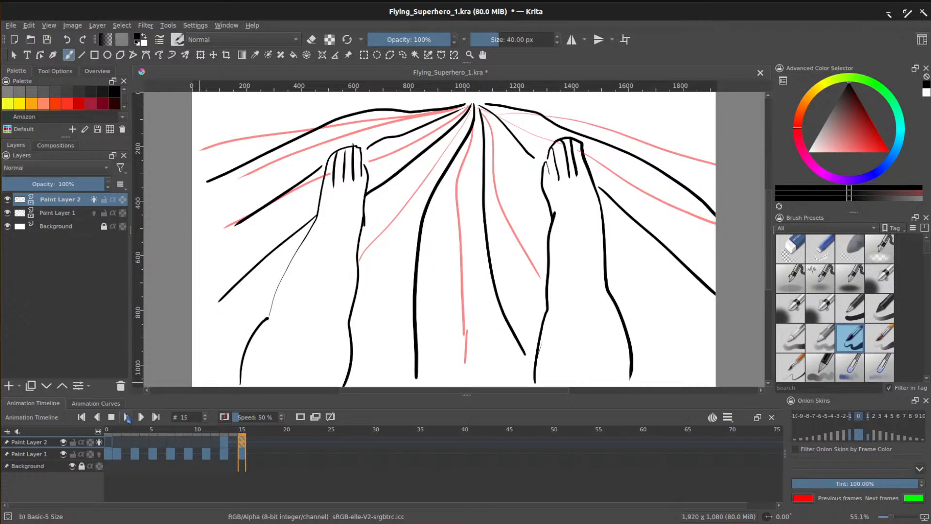
Step: Play back the animation, stop it, and compare frames 11 and 13
{"action": "left_click", "coordinate": [127, 417]}
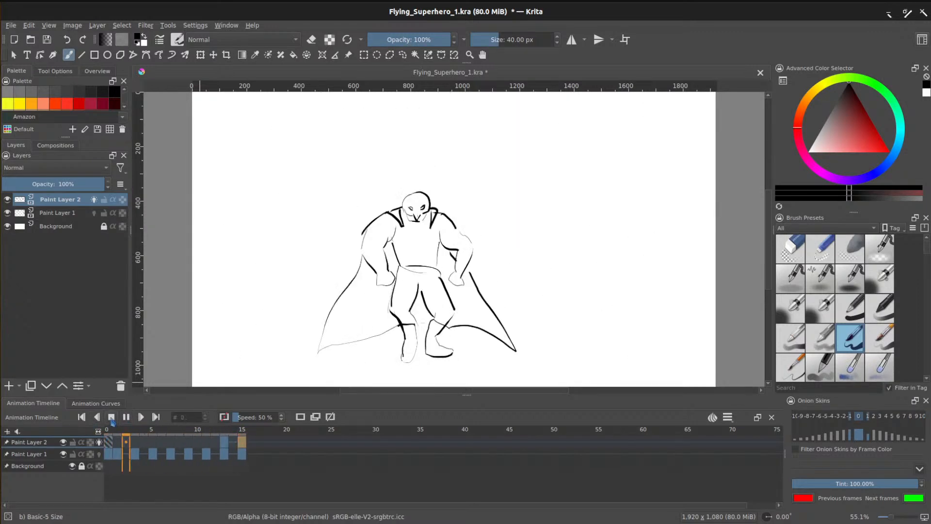
{"action": "left_click", "coordinate": [242, 455]}
{"action": "left_click", "coordinate": [207, 442]}
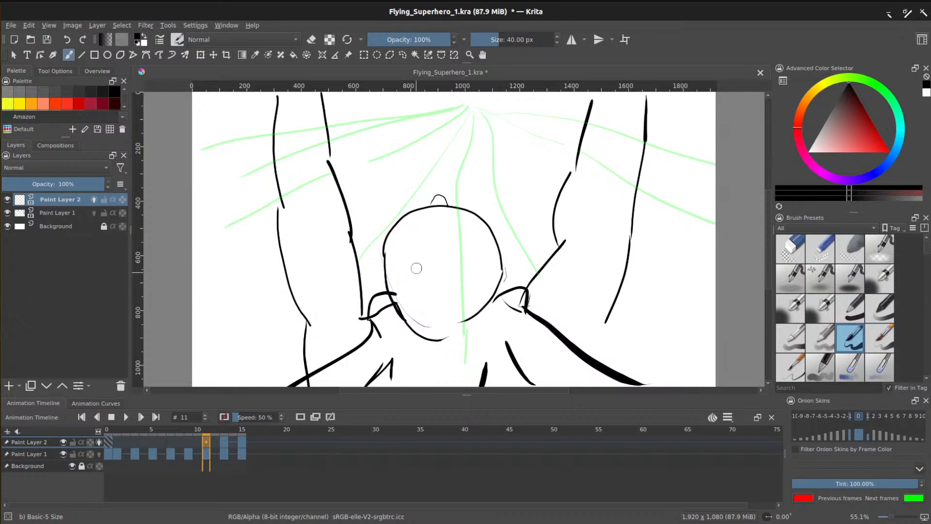
{"action": "left_click", "coordinate": [228, 442]}
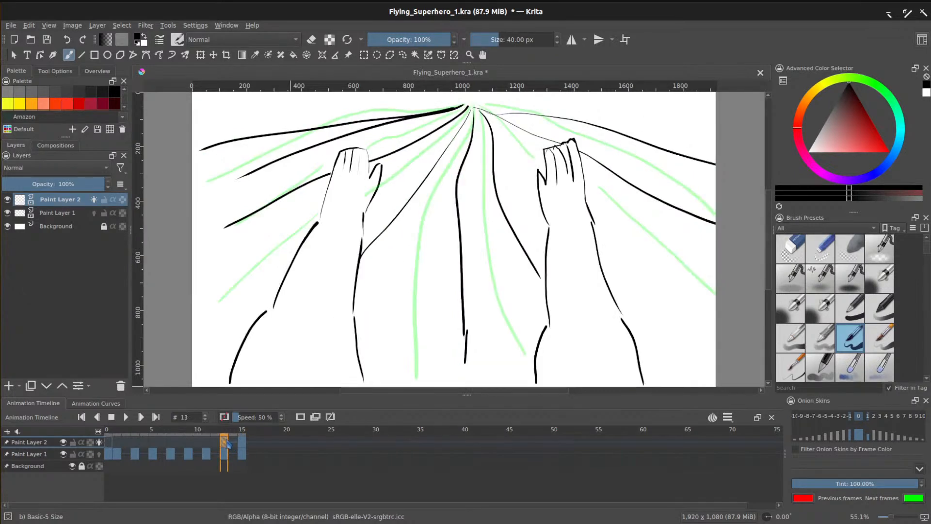
Step: On frame 11 of Paint Layer 2, sketch long downward speed lines outside the left arm and one between that arm and the head
{"action": "left_click", "coordinate": [209, 443]}
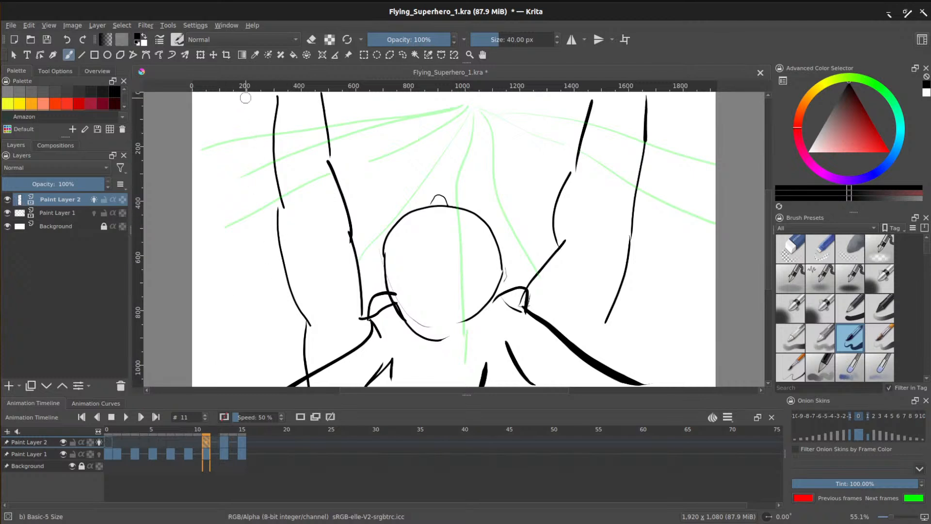
{"action": "left_click_drag", "start_coordinate": [252, 95], "coordinate": [210, 339]}
{"action": "mouse_move", "coordinate": [376, 89]}
{"action": "left_mouse_down"}
{"action": "mouse_move", "coordinate": [376, 262]}
{"action": "mouse_move", "coordinate": [365, 87]}
{"action": "left_mouse_up"}
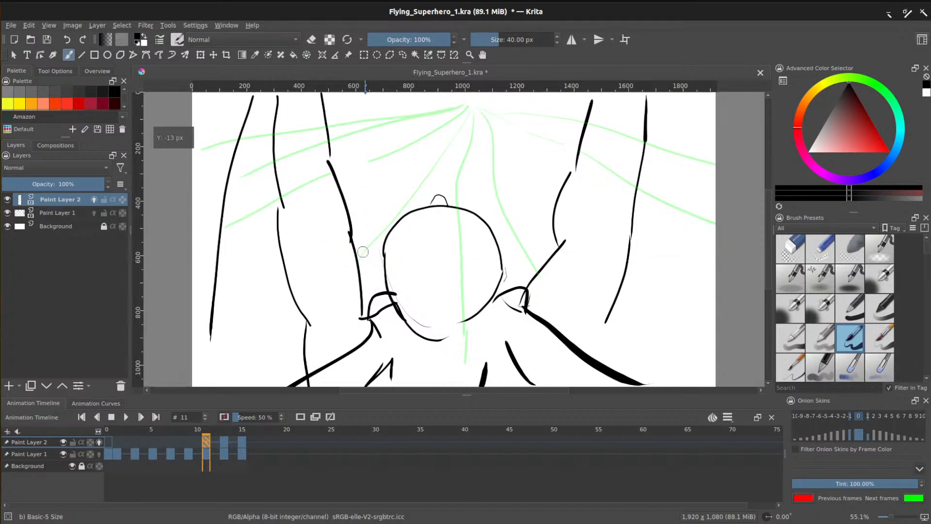
{"action": "scroll", "coordinate": [772, 224], "scroll_direction": "up", "scroll_amount": 1}
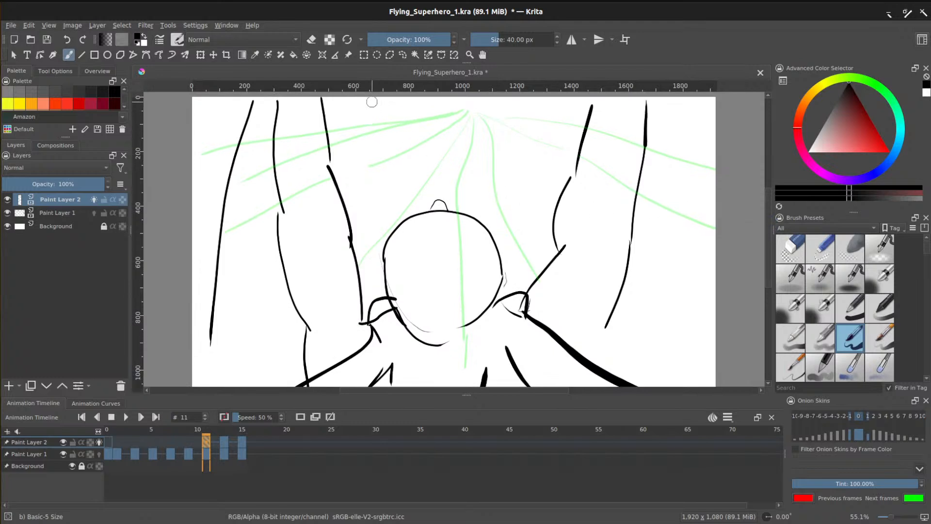
{"action": "left_click_drag", "start_coordinate": [372, 97], "coordinate": [359, 292]}
{"action": "key", "text": "ctrl+z"}
{"action": "left_click_drag", "start_coordinate": [367, 101], "coordinate": [361, 262]}
{"action": "left_click_drag", "start_coordinate": [273, 199], "coordinate": [256, 383]}
Step: Sketch the remaining frame 11 speed lines vertically above the head, inside the right arm and down the outside of the right arm
{"action": "left_click_drag", "start_coordinate": [423, 97], "coordinate": [423, 224]}
{"action": "key", "text": "ctrl+z"}
{"action": "left_click_drag", "start_coordinate": [424, 108], "coordinate": [424, 204]}
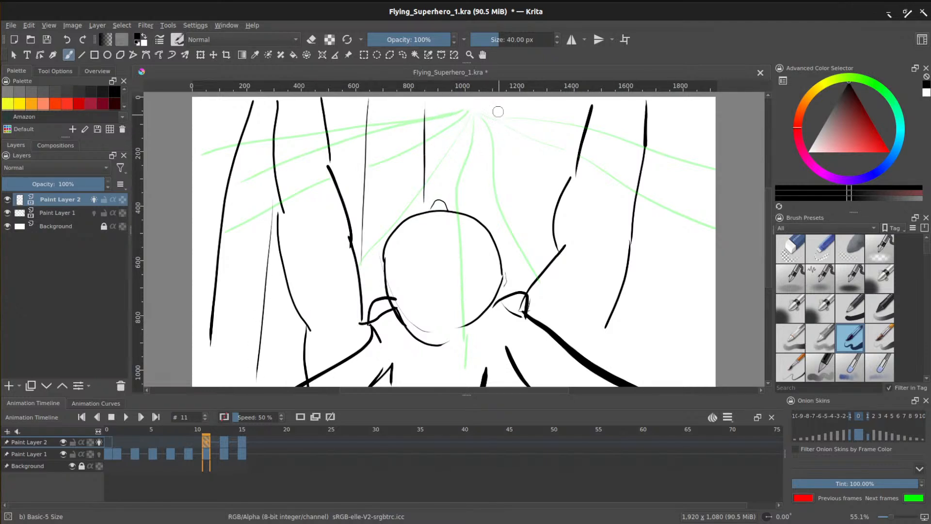
{"action": "left_click_drag", "start_coordinate": [500, 103], "coordinate": [498, 216]}
{"action": "left_click_drag", "start_coordinate": [549, 102], "coordinate": [557, 184]}
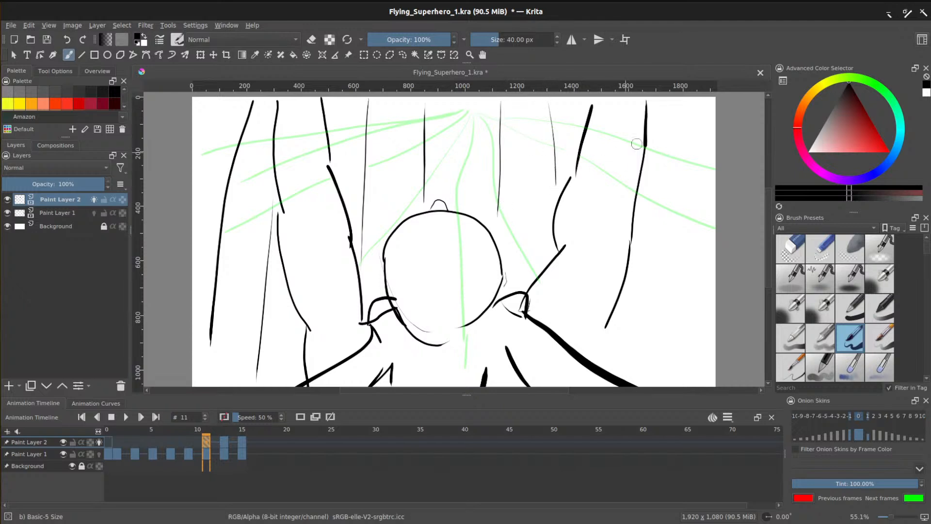
{"action": "mouse_move", "coordinate": [664, 99]}
{"action": "left_mouse_down"}
{"action": "mouse_move", "coordinate": [651, 278]}
{"action": "mouse_move", "coordinate": [657, 369]}
{"action": "left_mouse_up"}
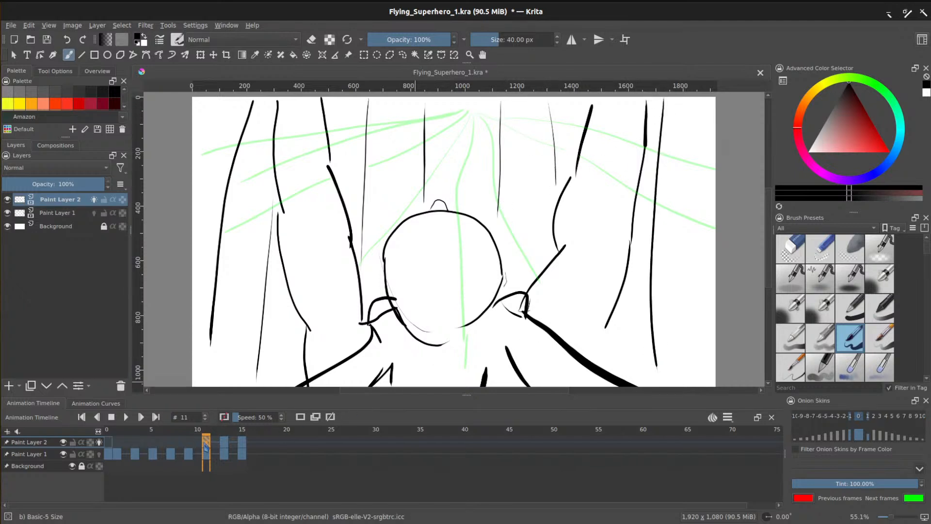
Step: Compare frame 11 with frame 13, then save the file and play back the animation
{"action": "left_click", "coordinate": [226, 442]}
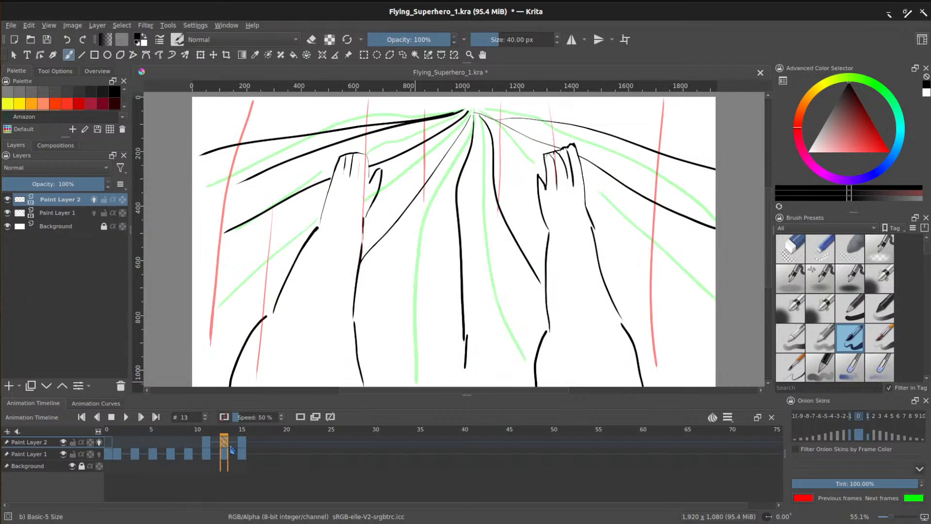
{"action": "left_click", "coordinate": [212, 445]}
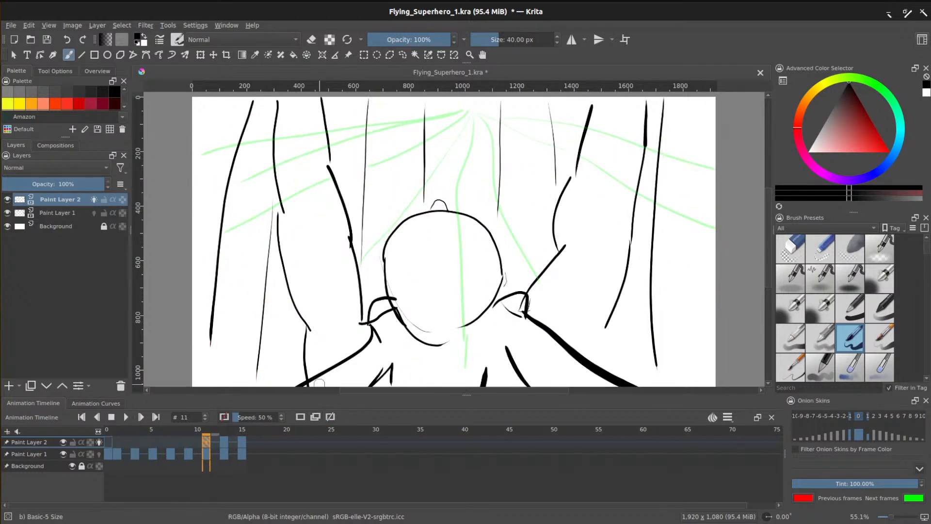
{"action": "key", "text": "ctrl+s"}
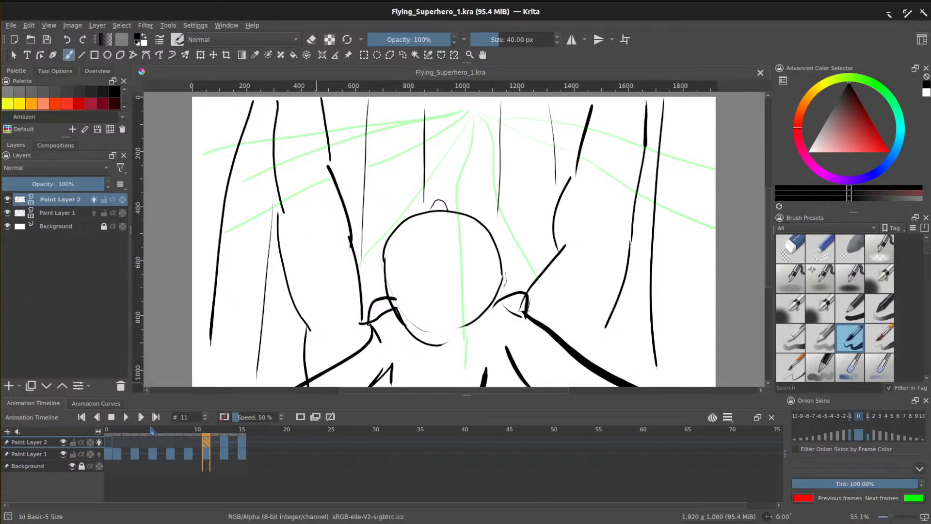
{"action": "left_click", "coordinate": [126, 418]}
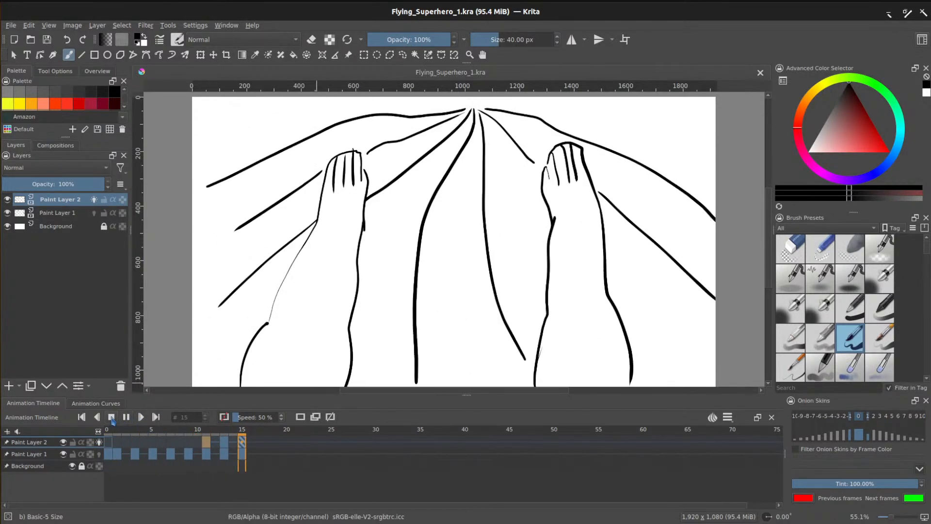
{"action": "left_click", "coordinate": [127, 418]}
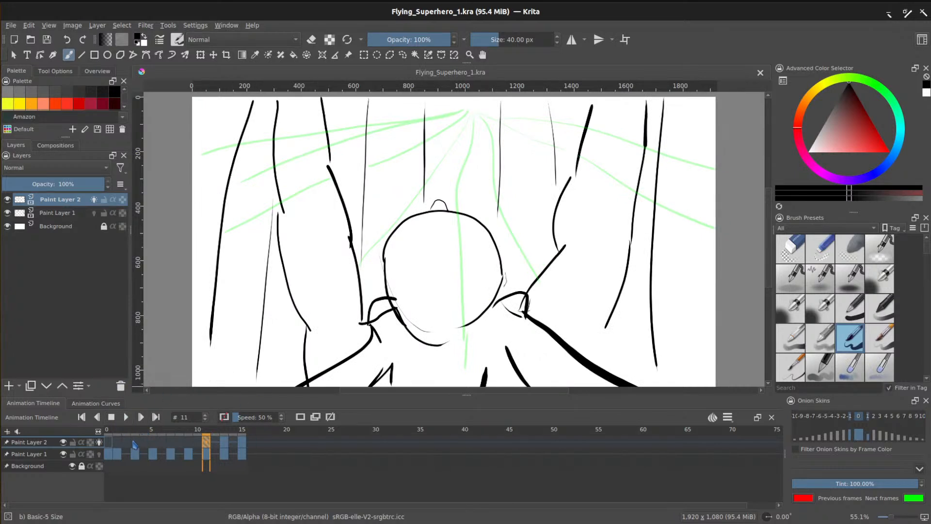
Step: Turn on onion skins for Paint Layer 1, go to frame 2 and save the file
{"action": "left_click", "coordinate": [125, 443]}
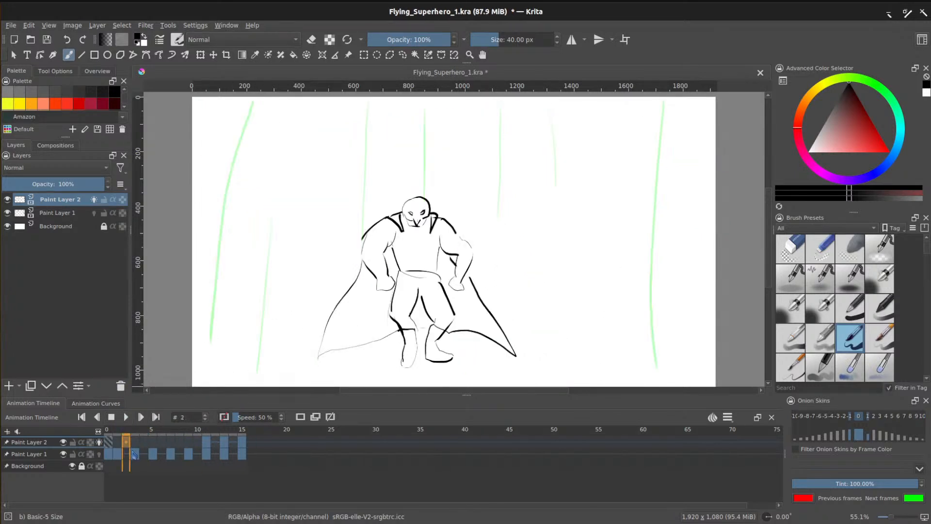
{"action": "left_click", "coordinate": [119, 455]}
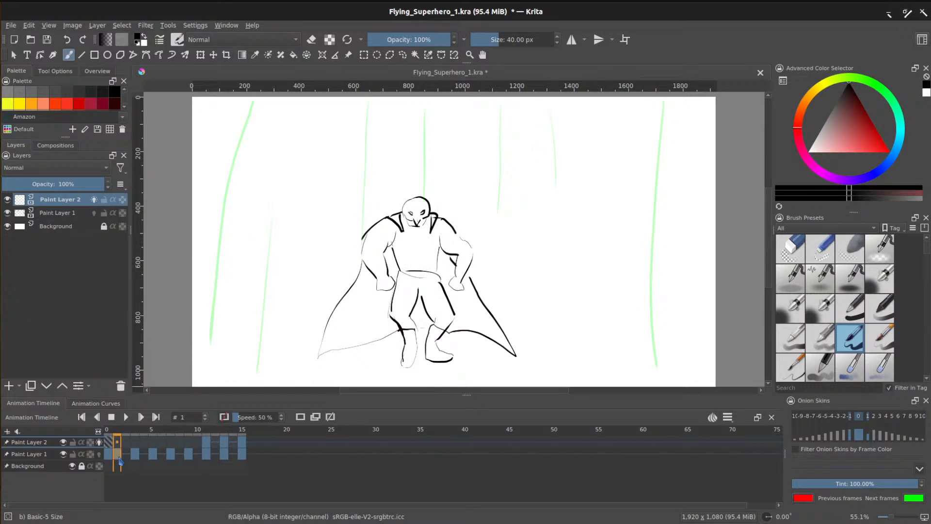
{"action": "left_click", "coordinate": [110, 456]}
{"action": "left_click", "coordinate": [117, 456]}
{"action": "left_click", "coordinate": [128, 456]}
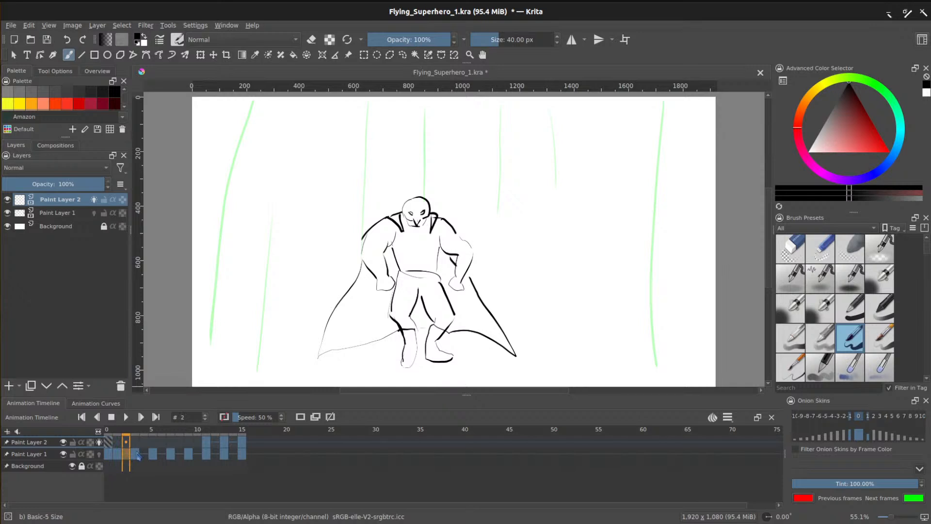
{"action": "left_click", "coordinate": [138, 457]}
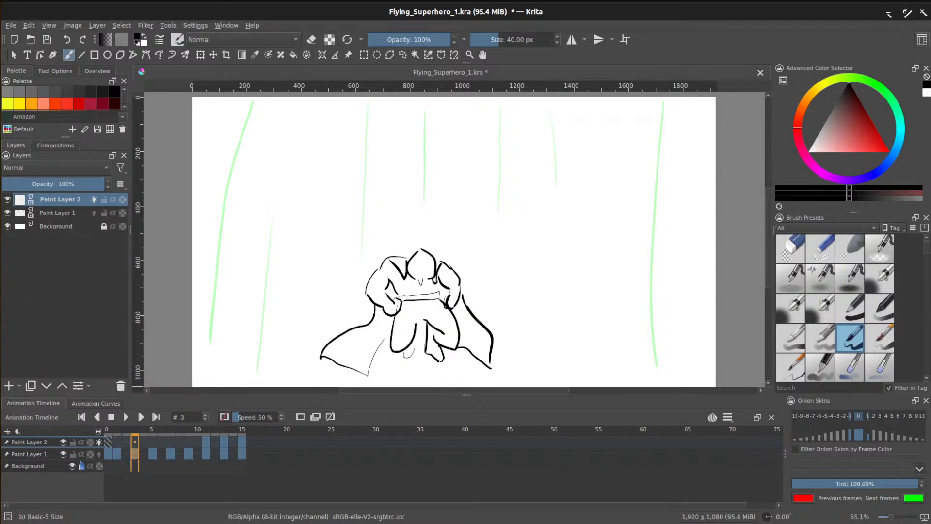
{"action": "left_click", "coordinate": [98, 453]}
{"action": "left_click", "coordinate": [129, 456]}
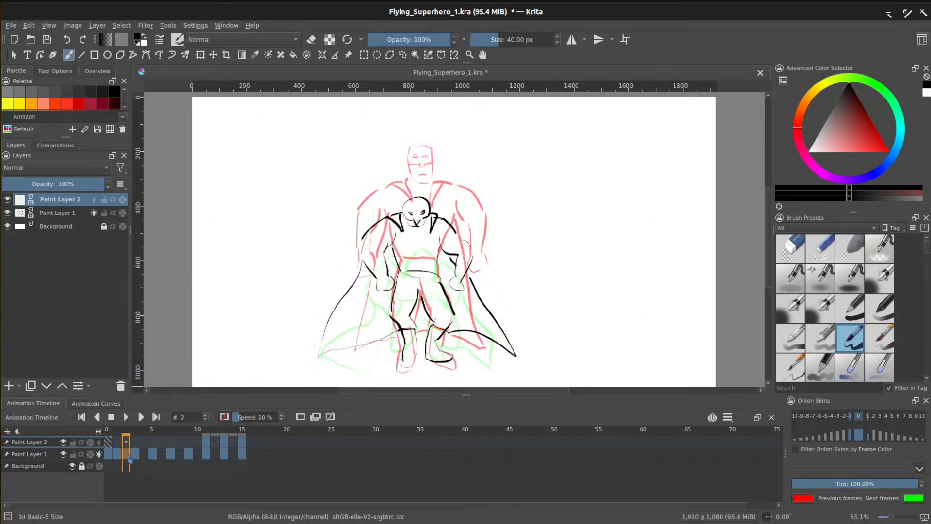
{"action": "key", "text": "ctrl+s"}
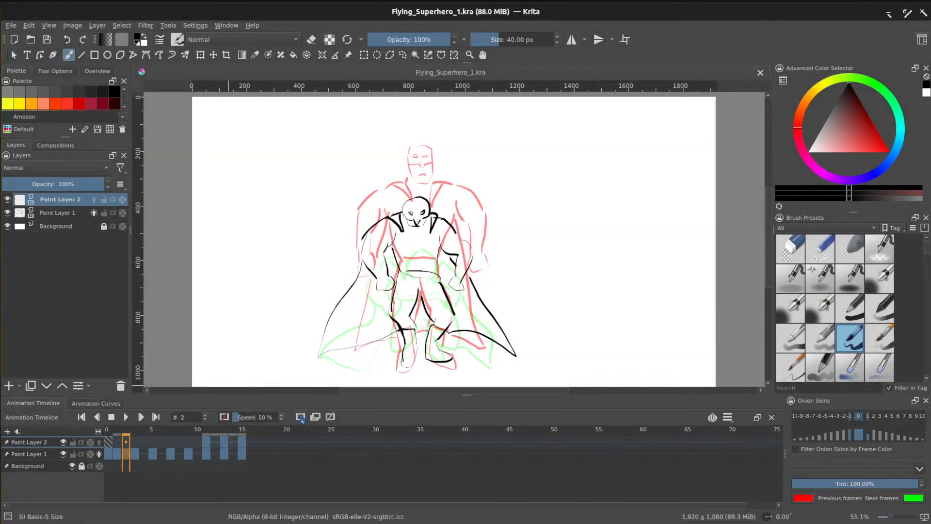
Step: Add a blank frame 2 to Paint Layer 1 between the bent-knee pose and the deep crouch
{"action": "key", "text": "Delete"}
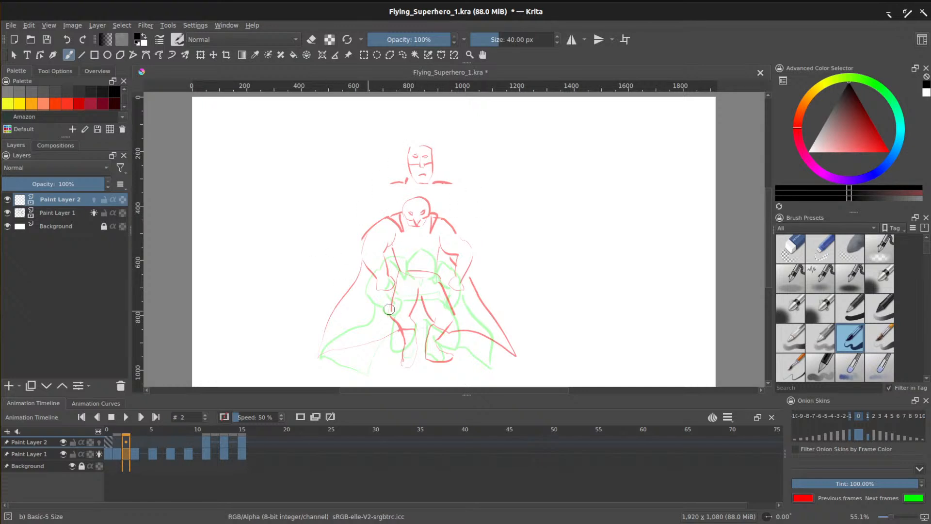
{"action": "left_click", "coordinate": [121, 454]}
{"action": "left_click", "coordinate": [135, 455]}
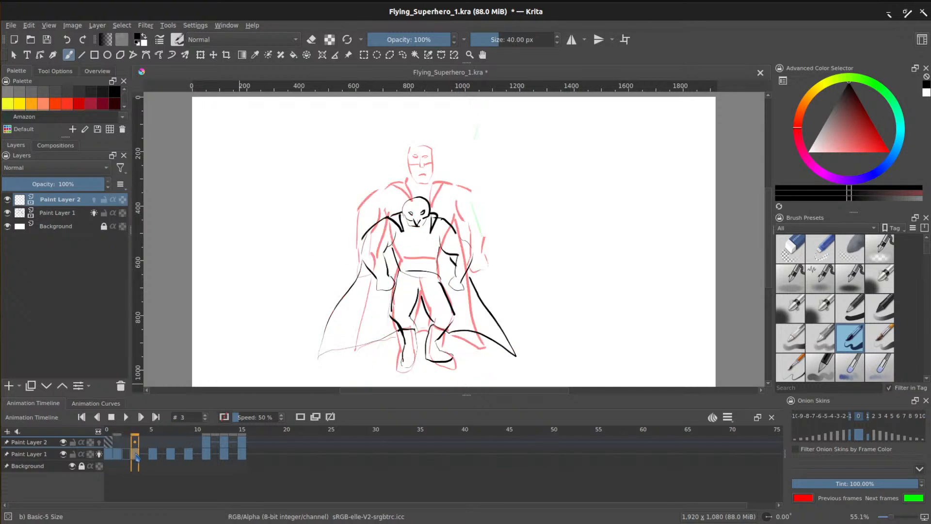
{"action": "left_click", "coordinate": [127, 455]}
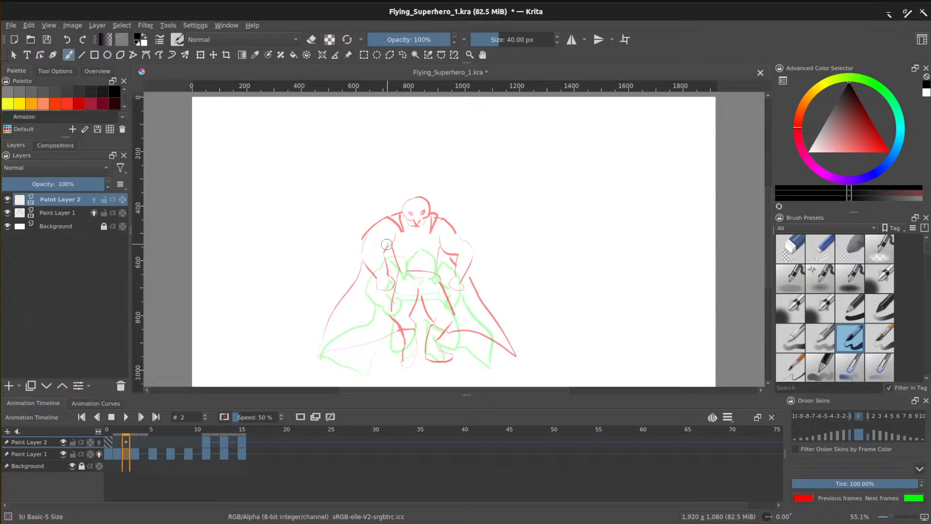
Step: Sketch the superhero's head outline on frame 2, placed between the head positions of the neighbouring onion-skin poses
{"action": "mouse_move", "coordinate": [411, 228]}
{"action": "left_mouse_down"}
{"action": "mouse_move", "coordinate": [413, 257]}
{"action": "mouse_move", "coordinate": [429, 229]}
{"action": "mouse_move", "coordinate": [426, 251]}
{"action": "mouse_move", "coordinate": [410, 252]}
{"action": "left_mouse_up"}
{"action": "key", "text": "ctrl+z"}
{"action": "key", "text": "ctrl+z"}
{"action": "key", "text": "ctrl+z"}
{"action": "mouse_move", "coordinate": [421, 264]}
{"action": "left_mouse_down"}
{"action": "mouse_move", "coordinate": [426, 226]}
{"action": "mouse_move", "coordinate": [433, 248]}
{"action": "left_mouse_up"}
{"action": "key", "text": "ctrl+z"}
{"action": "key", "text": "ctrl+z"}
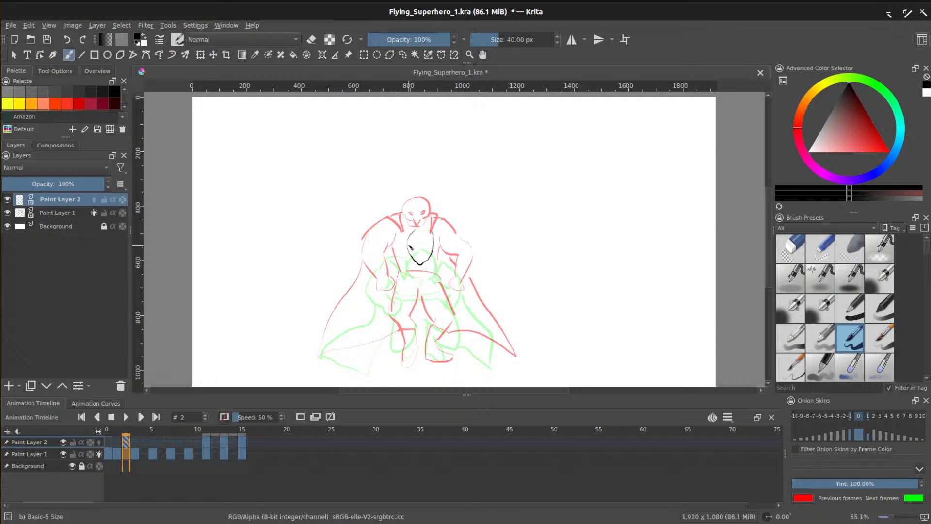
Step: Sketch the mask and facial features inside the head outline on frame 2
{"action": "left_click_drag", "start_coordinate": [421, 243], "coordinate": [421, 254]}
{"action": "left_click_drag", "start_coordinate": [414, 247], "coordinate": [427, 250]}
{"action": "left_click_drag", "start_coordinate": [425, 249], "coordinate": [417, 260]}
{"action": "key", "text": "ctrl+z"}
{"action": "left_click_drag", "start_coordinate": [425, 231], "coordinate": [430, 233]}
Step: Sketch the frame 2 shoulders and both arms reaching down to fists in front of the body
{"action": "left_click_drag", "start_coordinate": [410, 256], "coordinate": [391, 265]}
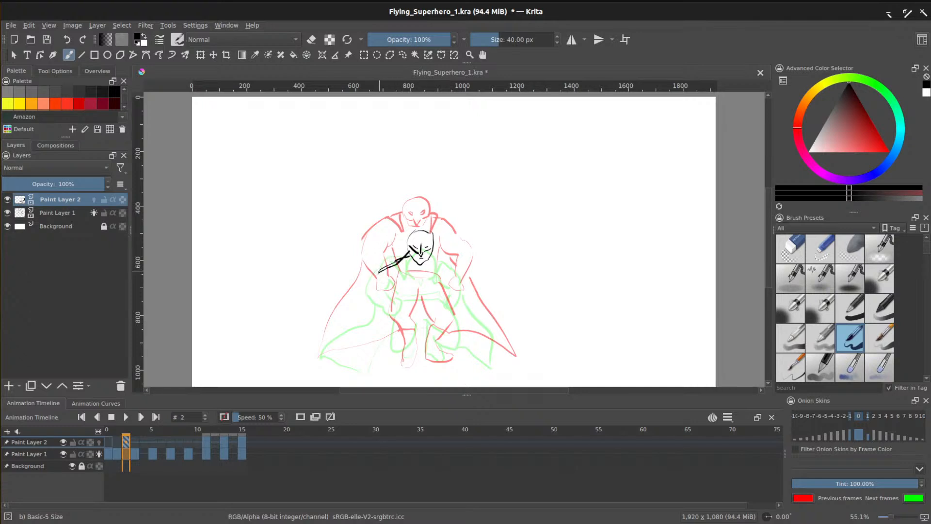
{"action": "left_click_drag", "start_coordinate": [379, 275], "coordinate": [402, 313]}
{"action": "left_click_drag", "start_coordinate": [399, 276], "coordinate": [401, 290]}
{"action": "mouse_move", "coordinate": [445, 269]}
{"action": "left_mouse_down"}
{"action": "mouse_move", "coordinate": [450, 295]}
{"action": "mouse_move", "coordinate": [439, 290]}
{"action": "mouse_move", "coordinate": [442, 310]}
{"action": "mouse_move", "coordinate": [425, 310]}
{"action": "mouse_move", "coordinate": [445, 308]}
{"action": "left_mouse_up"}
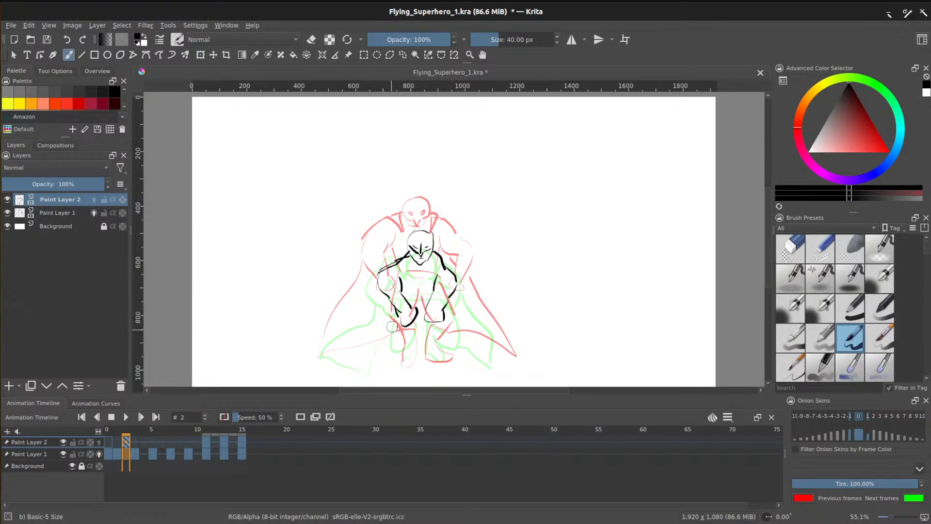
Step: Sketch the waist and crouching legs on frame 2, and a cape spreading out to the ground on both sides
{"action": "left_click_drag", "start_coordinate": [393, 329], "coordinate": [403, 355]}
{"action": "key", "text": "ctrl+z"}
{"action": "mouse_move", "coordinate": [394, 306]}
{"action": "left_mouse_down"}
{"action": "mouse_move", "coordinate": [403, 341]}
{"action": "mouse_move", "coordinate": [415, 321]}
{"action": "mouse_move", "coordinate": [408, 352]}
{"action": "mouse_move", "coordinate": [421, 320]}
{"action": "mouse_move", "coordinate": [456, 319]}
{"action": "left_mouse_up"}
{"action": "left_click_drag", "start_coordinate": [436, 348], "coordinate": [439, 358]}
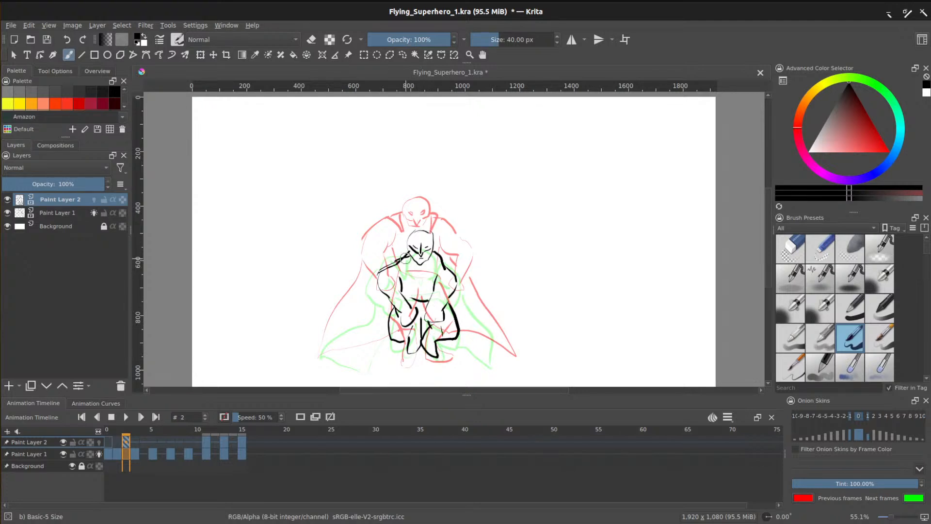
{"action": "mouse_move", "coordinate": [383, 293]}
{"action": "left_mouse_down"}
{"action": "mouse_move", "coordinate": [328, 361]}
{"action": "mouse_move", "coordinate": [372, 344]}
{"action": "mouse_move", "coordinate": [451, 339]}
{"action": "mouse_move", "coordinate": [516, 361]}
{"action": "mouse_move", "coordinate": [461, 289]}
{"action": "left_mouse_up"}
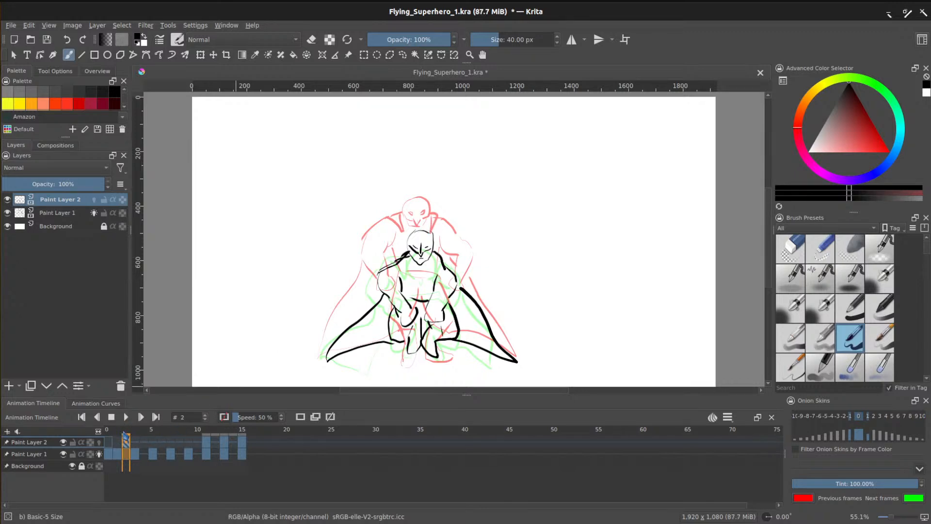
Step: Turn off onion skins for Paint Layer 1 and play back the animation with the crouch drawing on frame 2
{"action": "left_click", "coordinate": [99, 453]}
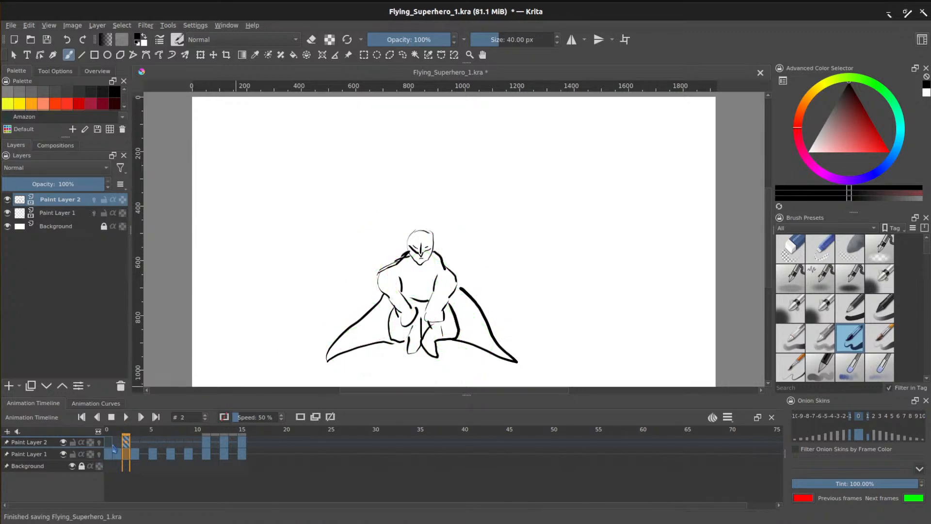
{"action": "left_click", "coordinate": [125, 418]}
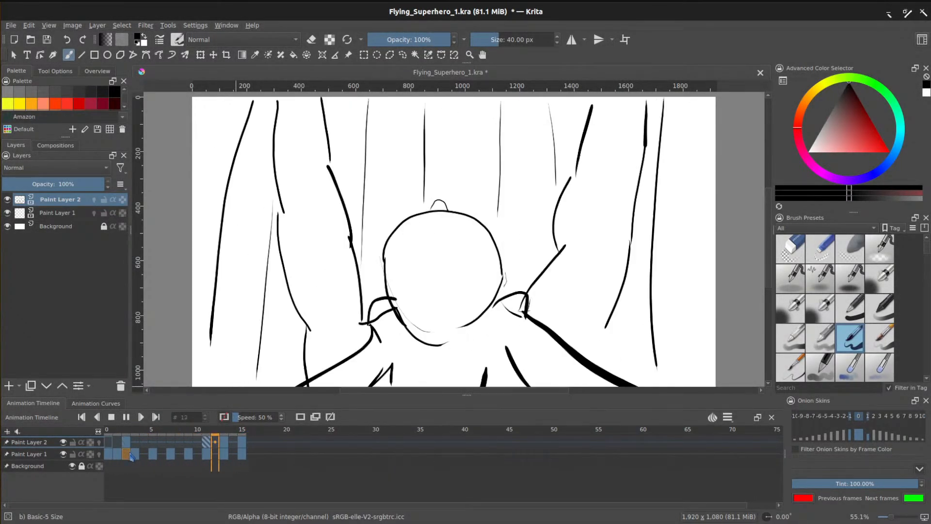
{"action": "left_click", "coordinate": [125, 441]}
Step: Move the frame 2 crouch drawing from Paint Layer 2 down to frame 2 of Paint Layer 1 and check the neighbouring frames
{"action": "left_click", "coordinate": [109, 442]}
{"action": "left_click", "coordinate": [127, 443]}
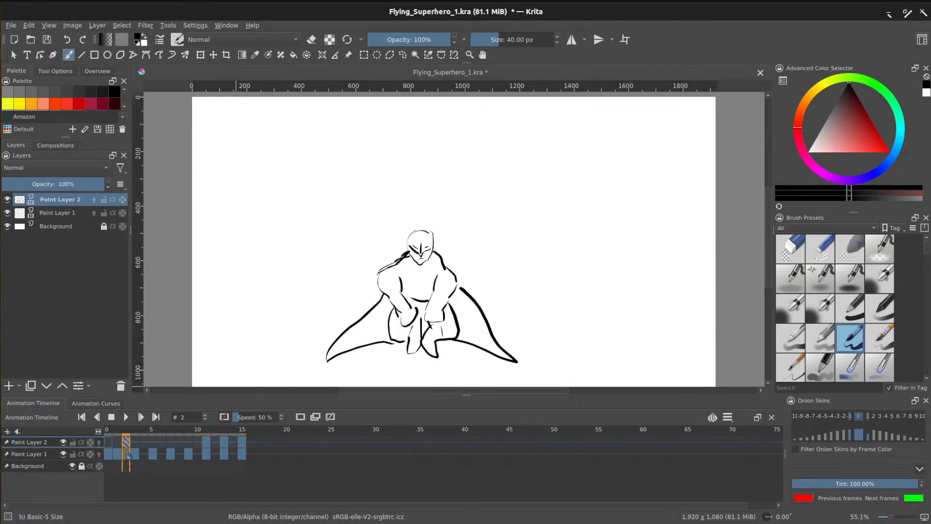
{"action": "left_click_drag", "start_coordinate": [126, 455], "coordinate": [127, 455]}
{"action": "left_click", "coordinate": [118, 441]}
{"action": "left_click", "coordinate": [134, 442]}
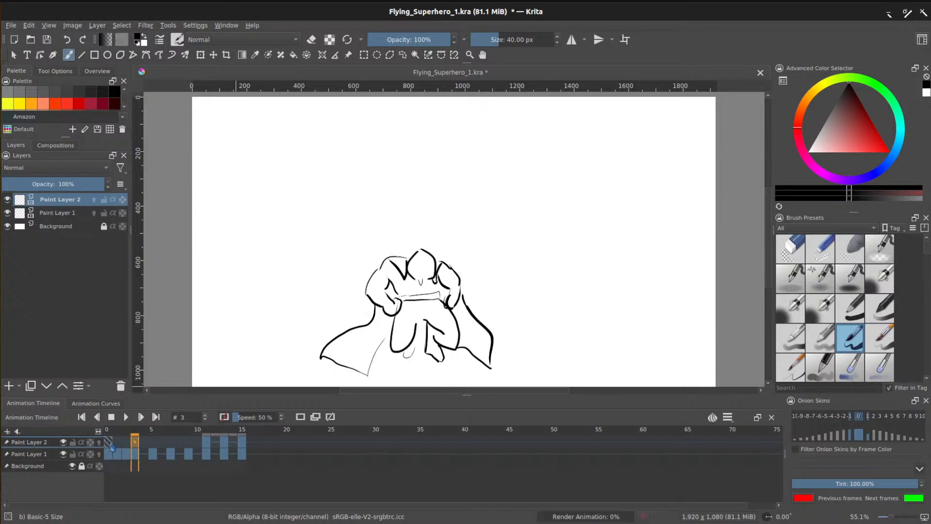
Step: Play back the animation from frame 0 and stop it
{"action": "left_click", "coordinate": [110, 444]}
{"action": "left_click", "coordinate": [126, 418]}
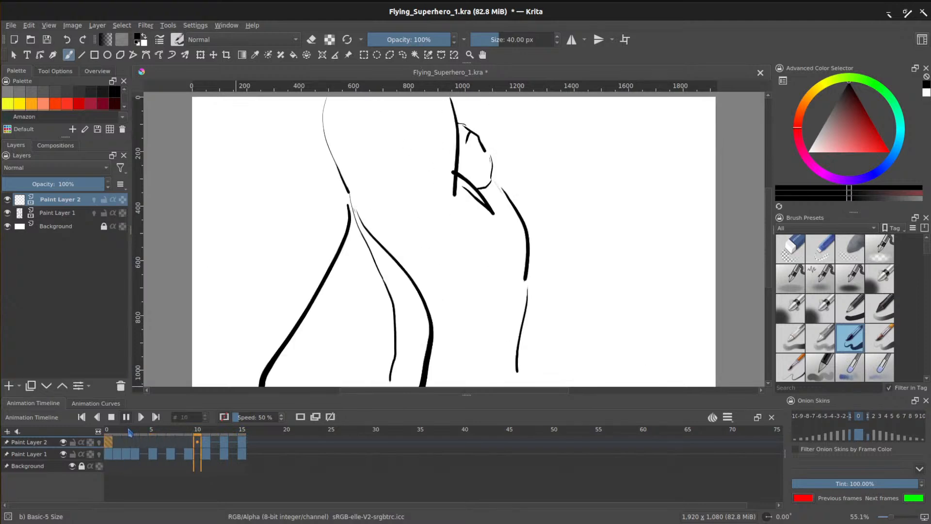
{"action": "left_click", "coordinate": [111, 416]}
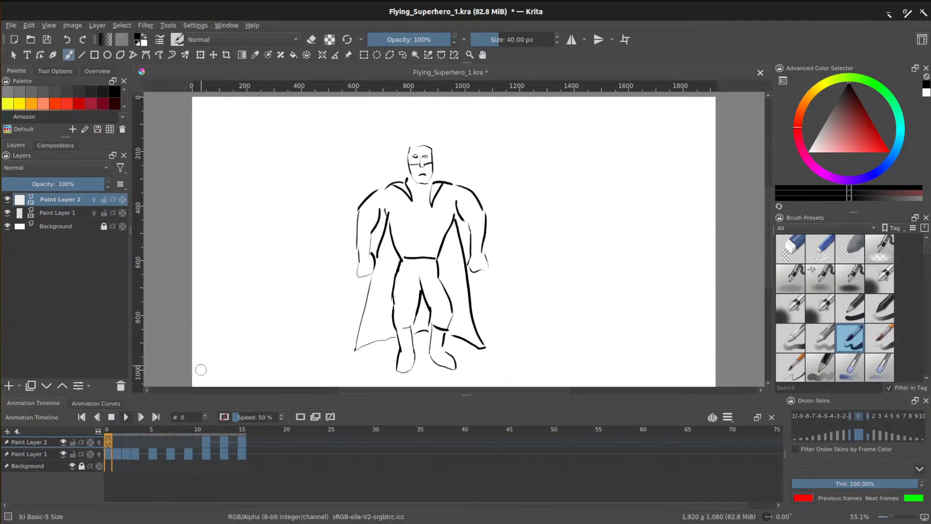
Step: Step back and forth between frames 2 and 5 to examine the transition from the crouch to the launch pose
{"action": "left_click", "coordinate": [129, 443]}
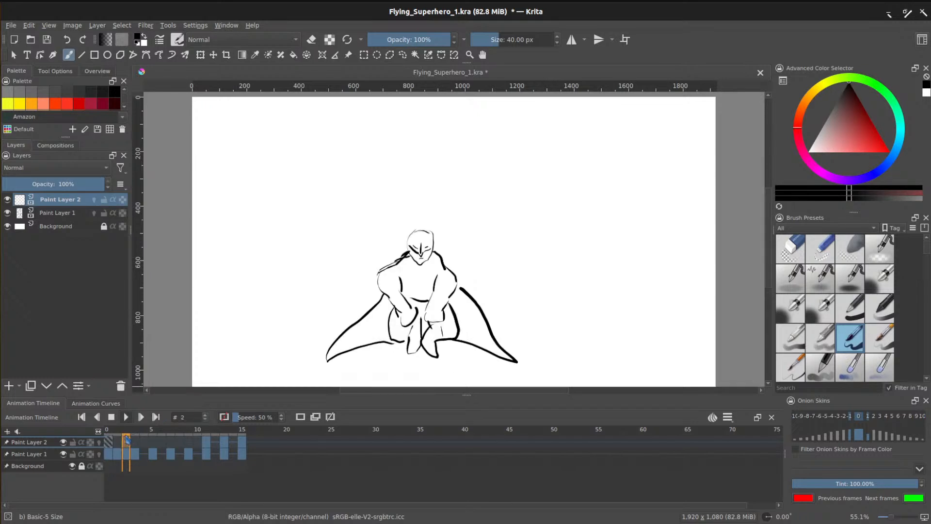
{"action": "key", "text": "period"}
{"action": "key", "text": "comma"}
{"action": "key", "text": "period"}
{"action": "key", "text": "comma"}
{"action": "key", "text": "comma"}
{"action": "key", "text": "period"}
{"action": "key", "text": "period"}
{"action": "key", "text": "period"}
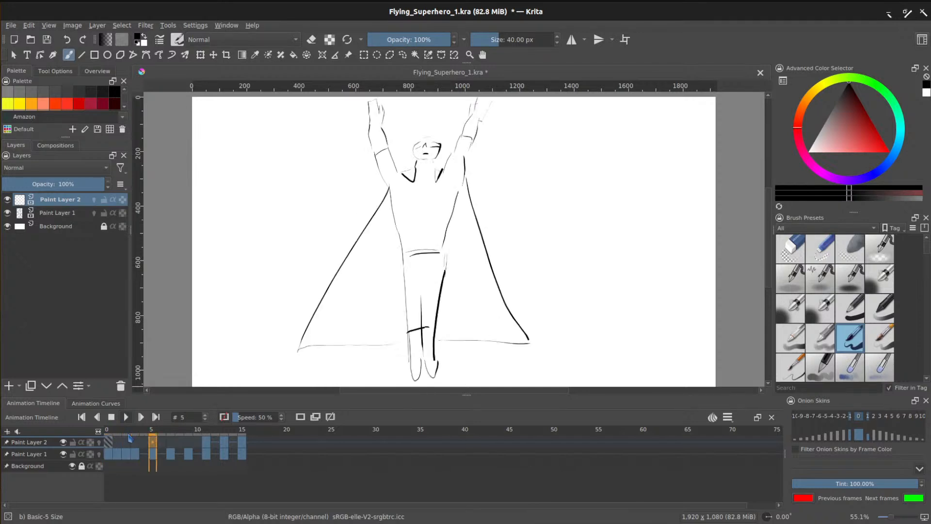
{"action": "key", "text": "comma"}
{"action": "key", "text": "period"}
Step: Add a blank frame 4 to Paint Layer 1 and turn on that layer's onion skins
{"action": "key", "text": "comma"}
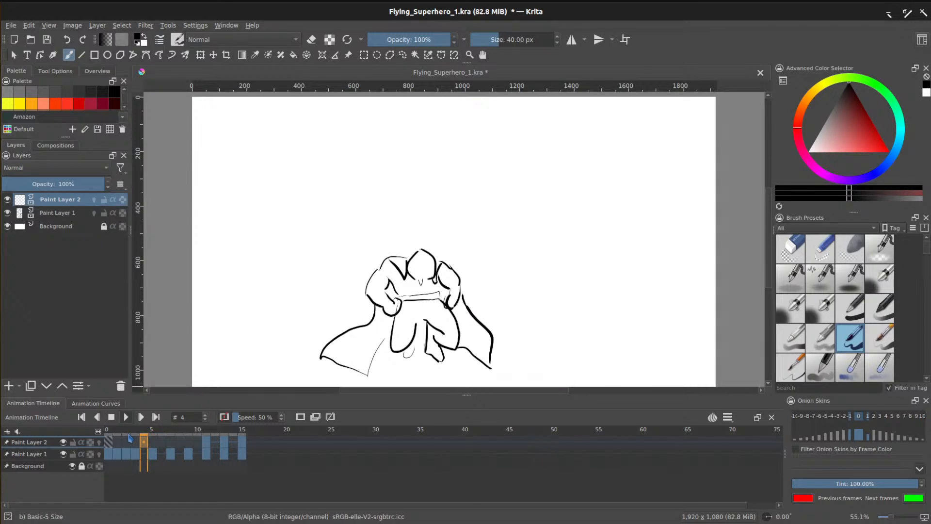
{"action": "left_click", "coordinate": [301, 418]}
{"action": "left_click", "coordinate": [100, 454]}
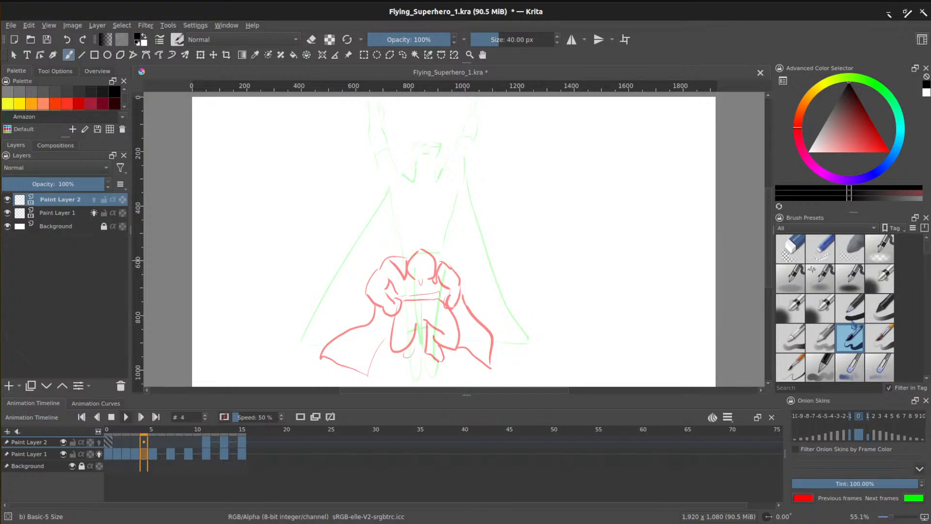
Step: Choose the Airbrush pressure brush at 57.93 px and test soft torso strokes above the crouching figure on frame 4 of Paint Layer 2
{"action": "left_click", "coordinate": [858, 290]}
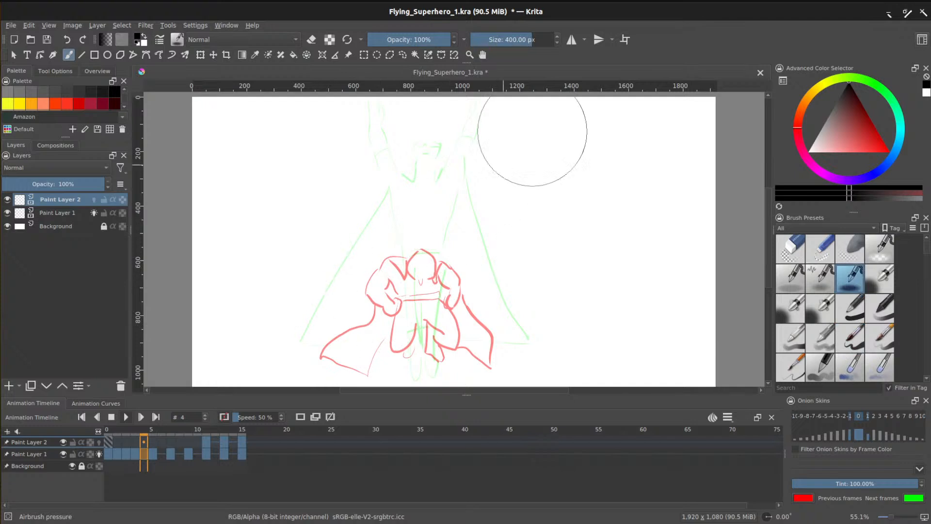
{"action": "left_click_drag", "start_coordinate": [525, 39], "coordinate": [505, 39]}
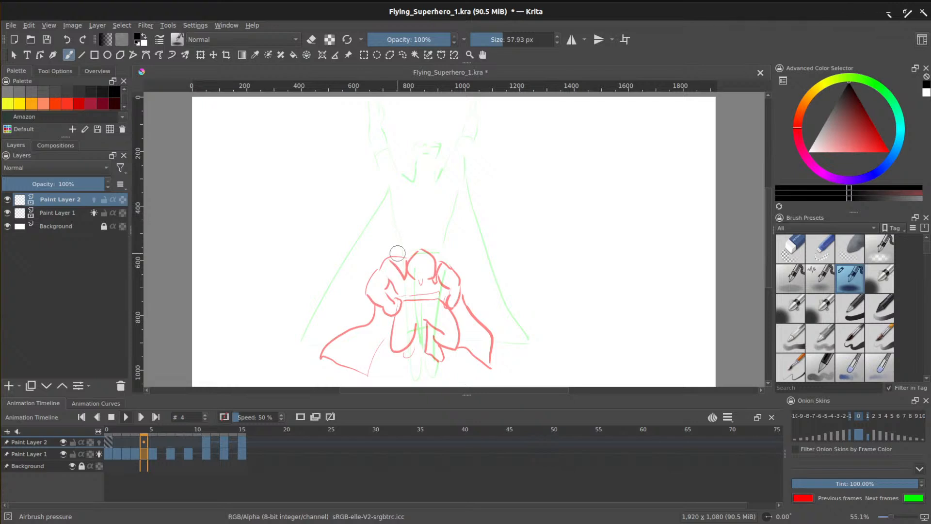
{"action": "mouse_move", "coordinate": [398, 262]}
{"action": "left_mouse_down"}
{"action": "mouse_move", "coordinate": [388, 222]}
{"action": "mouse_move", "coordinate": [402, 262]}
{"action": "left_mouse_up"}
{"action": "key", "text": "ctrl+z"}
{"action": "left_click_drag", "start_coordinate": [390, 221], "coordinate": [402, 265]}
{"action": "key", "text": "ctrl+z"}
{"action": "key", "text": "ctrl+z"}
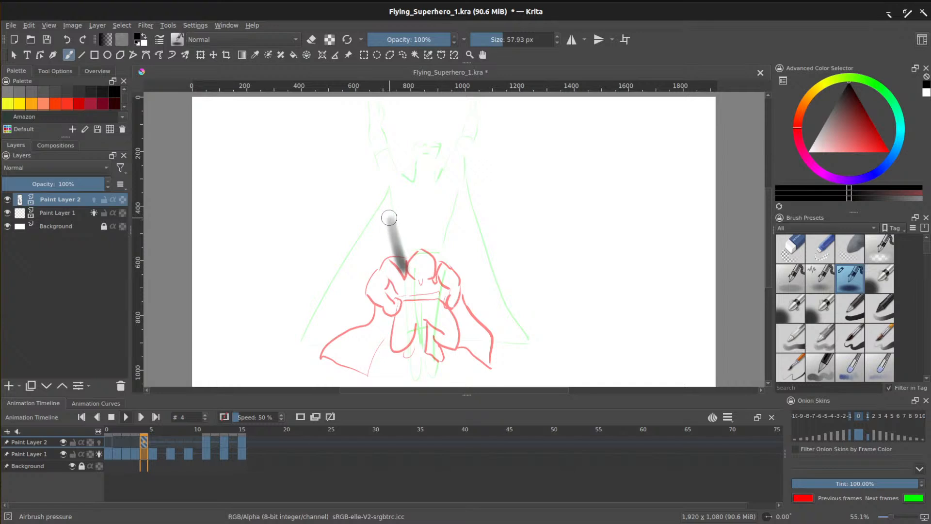
Step: Try to rough in both bent arms and the torso sides on frame 4 with thick airbrush strokes
{"action": "mouse_move", "coordinate": [389, 215]}
{"action": "left_mouse_down"}
{"action": "mouse_move", "coordinate": [358, 215]}
{"action": "mouse_move", "coordinate": [386, 209]}
{"action": "mouse_move", "coordinate": [387, 223]}
{"action": "mouse_move", "coordinate": [370, 222]}
{"action": "mouse_move", "coordinate": [356, 212]}
{"action": "mouse_move", "coordinate": [358, 235]}
{"action": "mouse_move", "coordinate": [384, 209]}
{"action": "left_mouse_up"}
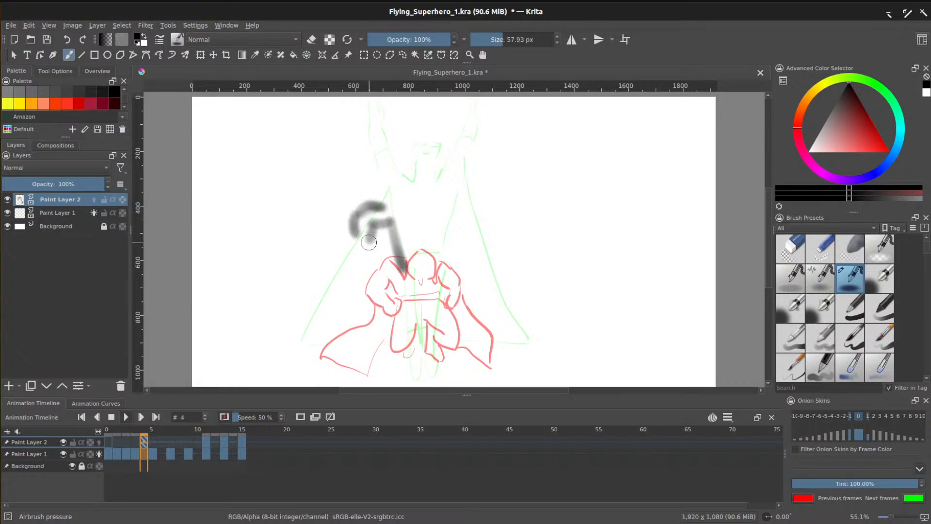
{"action": "left_click_drag", "start_coordinate": [354, 242], "coordinate": [378, 248]}
{"action": "mouse_move", "coordinate": [438, 265]}
{"action": "left_mouse_down"}
{"action": "mouse_move", "coordinate": [435, 219]}
{"action": "mouse_move", "coordinate": [449, 224]}
{"action": "mouse_move", "coordinate": [437, 206]}
{"action": "mouse_move", "coordinate": [468, 214]}
{"action": "left_mouse_up"}
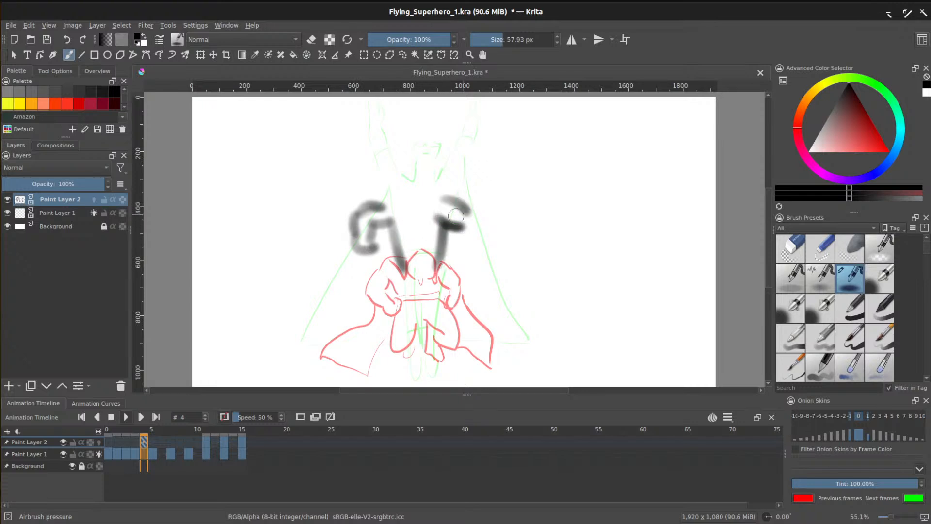
{"action": "mouse_move", "coordinate": [385, 215]}
{"action": "left_mouse_down"}
{"action": "mouse_move", "coordinate": [371, 236]}
{"action": "mouse_move", "coordinate": [352, 218]}
{"action": "mouse_move", "coordinate": [356, 243]}
{"action": "left_mouse_up"}
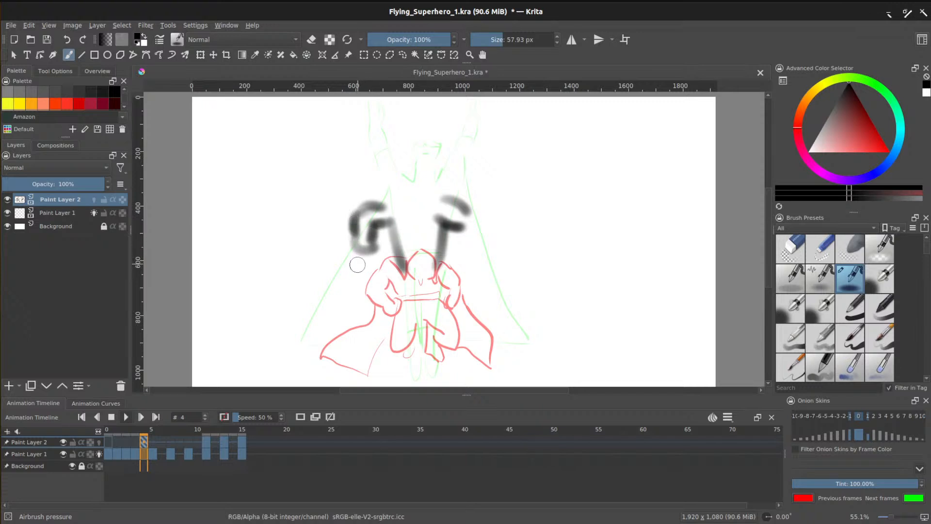
{"action": "key", "text": "ctrl+z"}
{"action": "key", "text": "ctrl+z"}
{"action": "key", "text": "ctrl+z"}
{"action": "key", "text": "ctrl+z"}
{"action": "key", "text": "ctrl+z"}
{"action": "key", "text": "ctrl+z"}
{"action": "key", "text": "ctrl+z"}
{"action": "key", "text": "ctrl+z"}
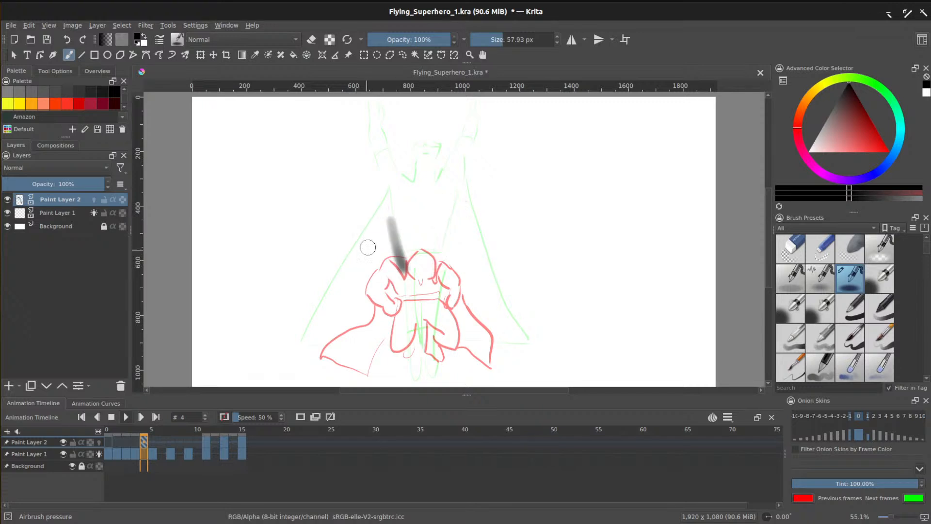
Step: Set the brush size to 19.23 px and sketch the torso sides and both bent arms of the in-between pose on frame 4
{"action": "left_click_drag", "start_coordinate": [498, 40], "coordinate": [486, 43]}
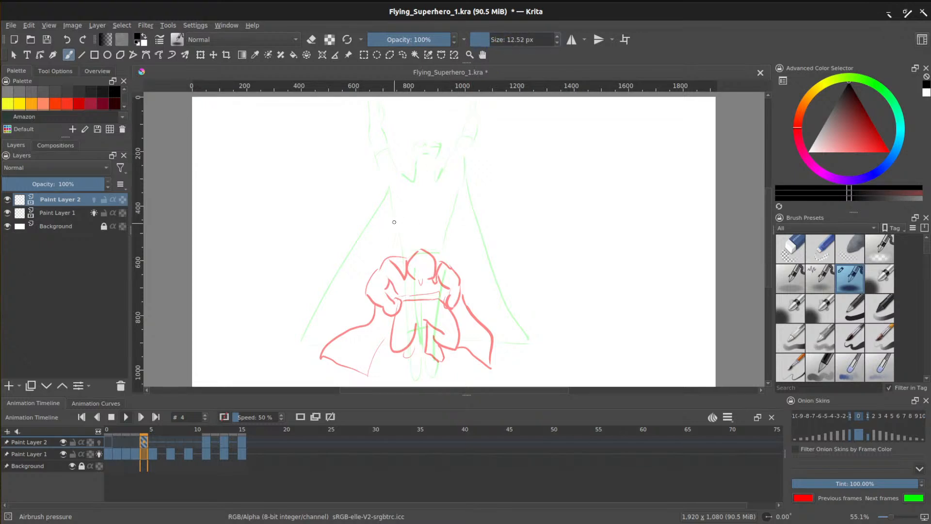
{"action": "left_click_drag", "start_coordinate": [487, 41], "coordinate": [493, 40]}
{"action": "key", "text": "ctrl+z"}
{"action": "left_click_drag", "start_coordinate": [383, 225], "coordinate": [396, 266]}
{"action": "mouse_move", "coordinate": [383, 223]}
{"action": "left_mouse_down"}
{"action": "mouse_move", "coordinate": [368, 205]}
{"action": "mouse_move", "coordinate": [356, 218]}
{"action": "mouse_move", "coordinate": [352, 241]}
{"action": "left_mouse_up"}
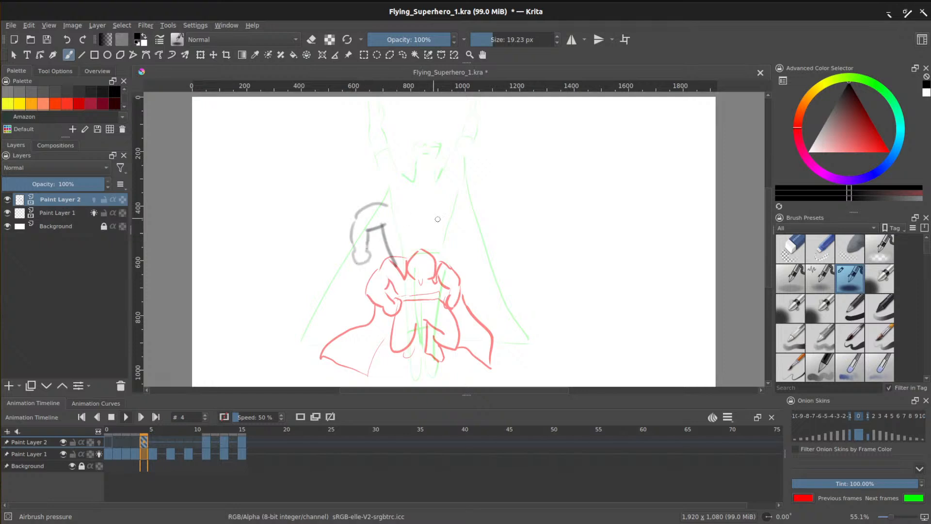
{"action": "left_click_drag", "start_coordinate": [444, 228], "coordinate": [433, 266]}
{"action": "mouse_move", "coordinate": [445, 226]}
{"action": "left_mouse_down"}
{"action": "mouse_move", "coordinate": [449, 208]}
{"action": "mouse_move", "coordinate": [469, 221]}
{"action": "mouse_move", "coordinate": [461, 238]}
{"action": "mouse_move", "coordinate": [473, 222]}
{"action": "mouse_move", "coordinate": [474, 249]}
{"action": "left_mouse_up"}
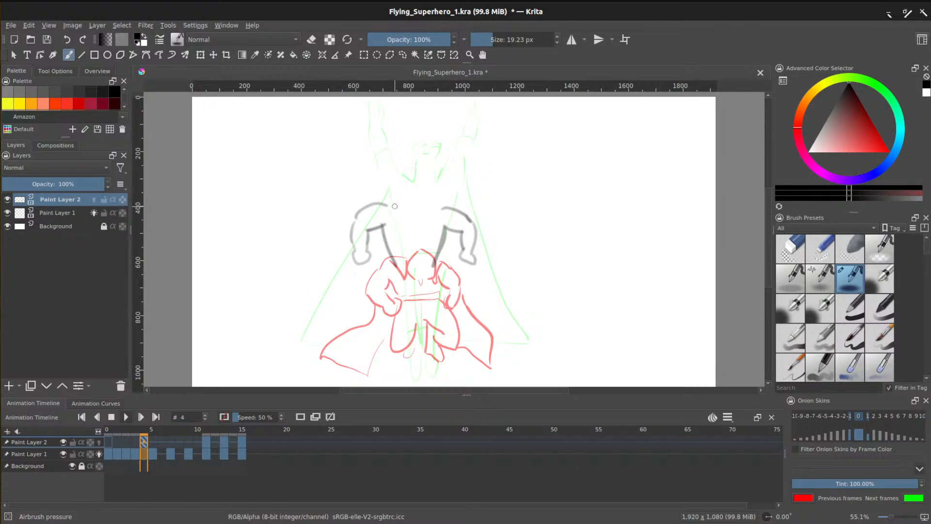
Step: Sketch the head, facial features and shoulder line between the two arms on frame 4
{"action": "mouse_move", "coordinate": [391, 206]}
{"action": "left_mouse_down"}
{"action": "mouse_move", "coordinate": [440, 209]}
{"action": "mouse_move", "coordinate": [416, 193]}
{"action": "mouse_move", "coordinate": [420, 189]}
{"action": "left_mouse_up"}
{"action": "key", "text": "ctrl+z"}
{"action": "left_click_drag", "start_coordinate": [413, 188], "coordinate": [423, 207]}
{"action": "key", "text": "ctrl+z"}
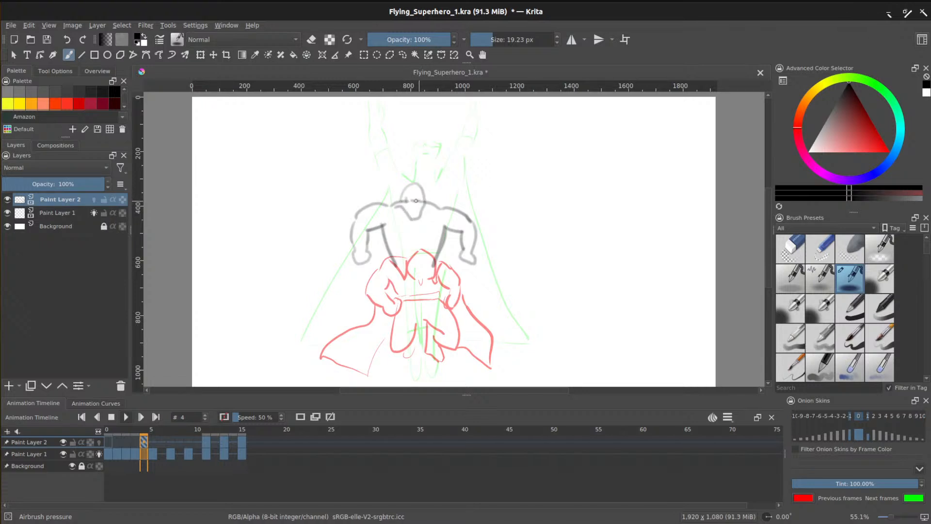
{"action": "left_click_drag", "start_coordinate": [419, 196], "coordinate": [418, 205]}
Step: Sketch the waist, legs, boots, collar and wide flaring cape to complete the frame 4 in-between pose
{"action": "mouse_move", "coordinate": [434, 264]}
{"action": "left_mouse_down"}
{"action": "mouse_move", "coordinate": [380, 298]}
{"action": "mouse_move", "coordinate": [407, 298]}
{"action": "mouse_move", "coordinate": [384, 307]}
{"action": "mouse_move", "coordinate": [403, 338]}
{"action": "mouse_move", "coordinate": [395, 357]}
{"action": "mouse_move", "coordinate": [410, 360]}
{"action": "mouse_move", "coordinate": [416, 335]}
{"action": "mouse_move", "coordinate": [407, 322]}
{"action": "mouse_move", "coordinate": [434, 278]}
{"action": "mouse_move", "coordinate": [438, 321]}
{"action": "left_mouse_up"}
{"action": "mouse_move", "coordinate": [423, 286]}
{"action": "left_mouse_down"}
{"action": "mouse_move", "coordinate": [430, 314]}
{"action": "mouse_move", "coordinate": [445, 314]}
{"action": "mouse_move", "coordinate": [424, 327]}
{"action": "mouse_move", "coordinate": [444, 355]}
{"action": "mouse_move", "coordinate": [434, 323]}
{"action": "left_mouse_up"}
{"action": "left_click_drag", "start_coordinate": [391, 207], "coordinate": [434, 209]}
{"action": "mouse_move", "coordinate": [383, 226]}
{"action": "left_mouse_down"}
{"action": "mouse_move", "coordinate": [291, 322]}
{"action": "mouse_move", "coordinate": [431, 311]}
{"action": "mouse_move", "coordinate": [543, 342]}
{"action": "mouse_move", "coordinate": [485, 260]}
{"action": "left_mouse_up"}
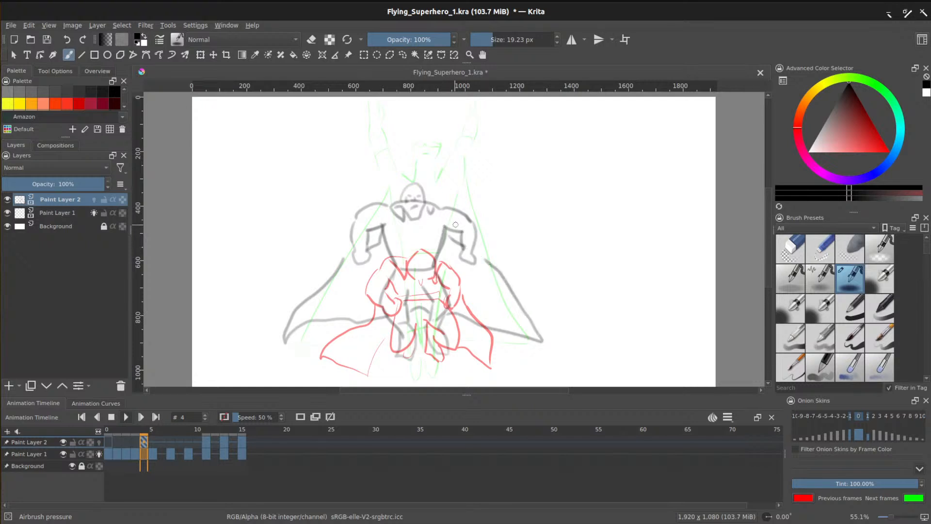
Step: Hide Paint Layer 1's onion skins and apply a slight Gaussian Blur to the frame 4 sketch on Paint Layer 2
{"action": "left_click", "coordinate": [99, 455]}
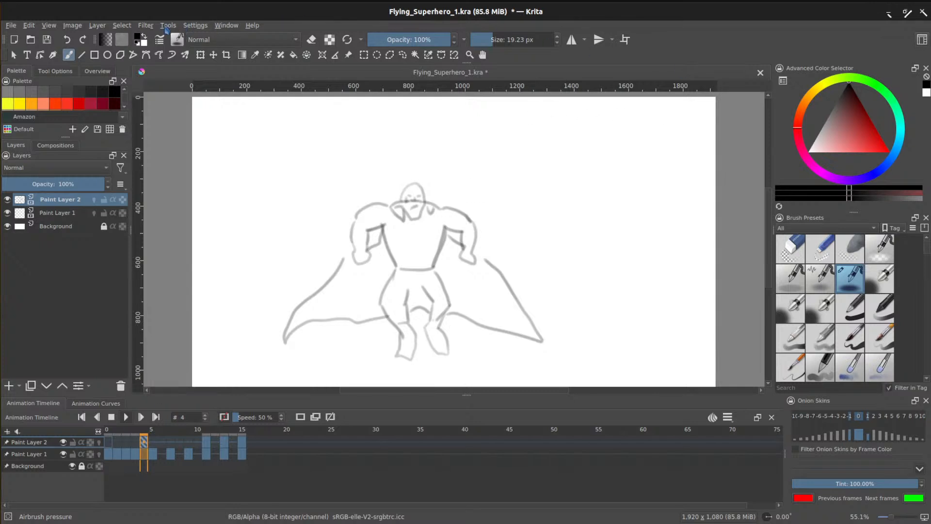
{"action": "left_click", "coordinate": [145, 25]}
{"action": "mouse_move", "coordinate": [180, 85]}
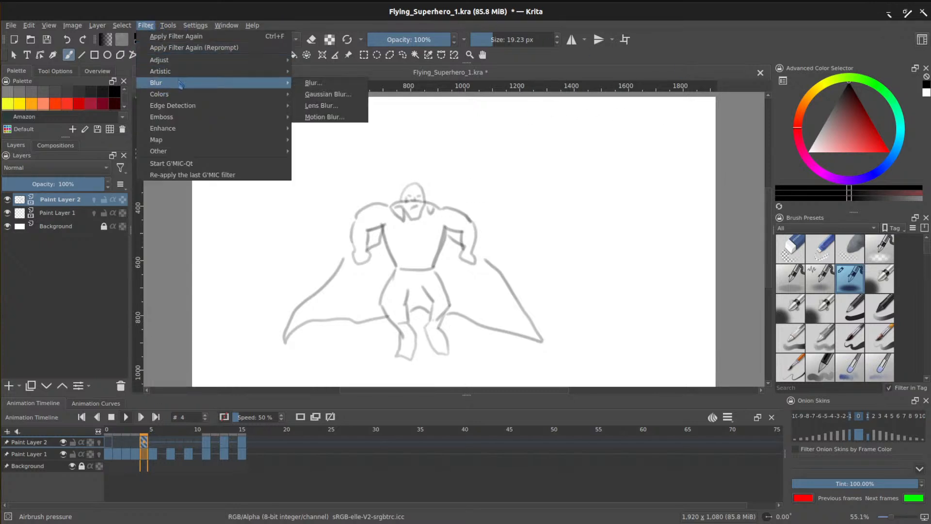
{"action": "left_click", "coordinate": [315, 95]}
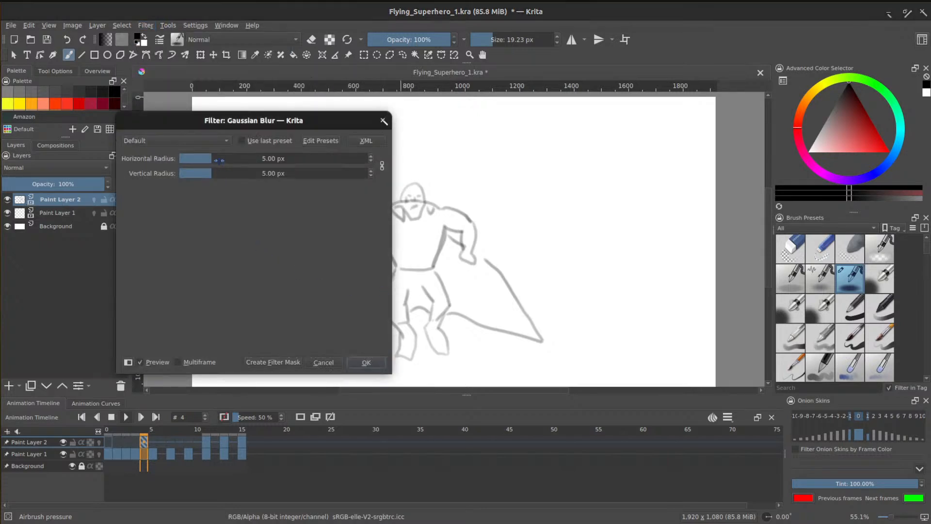
{"action": "left_click_drag", "start_coordinate": [219, 161], "coordinate": [230, 158]}
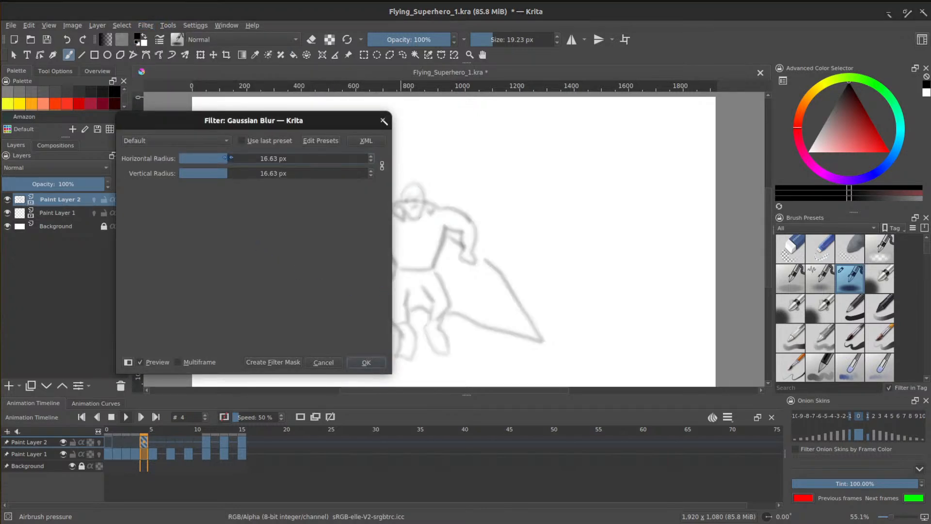
{"action": "left_click_drag", "start_coordinate": [229, 156], "coordinate": [222, 158]}
{"action": "left_click", "coordinate": [362, 363]}
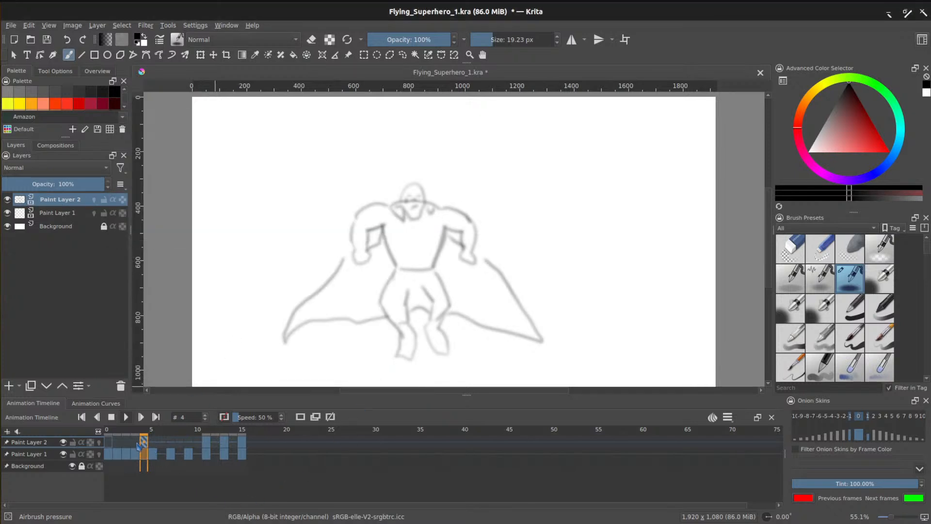
Step: Move the blurred frame 4 drawing from Paint Layer 2 down to frame 4 of Paint Layer 1 and check the neighbouring frames
{"action": "left_click", "coordinate": [137, 442]}
{"action": "left_click", "coordinate": [144, 441]}
{"action": "left_click", "coordinate": [152, 442]}
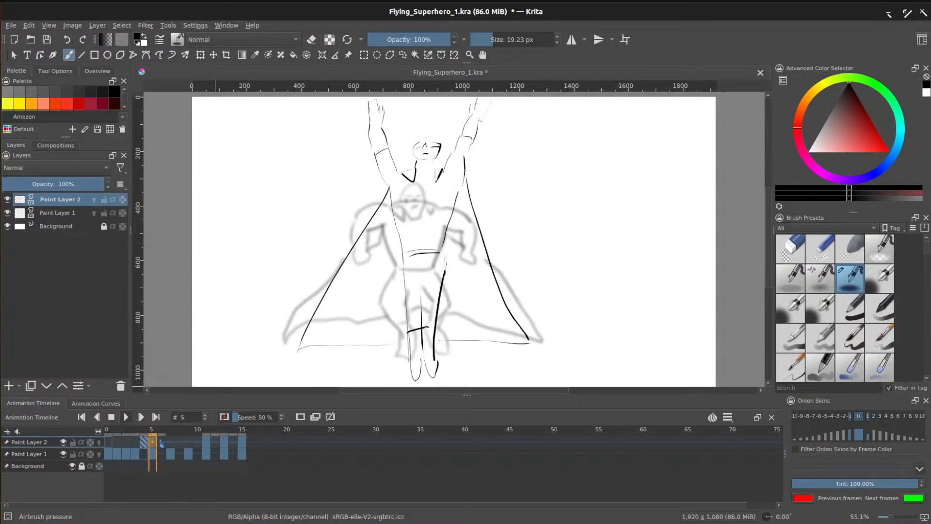
{"action": "left_click", "coordinate": [143, 441]}
{"action": "left_click_drag", "start_coordinate": [145, 442], "coordinate": [145, 454]}
{"action": "left_click", "coordinate": [135, 442]}
{"action": "left_click", "coordinate": [143, 442]}
{"action": "left_click", "coordinate": [138, 442]}
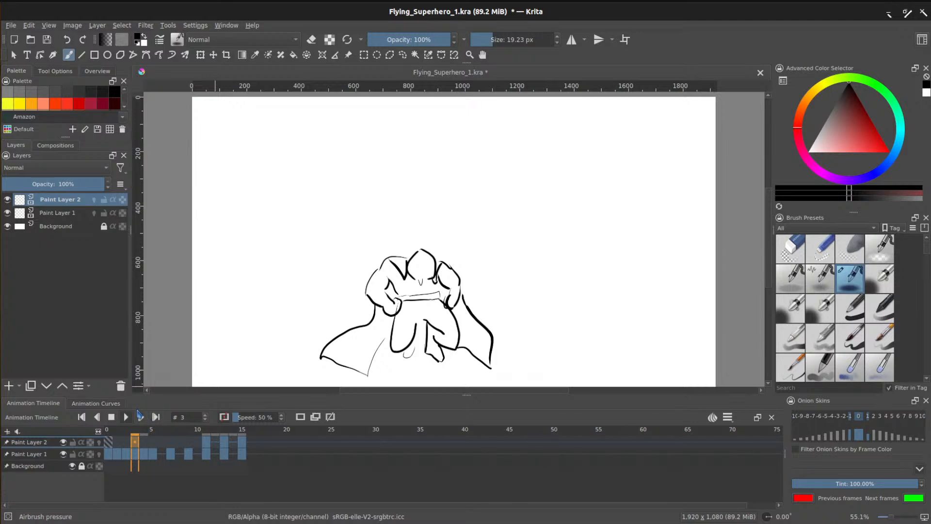
Step: Save the animation file, play it back from frame 0 and stop it
{"action": "key", "text": "ctrl+s"}
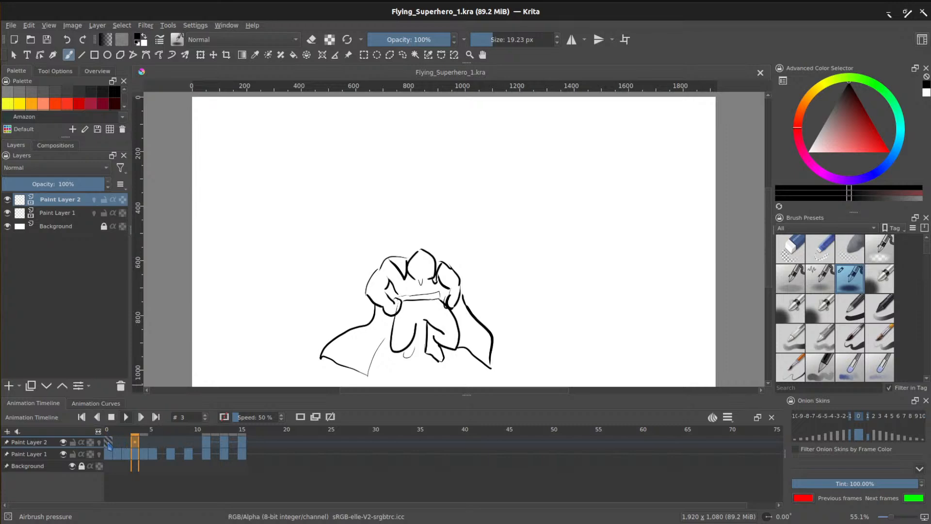
{"action": "left_click", "coordinate": [108, 442]}
{"action": "left_click", "coordinate": [125, 416]}
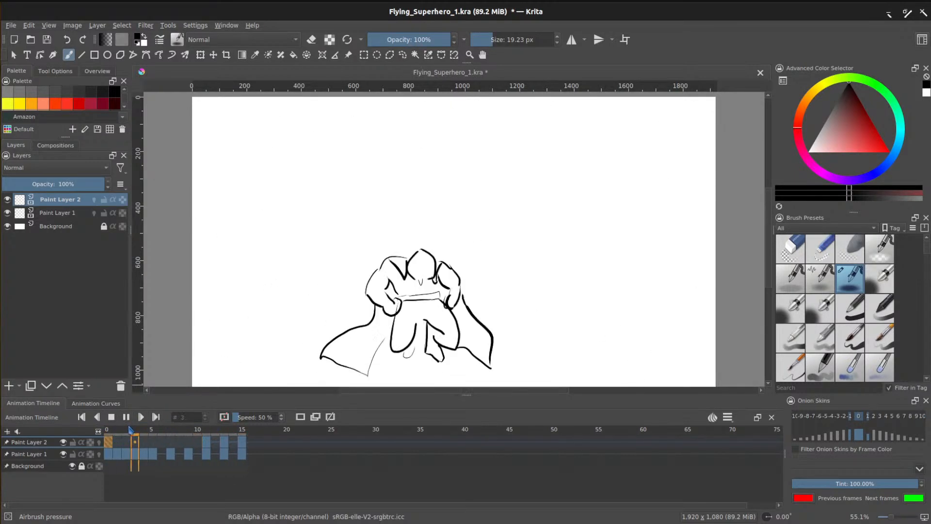
{"action": "left_click", "coordinate": [111, 417]}
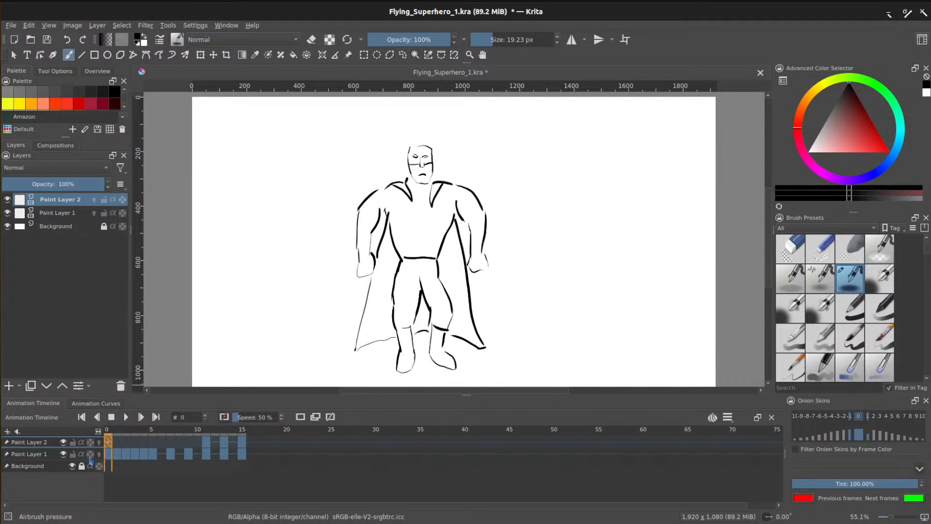
{"action": "left_click", "coordinate": [171, 455]}
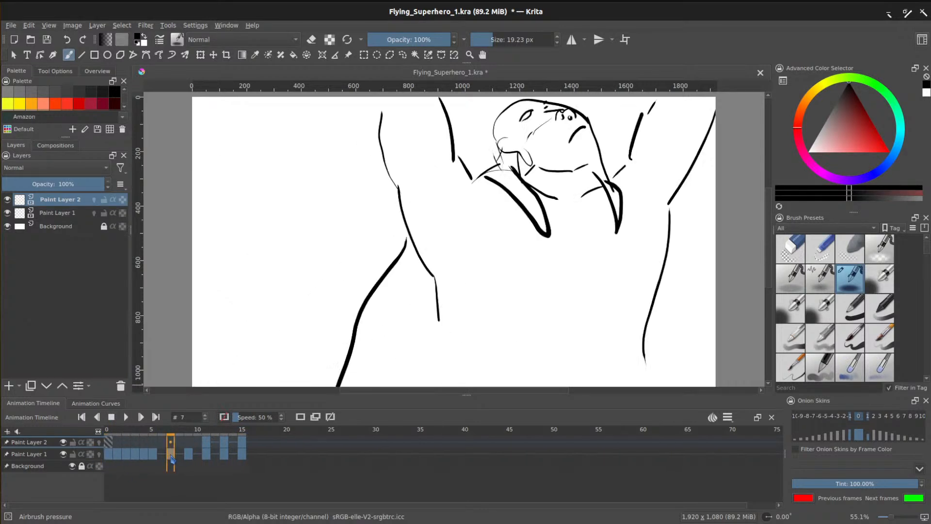
{"action": "left_click", "coordinate": [154, 456]}
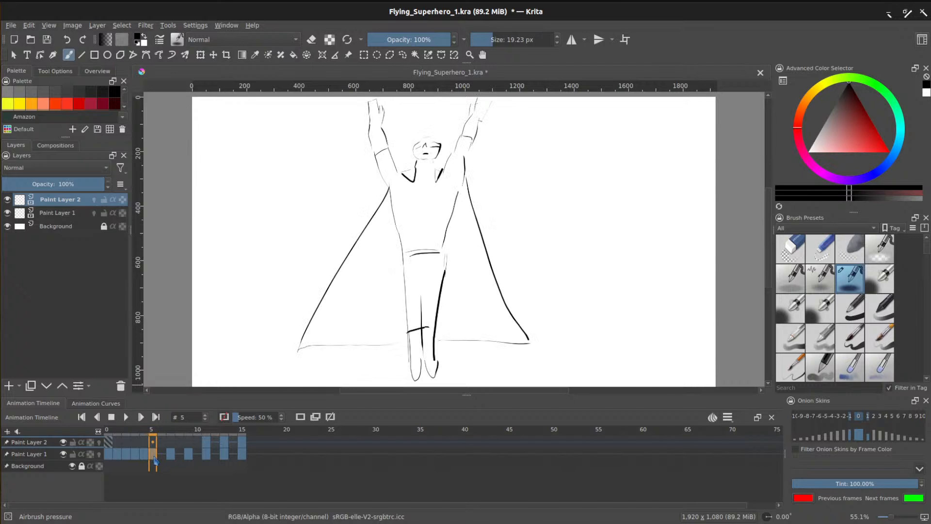
{"action": "left_click", "coordinate": [145, 25]}
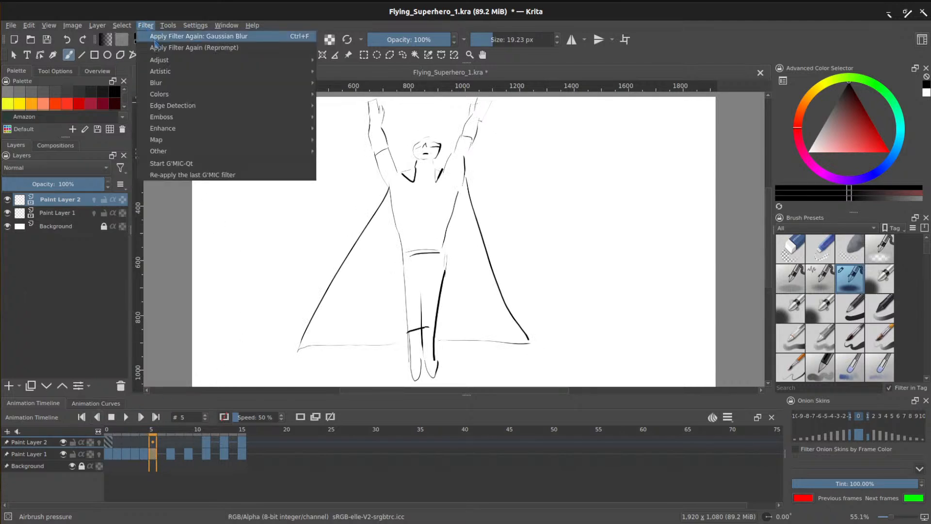
{"action": "mouse_move", "coordinate": [171, 85]}
{"action": "left_click", "coordinate": [350, 95]}
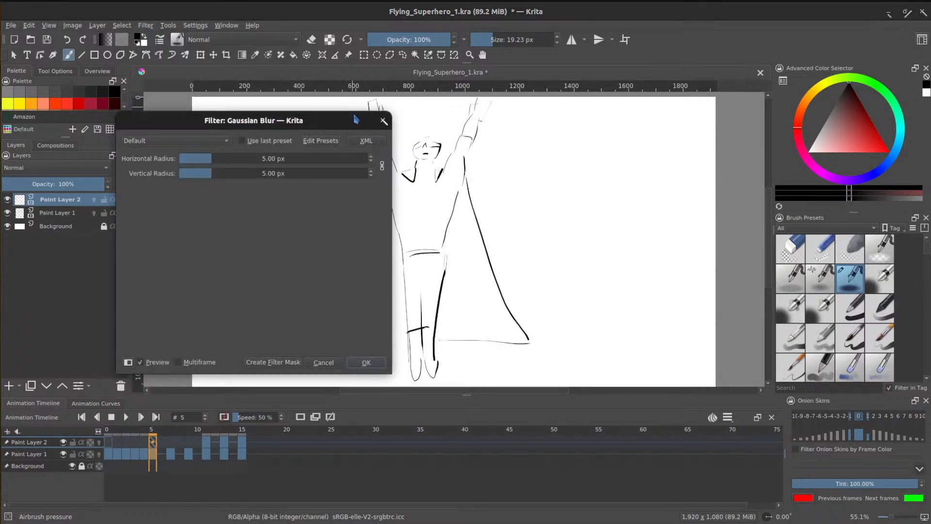
{"action": "left_click", "coordinate": [228, 158]}
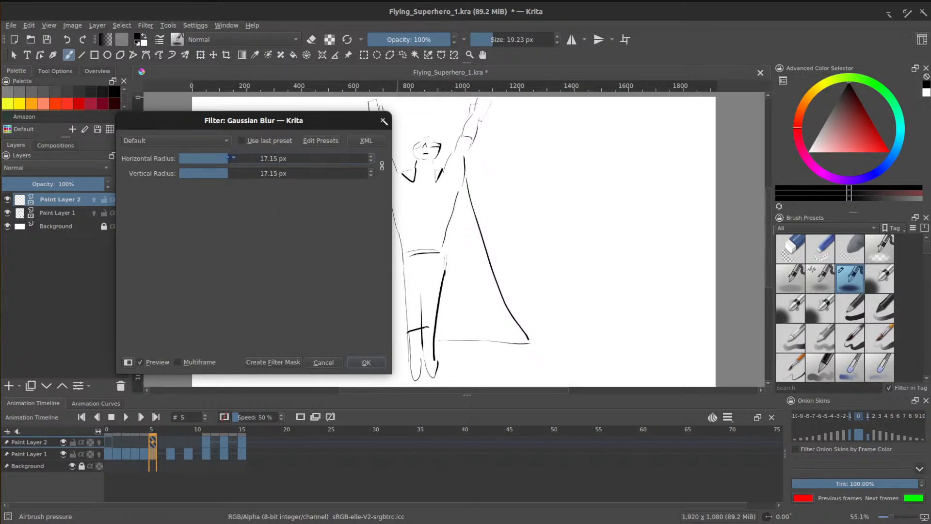
{"action": "left_click", "coordinate": [334, 365]}
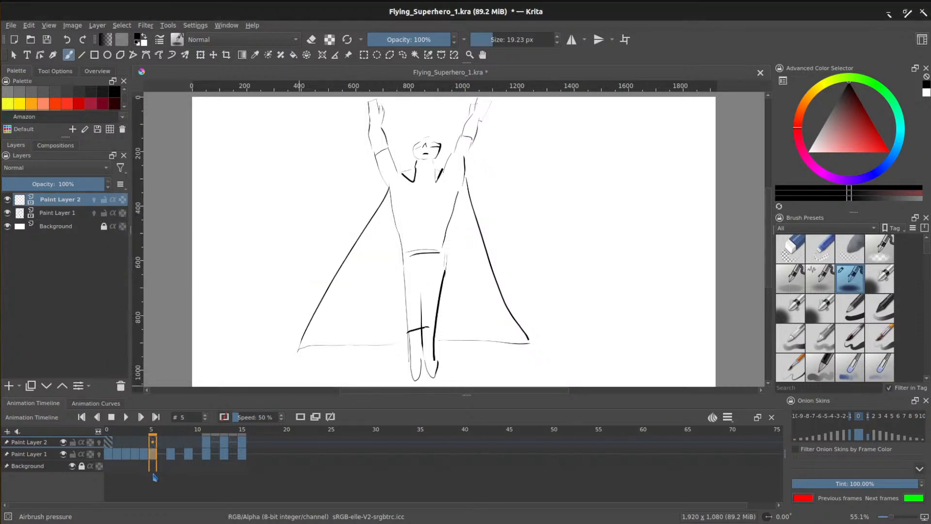
Step: Try a Gaussian Blur on the frame 5 launch pose of Paint Layer 1, then undo it
{"action": "left_click", "coordinate": [11, 464]}
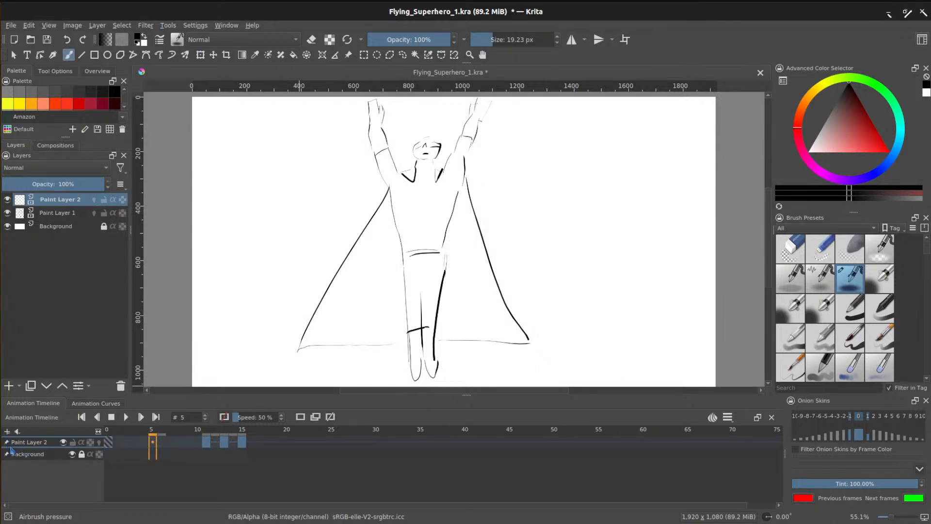
{"action": "left_click", "coordinate": [61, 213]}
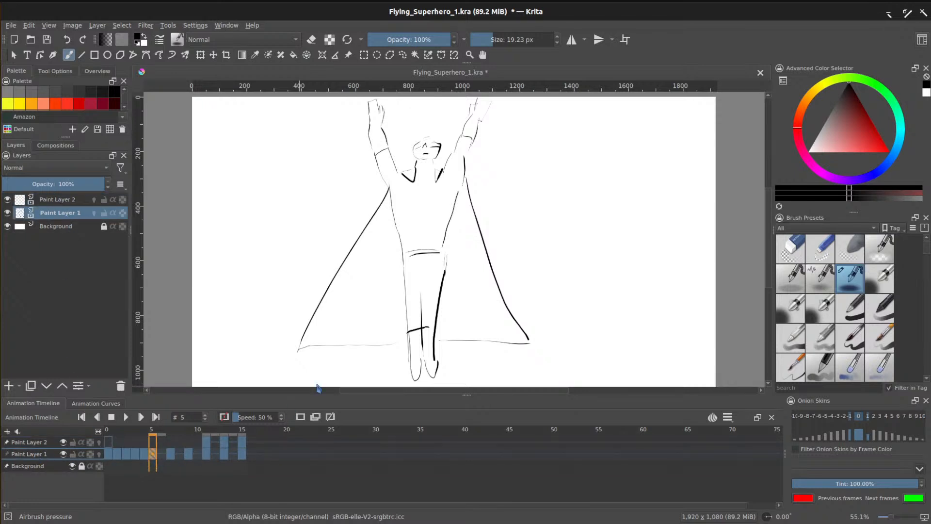
{"action": "left_click", "coordinate": [146, 26]}
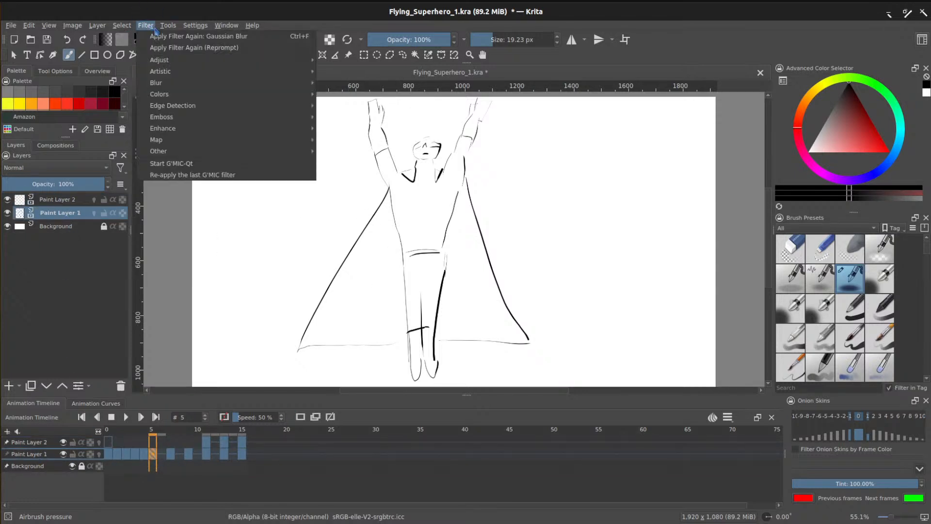
{"action": "mouse_move", "coordinate": [212, 86]}
{"action": "left_click", "coordinate": [339, 94]}
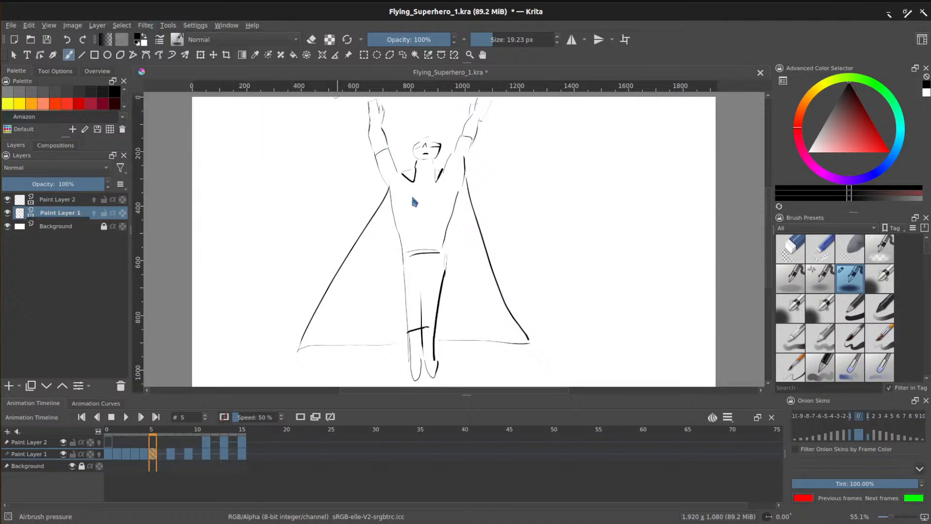
{"action": "left_click_drag", "start_coordinate": [217, 157], "coordinate": [251, 159]}
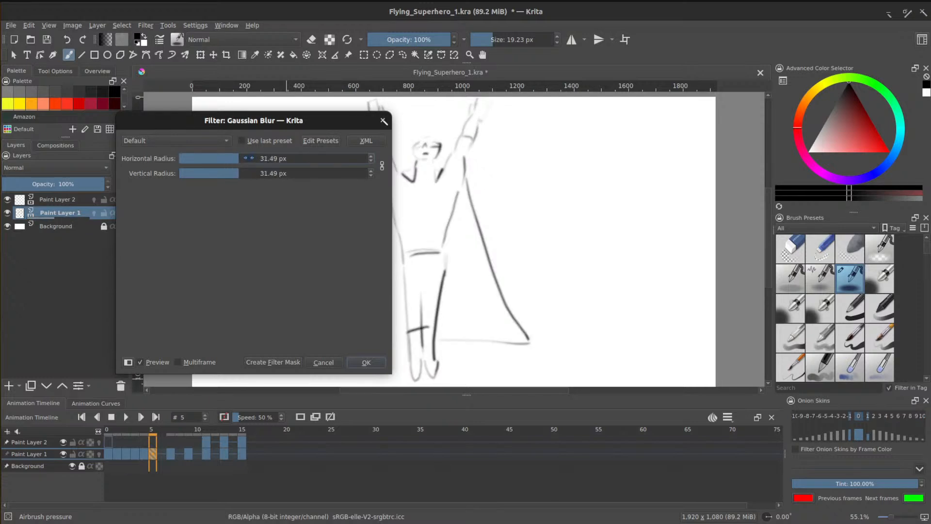
{"action": "left_click", "coordinate": [367, 362]}
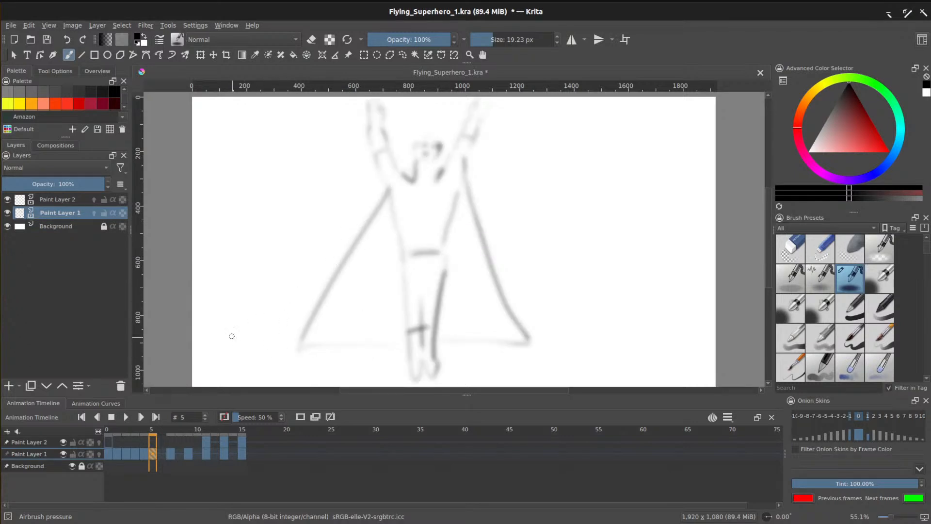
{"action": "key", "text": "ctrl+z"}
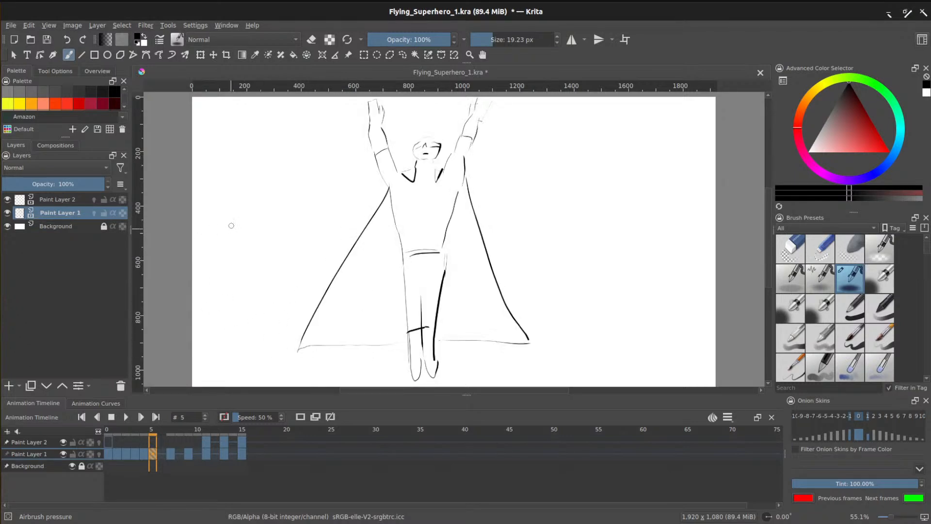
Step: Apply a Gaussian Blur with a 12.85 px radius both ways to the frame 5 launch pose on Paint Layer 1
{"action": "left_click", "coordinate": [145, 26]}
{"action": "mouse_move", "coordinate": [209, 83]}
{"action": "left_click", "coordinate": [335, 94]}
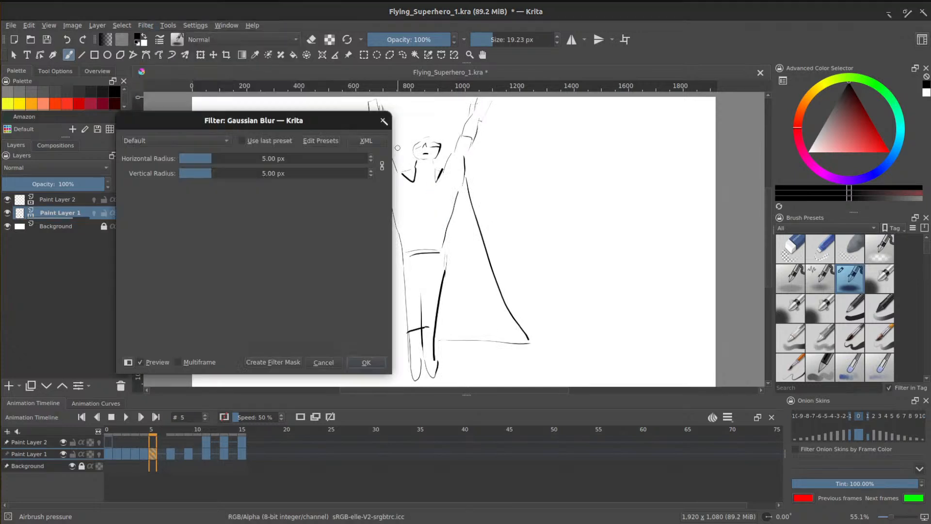
{"action": "left_click_drag", "start_coordinate": [229, 161], "coordinate": [228, 158]}
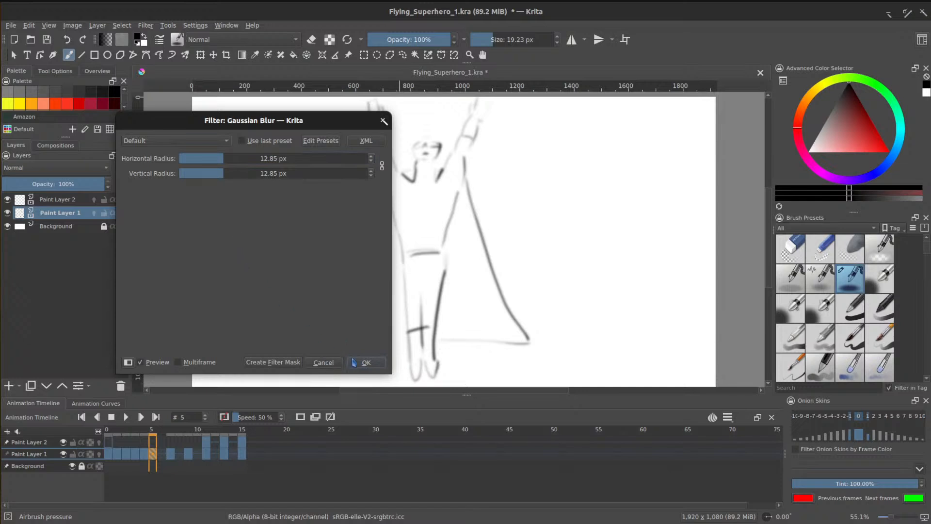
{"action": "left_click", "coordinate": [366, 366]}
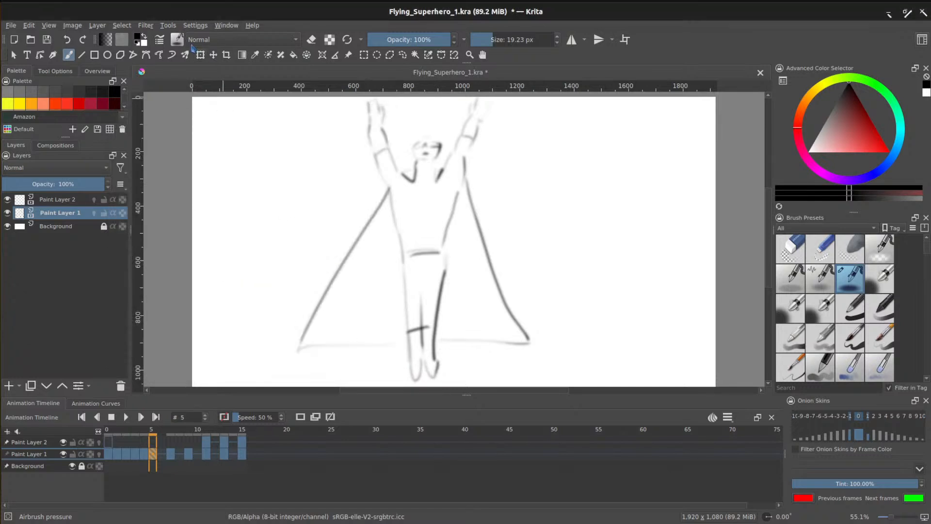
Step: Apply a Motion Blur at a 90° angle with length 29 to the frame 5 launch pose
{"action": "left_click", "coordinate": [146, 26]}
{"action": "mouse_move", "coordinate": [160, 82]}
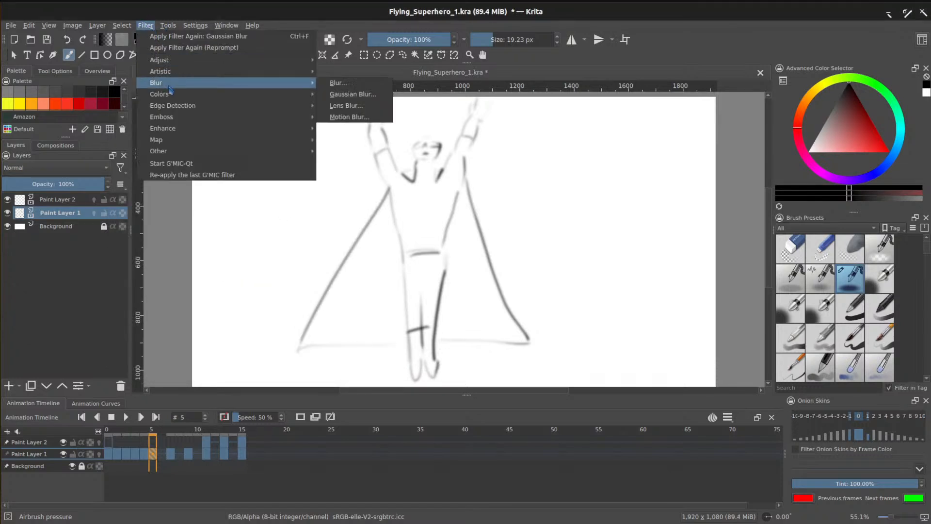
{"action": "left_click", "coordinate": [345, 118]}
{"action": "left_click_drag", "start_coordinate": [157, 167], "coordinate": [226, 188]}
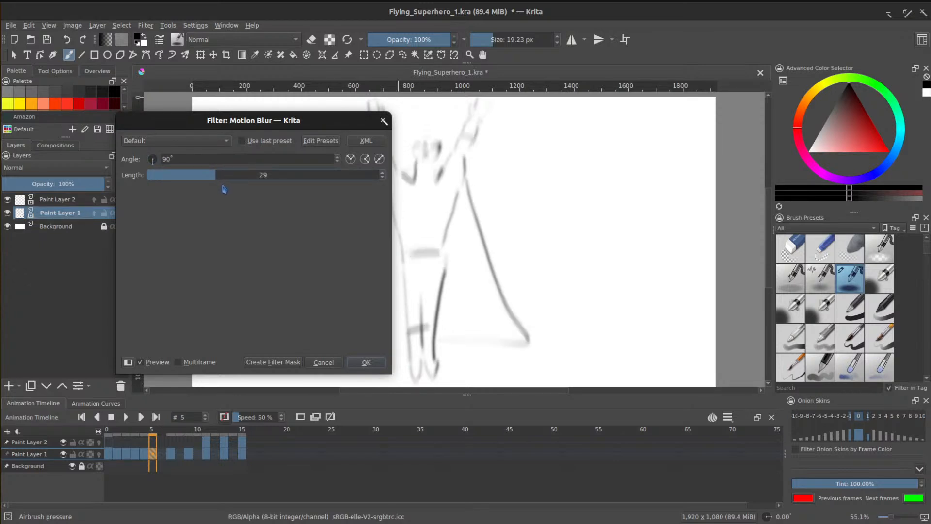
{"action": "left_click", "coordinate": [366, 362]}
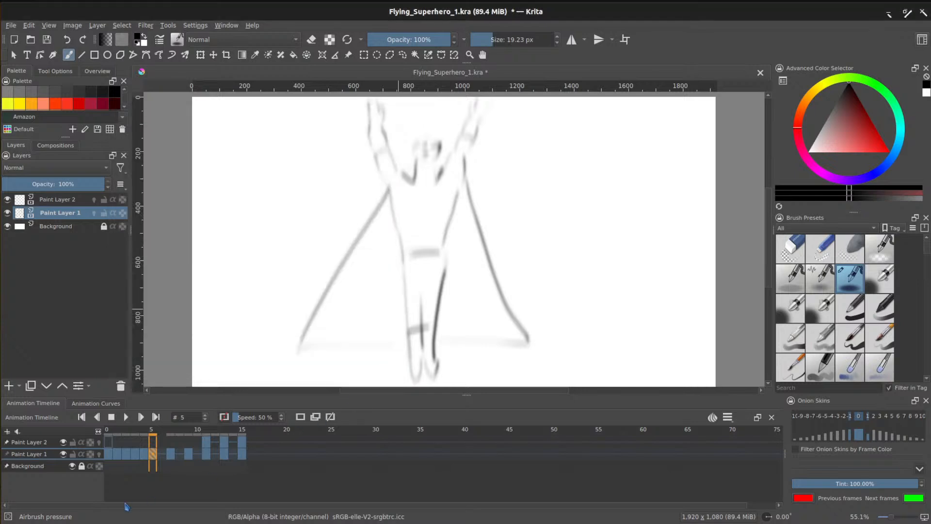
Step: Repeat the same Motion Blur on the frame 4 drawing of Paint Layer 1
{"action": "left_click", "coordinate": [144, 453]}
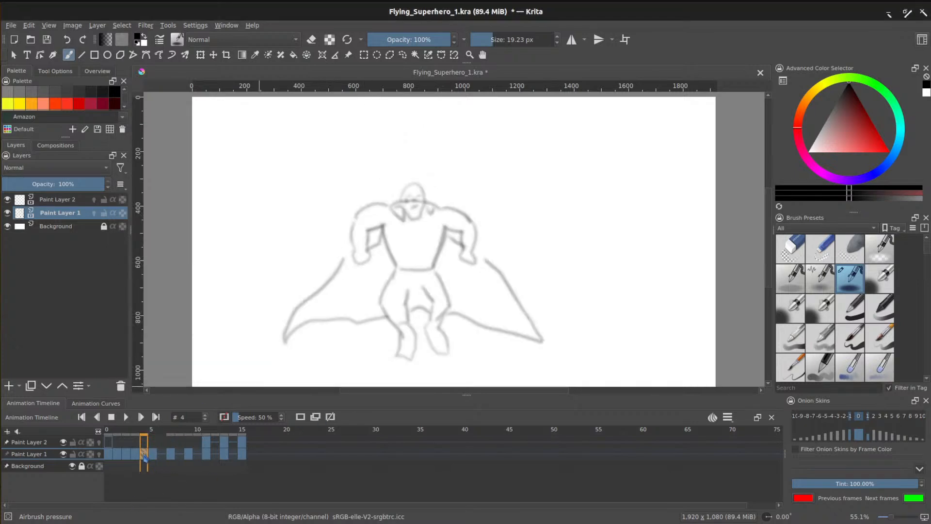
{"action": "left_click", "coordinate": [145, 25]}
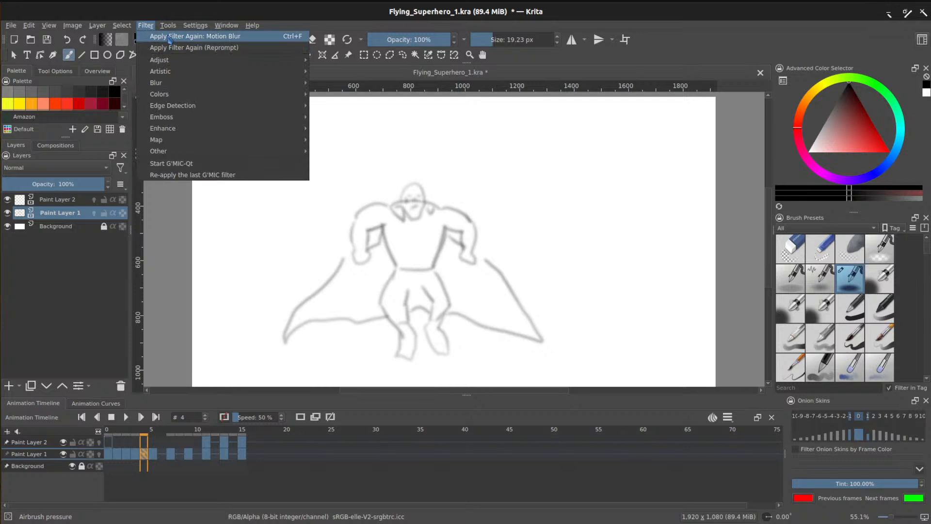
{"action": "left_click", "coordinate": [169, 37]}
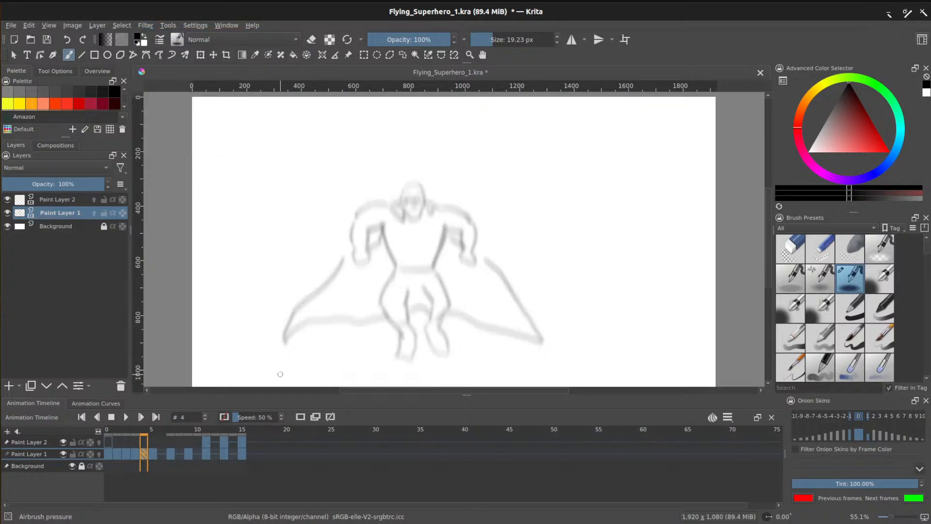
Step: Save the animation file, play it back from frame 0 and stop it
{"action": "left_click", "coordinate": [111, 451]}
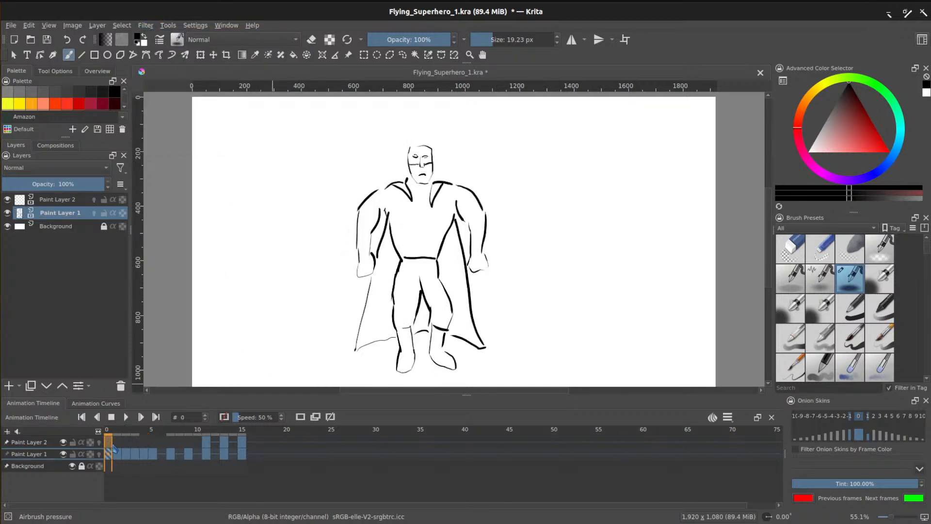
{"action": "key", "text": "ctrl+s"}
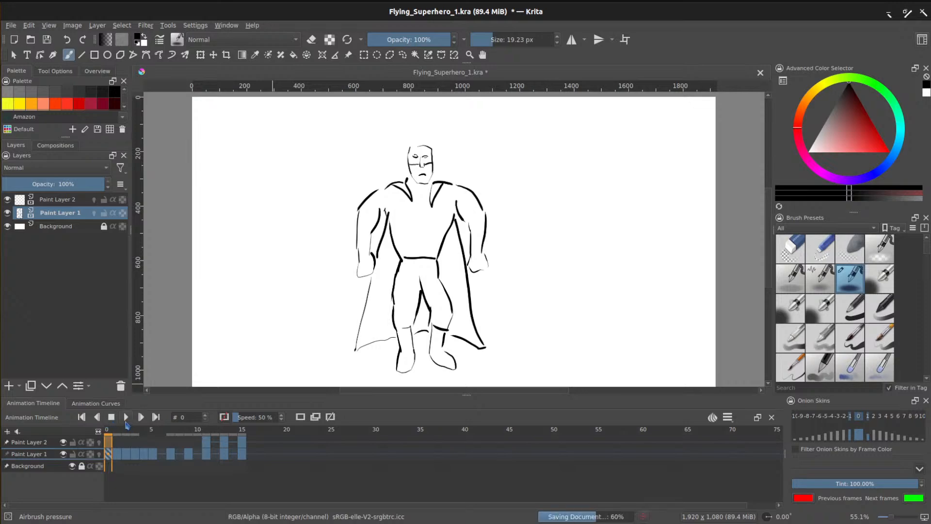
{"action": "left_click", "coordinate": [127, 418]}
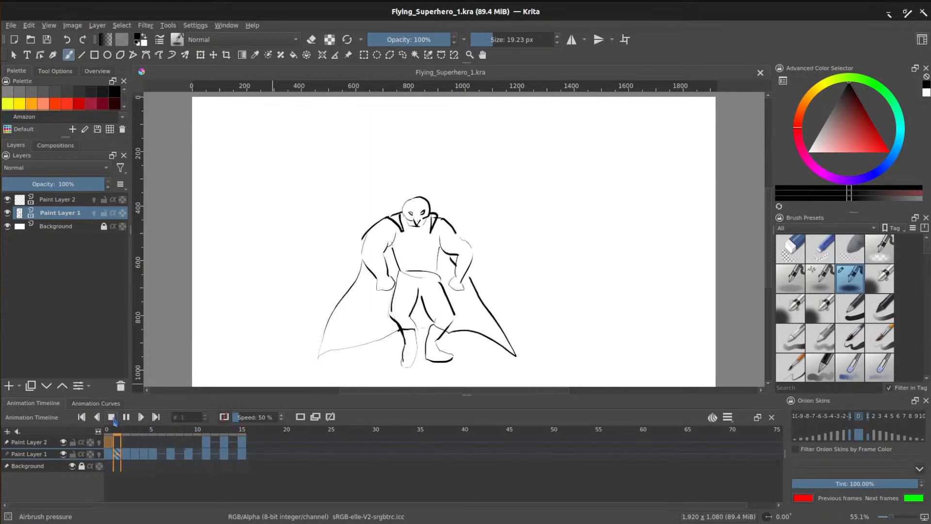
{"action": "left_click", "coordinate": [114, 419]}
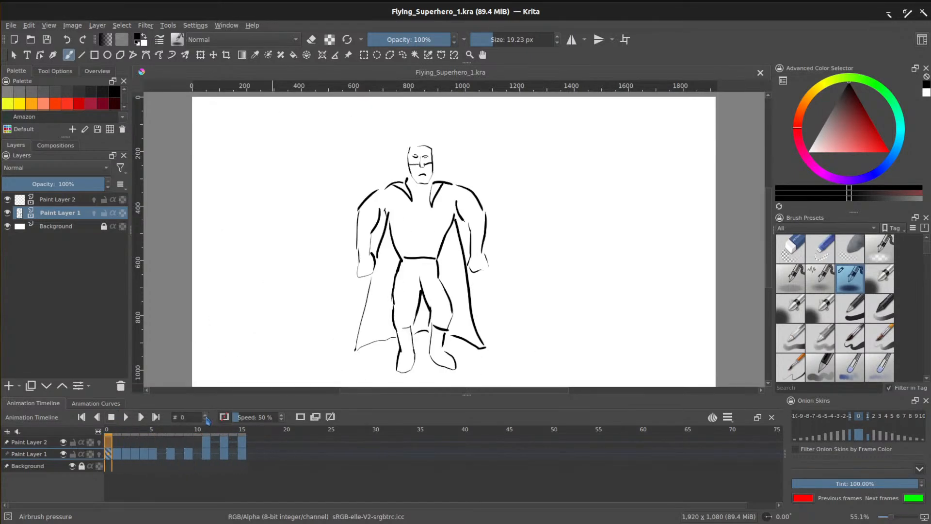
Step: Compare the Paint Layer 1 poses on frames 4 to 7 around the launch
{"action": "left_click", "coordinate": [166, 456]}
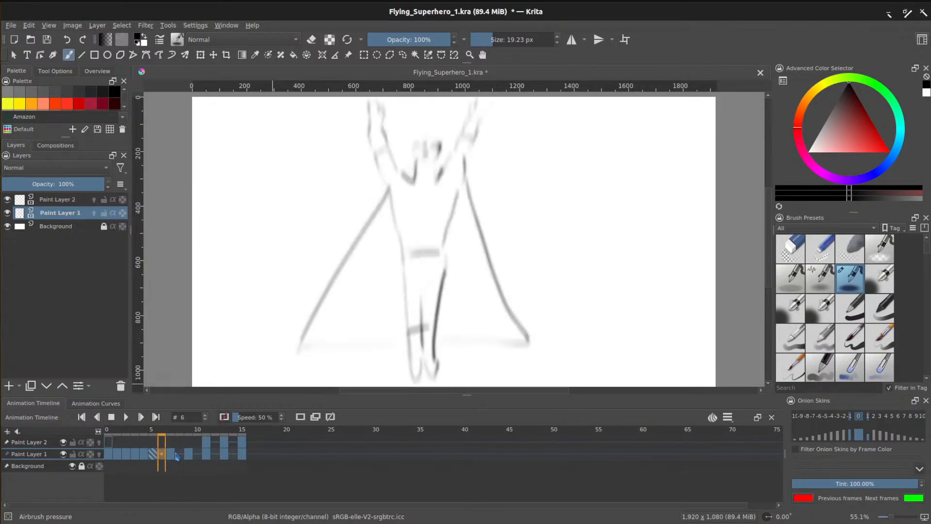
{"action": "left_click", "coordinate": [176, 453]}
{"action": "left_click", "coordinate": [154, 455]}
{"action": "left_click", "coordinate": [146, 455]}
{"action": "left_click", "coordinate": [152, 455]}
{"action": "left_click", "coordinate": [169, 455]}
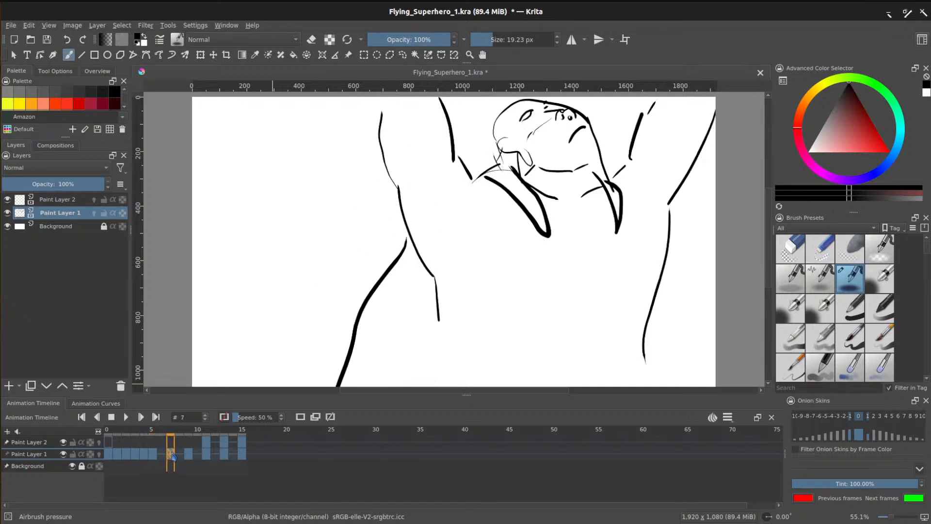
{"action": "left_click", "coordinate": [163, 455]}
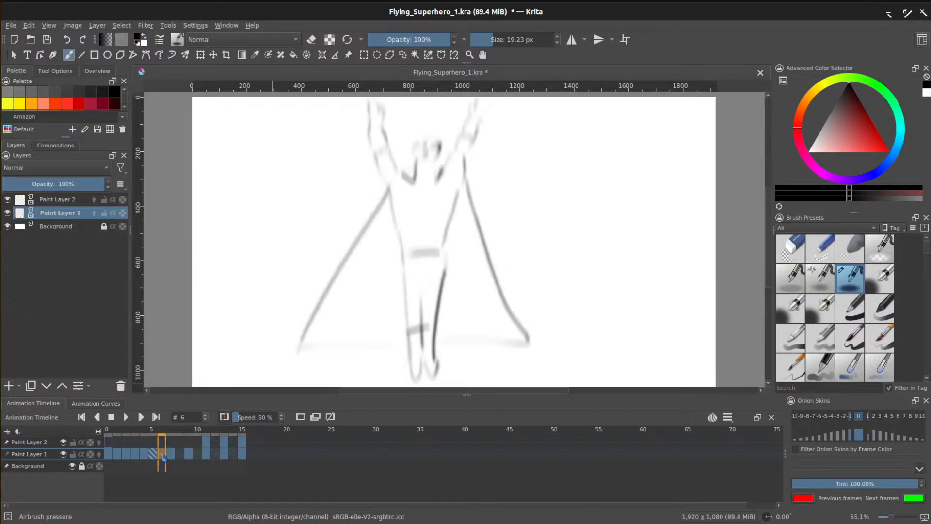
Step: Copy the blurred frame 5 keyframe of Paint Layer 1 and paste it into frame 6
{"action": "left_click", "coordinate": [153, 455]}
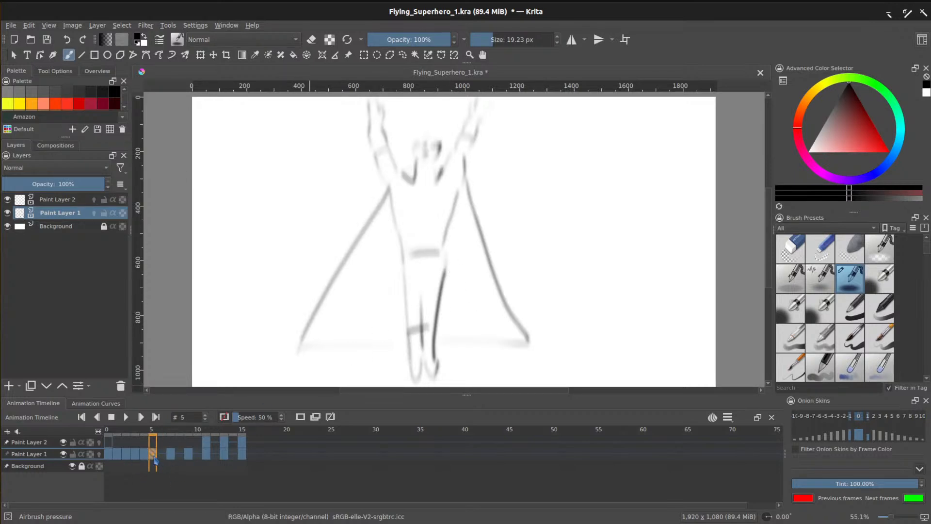
{"action": "right_click", "coordinate": [152, 455]}
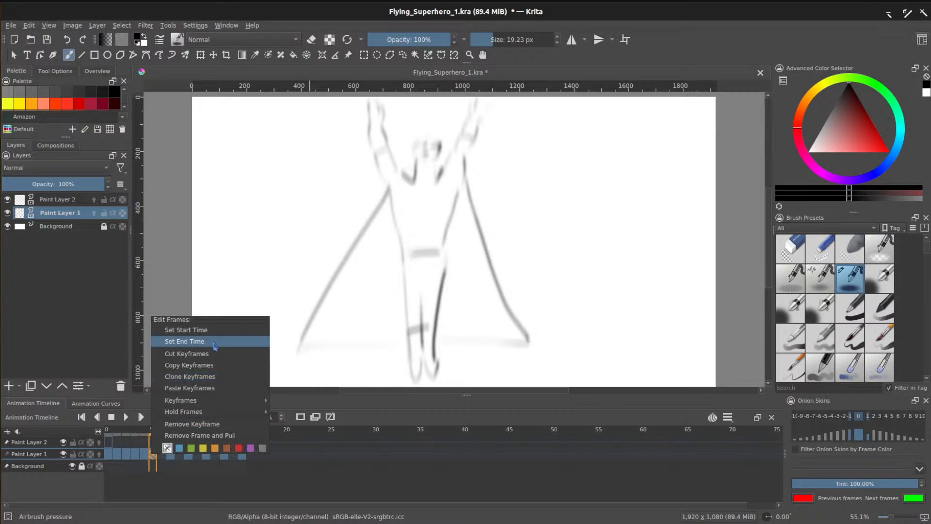
{"action": "left_click", "coordinate": [199, 368]}
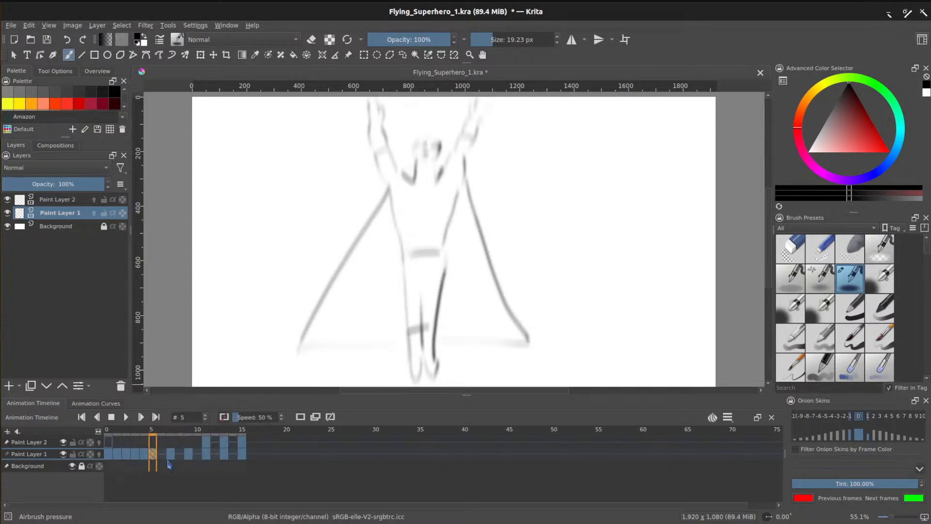
{"action": "right_click", "coordinate": [162, 455]}
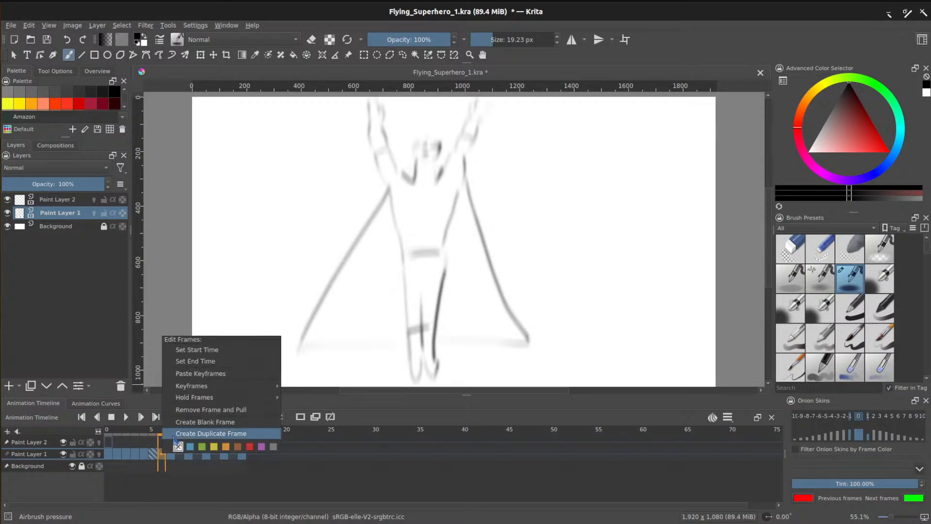
{"action": "left_click", "coordinate": [198, 374]}
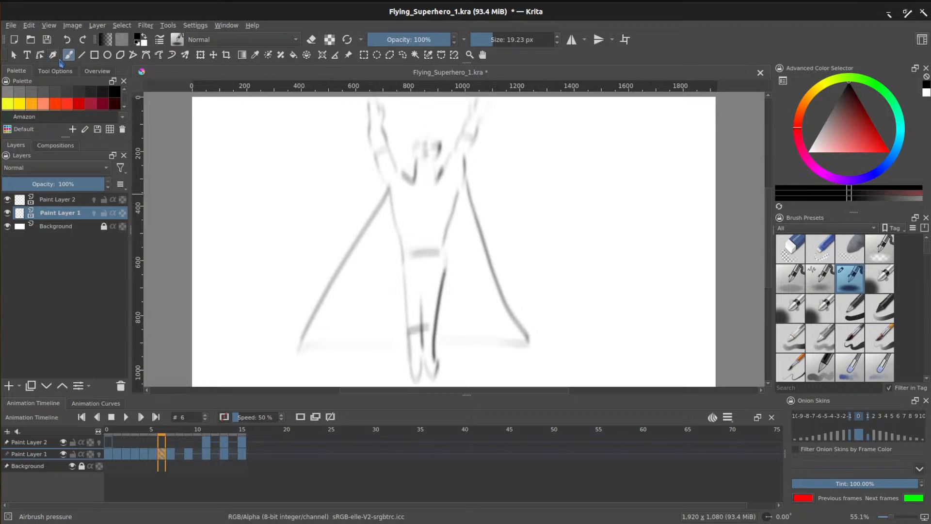
Step: Enlarge the frame 6 pose beyond the canvas's lower edge with Transform, and show Paint Layer 1's onion skins
{"action": "key", "text": "ctrl+t"}
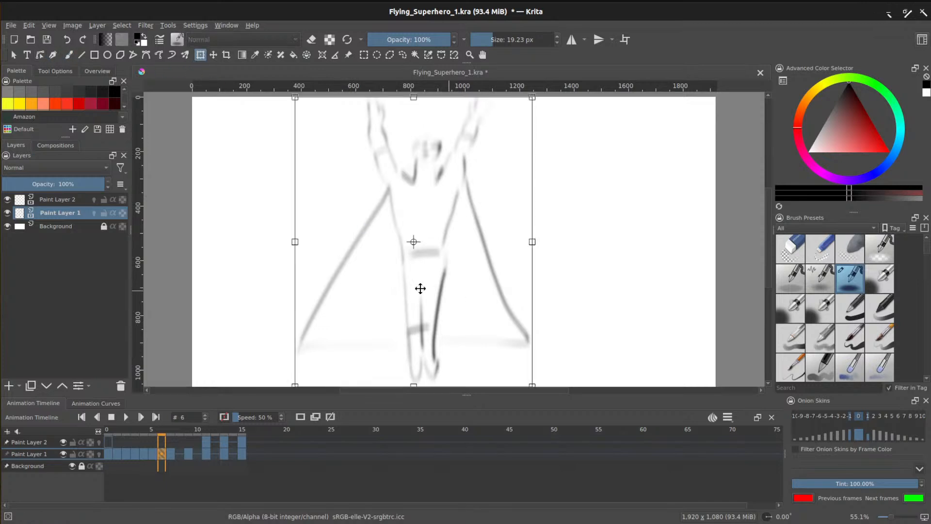
{"action": "scroll", "coordinate": [467, 301], "scroll_direction": "down", "scroll_amount": 3}
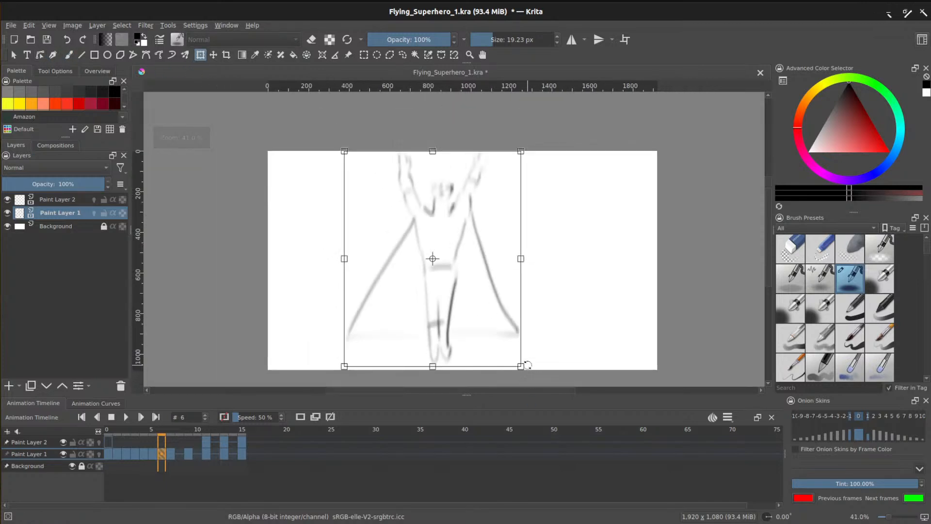
{"action": "left_click_drag", "start_coordinate": [520, 366], "coordinate": [565, 430]}
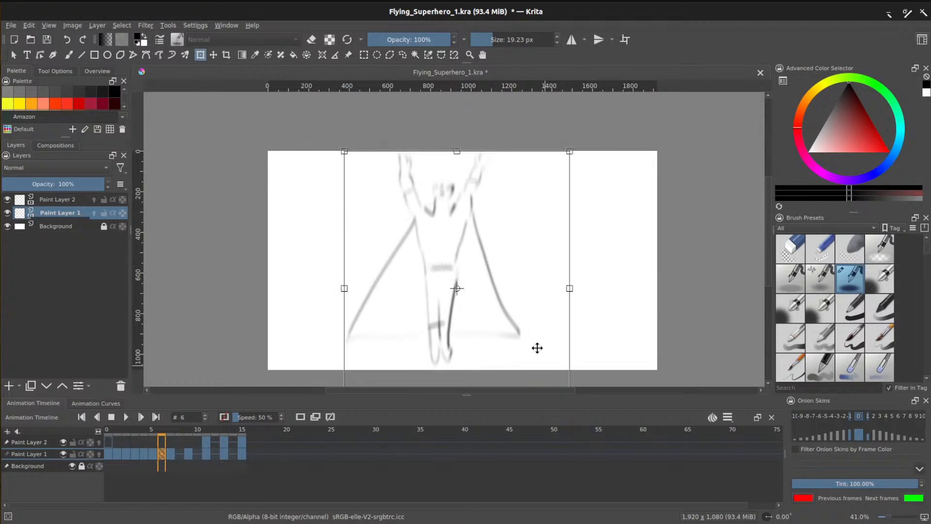
{"action": "scroll", "coordinate": [366, 192], "scroll_direction": "down", "scroll_amount": 1}
{"action": "scroll", "coordinate": [370, 194], "scroll_direction": "down", "scroll_amount": 1}
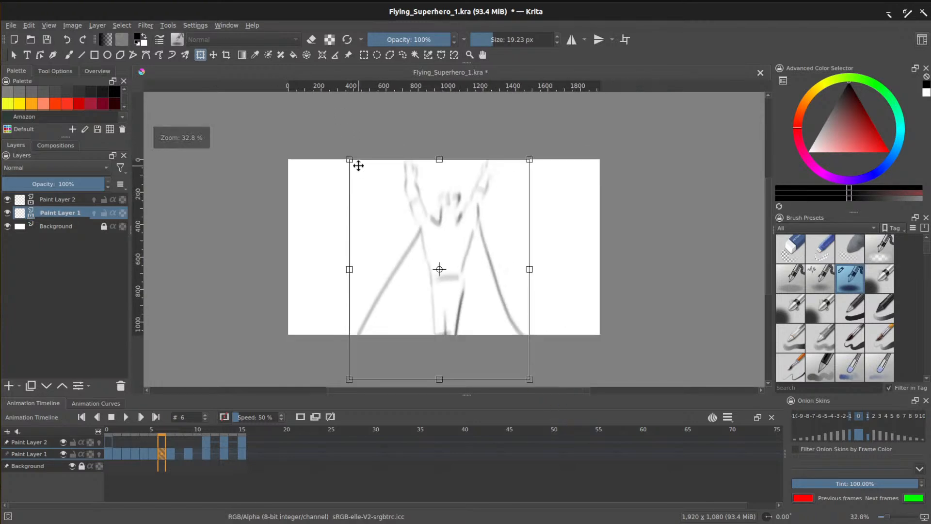
{"action": "left_click", "coordinate": [100, 454]}
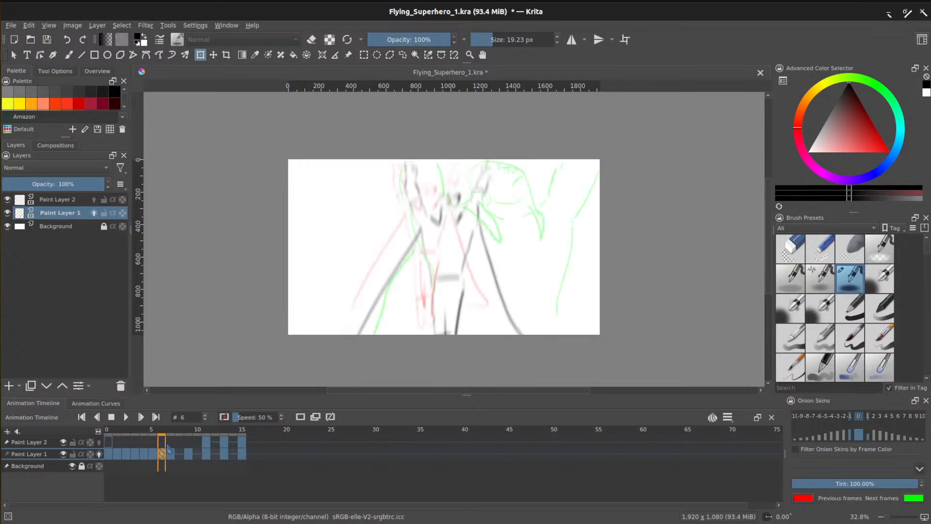
{"action": "left_click", "coordinate": [463, 294]}
{"action": "key", "text": "Return"}
Step: Enlarge the frame 6 pose further and reposition it between the neighbouring onion-skinned poses, then apply the transform
{"action": "left_click", "coordinate": [305, 125]}
{"action": "left_click_drag", "start_coordinate": [349, 159], "coordinate": [298, 96]}
{"action": "mouse_move", "coordinate": [420, 202]}
{"action": "left_mouse_down"}
{"action": "mouse_move", "coordinate": [470, 272]}
{"action": "mouse_move", "coordinate": [450, 255]}
{"action": "left_mouse_up"}
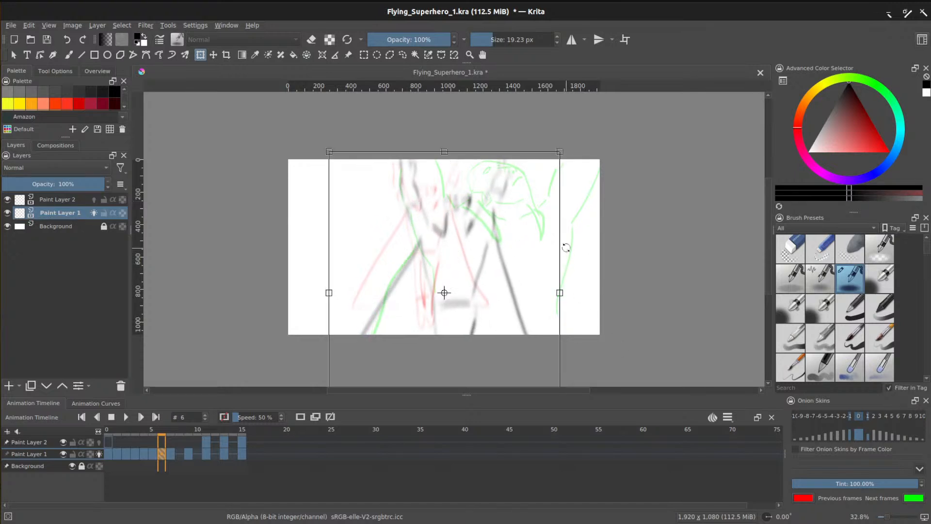
{"action": "key", "text": "Return"}
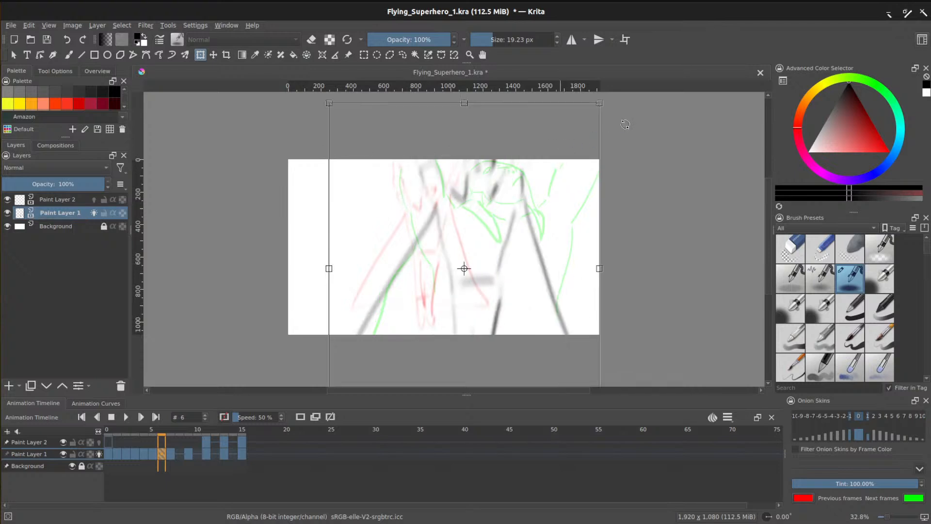
{"action": "left_click_drag", "start_coordinate": [485, 245], "coordinate": [465, 266]}
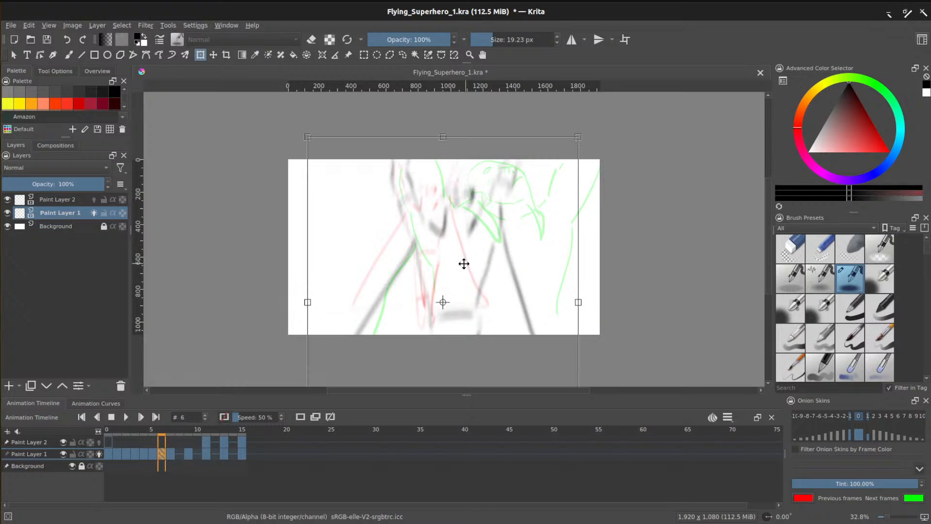
{"action": "key", "text": "Return"}
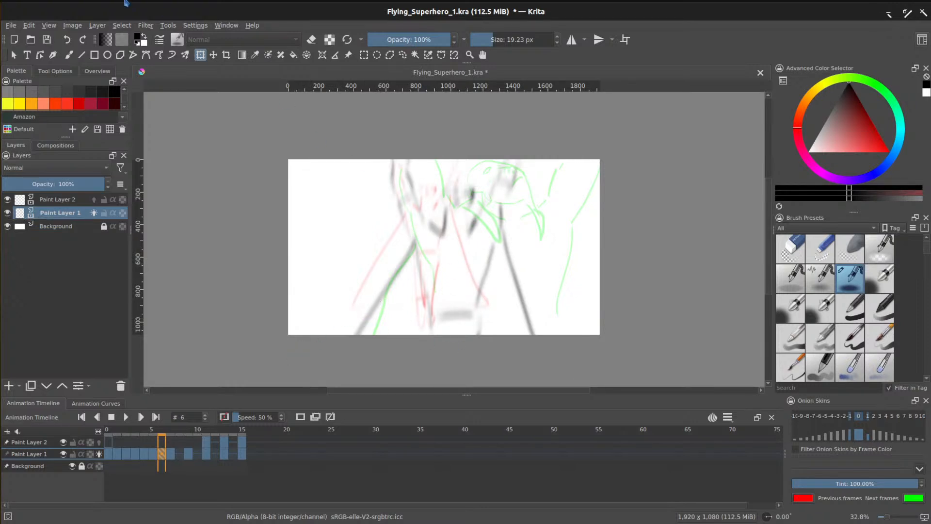
Step: Apply the Sharpen filter to the frame 6 drawing on Paint Layer 1
{"action": "left_click", "coordinate": [146, 25]}
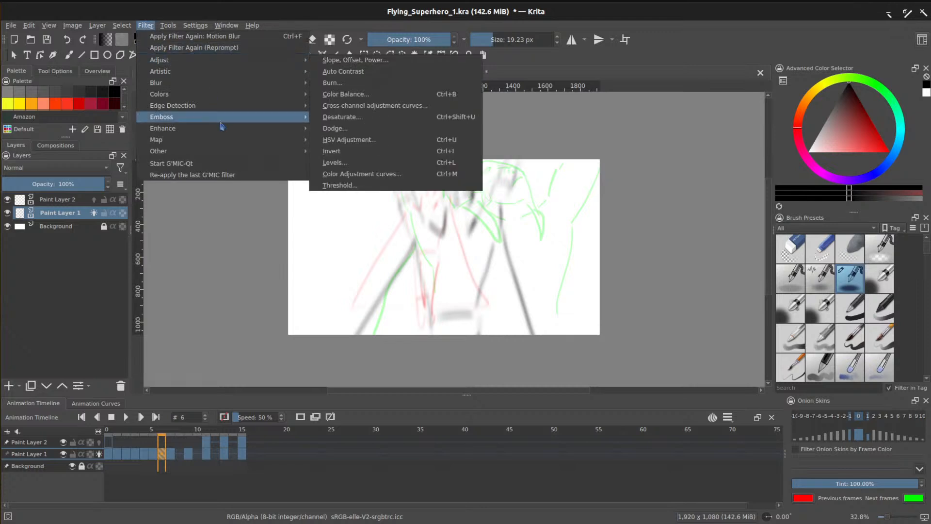
{"action": "mouse_move", "coordinate": [217, 76]}
{"action": "mouse_move", "coordinate": [222, 127]}
{"action": "left_click", "coordinate": [391, 151]}
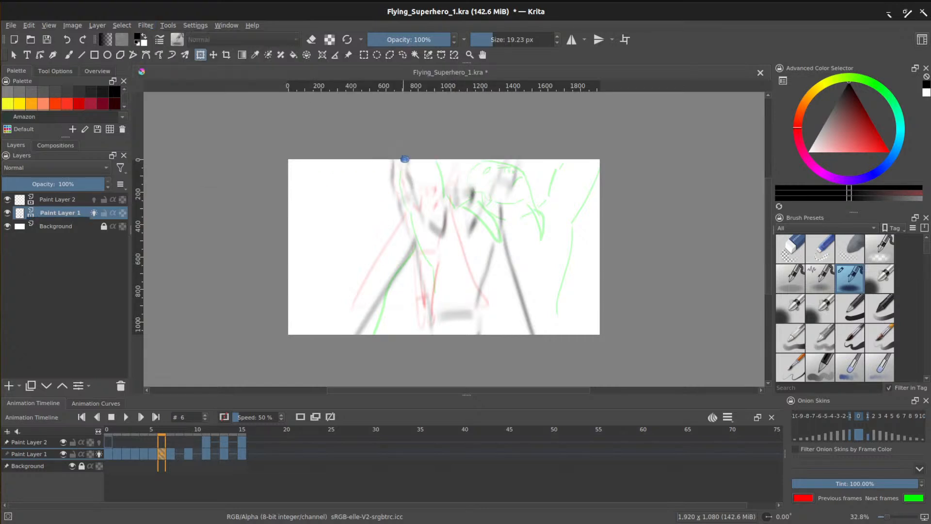
Step: Apply an Unsharp Mask with radius 7.38 and amount 69.52 to the frame 6 drawing on Paint Layer 1
{"action": "left_click", "coordinate": [147, 25]}
{"action": "mouse_move", "coordinate": [187, 61]}
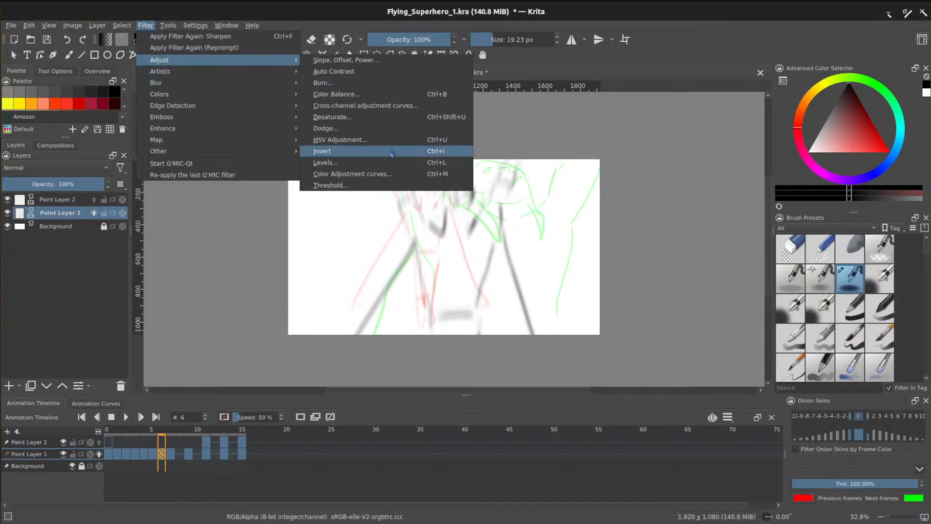
{"action": "mouse_move", "coordinate": [258, 132]}
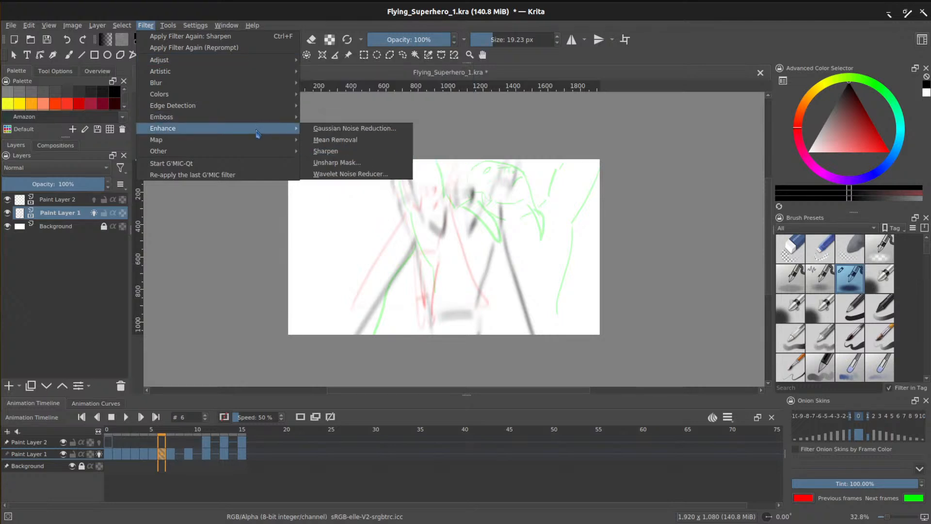
{"action": "left_click", "coordinate": [374, 164]}
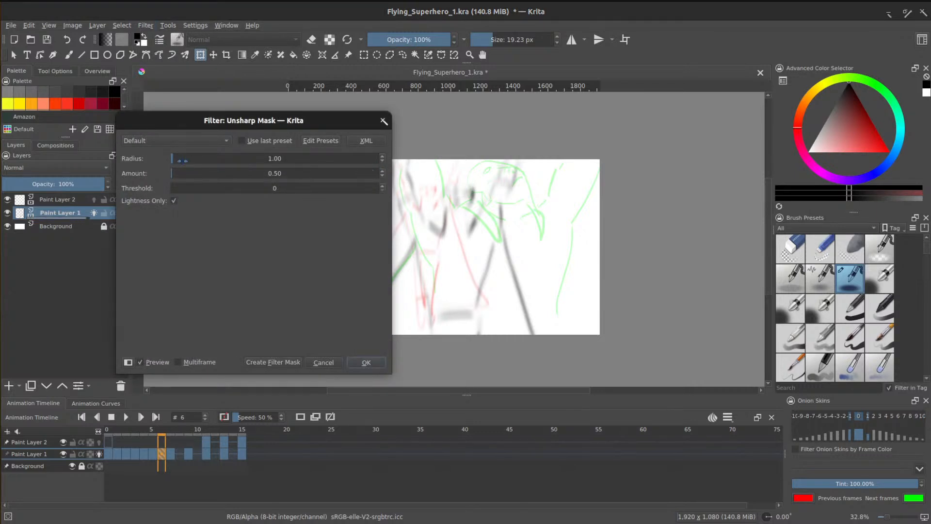
{"action": "left_click", "coordinate": [174, 158]}
{"action": "left_click_drag", "start_coordinate": [173, 173], "coordinate": [292, 175]}
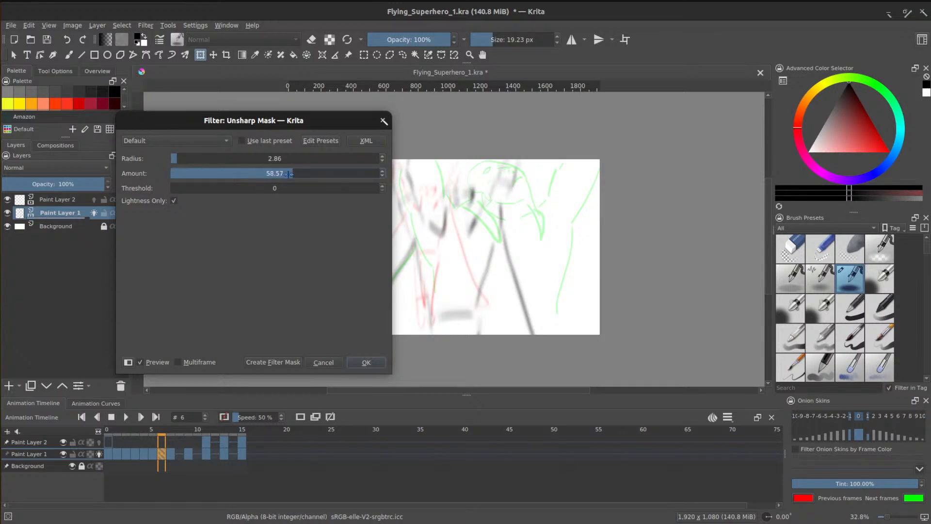
{"action": "mouse_move", "coordinate": [193, 158]}
{"action": "left_mouse_down"}
{"action": "mouse_move", "coordinate": [213, 159]}
{"action": "mouse_move", "coordinate": [186, 158]}
{"action": "left_mouse_up"}
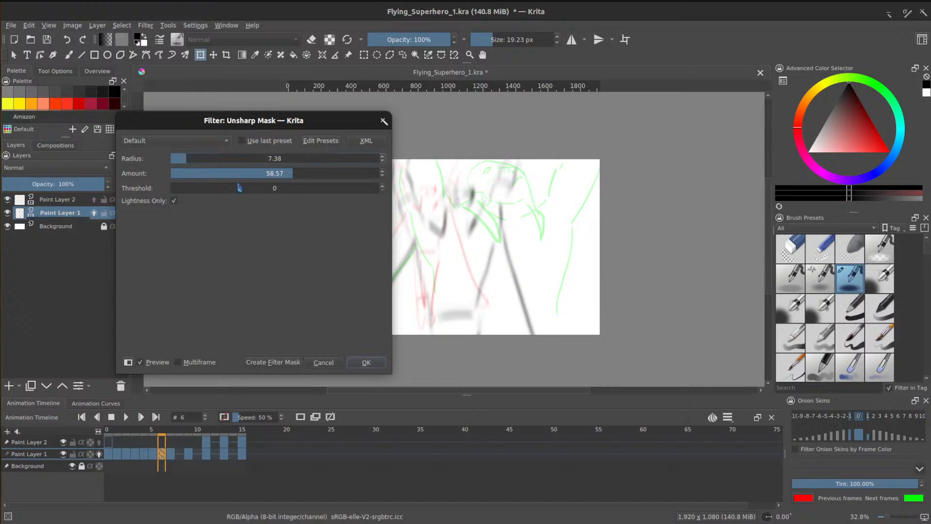
{"action": "left_click_drag", "start_coordinate": [294, 174], "coordinate": [316, 174]}
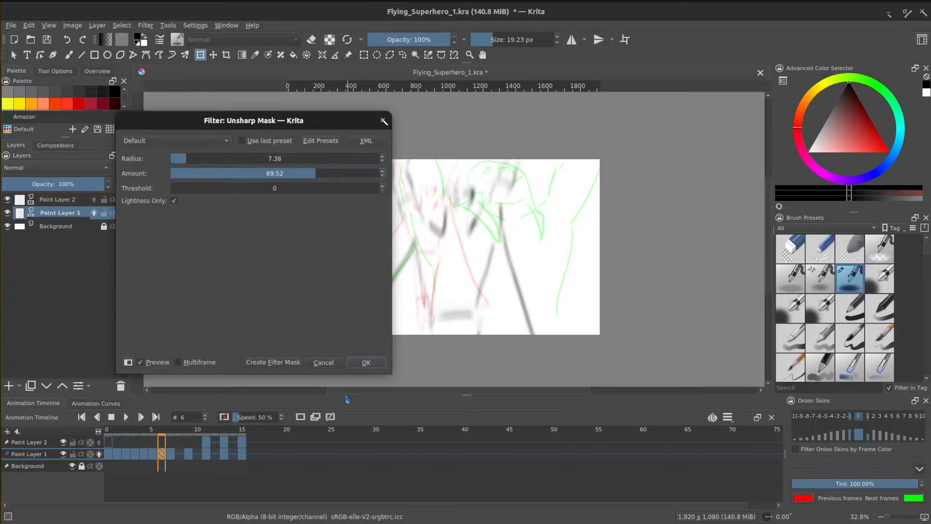
{"action": "left_click", "coordinate": [363, 363]}
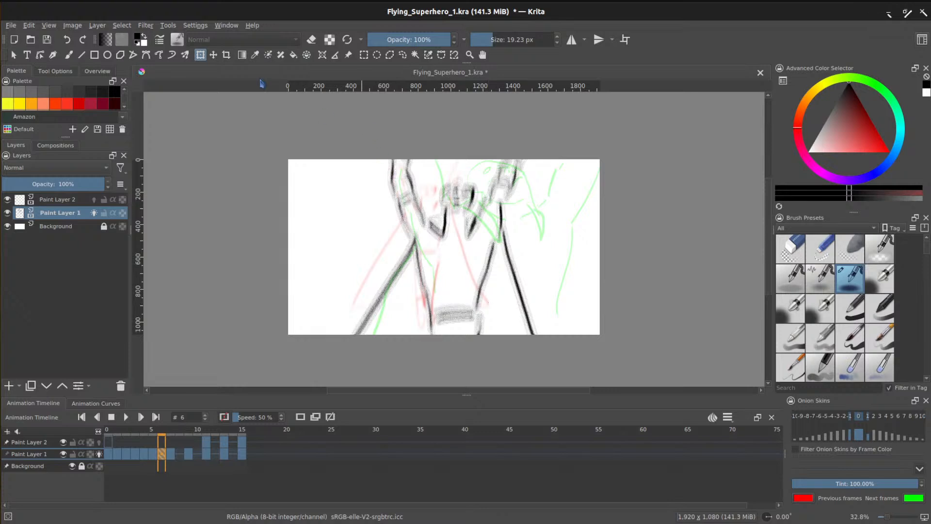
Step: Soften the frame 6 drawing with a Gaussian Blur of 22.33 px horizontally and vertically, and save the file
{"action": "left_click", "coordinate": [145, 26]}
{"action": "left_click", "coordinate": [145, 26]}
{"action": "left_click", "coordinate": [146, 26]}
{"action": "mouse_move", "coordinate": [172, 85]}
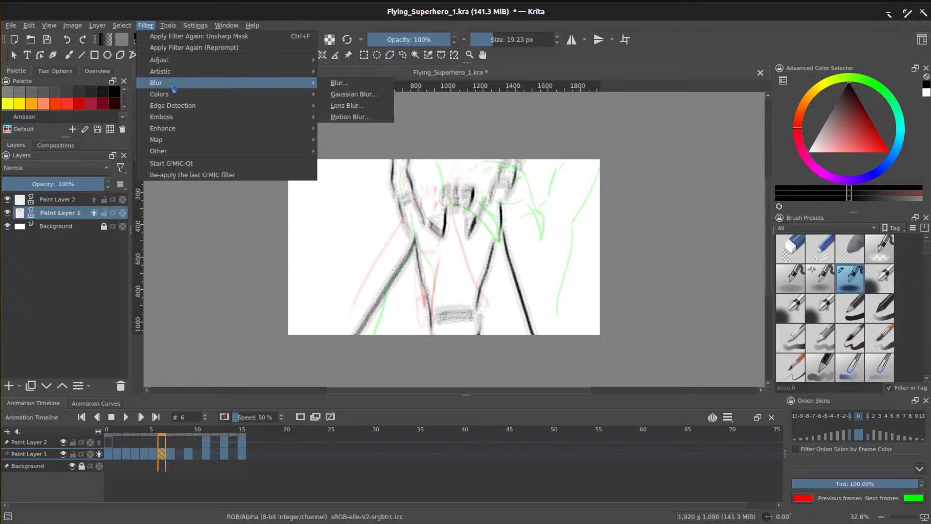
{"action": "left_click", "coordinate": [407, 95]}
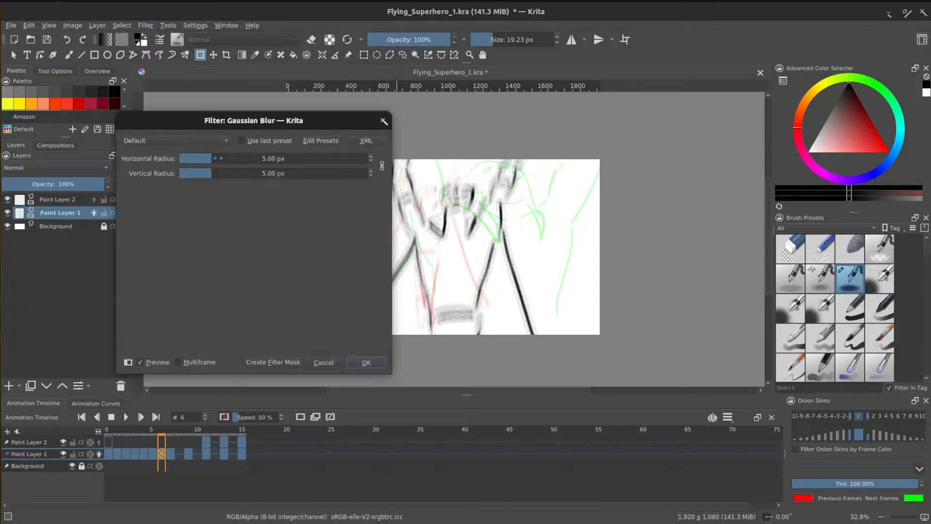
{"action": "left_click_drag", "start_coordinate": [213, 158], "coordinate": [234, 159]}
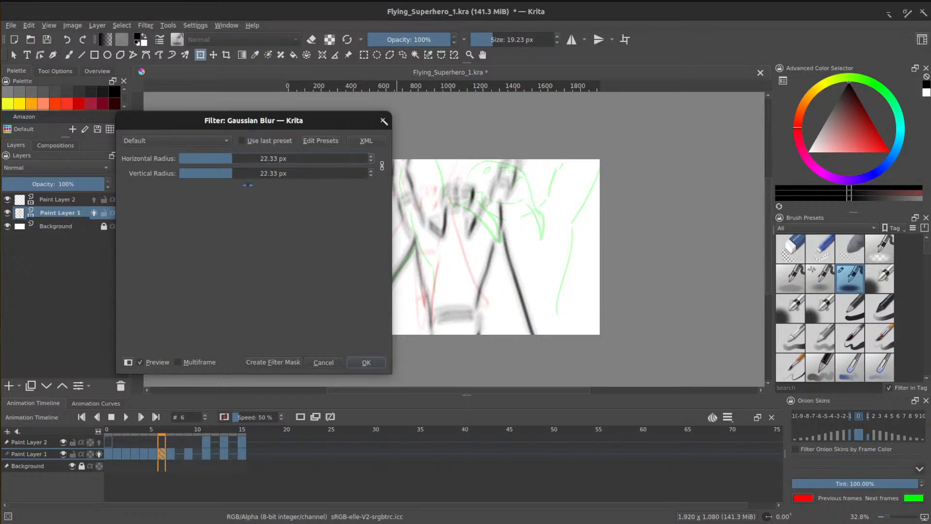
{"action": "left_click", "coordinate": [366, 363]}
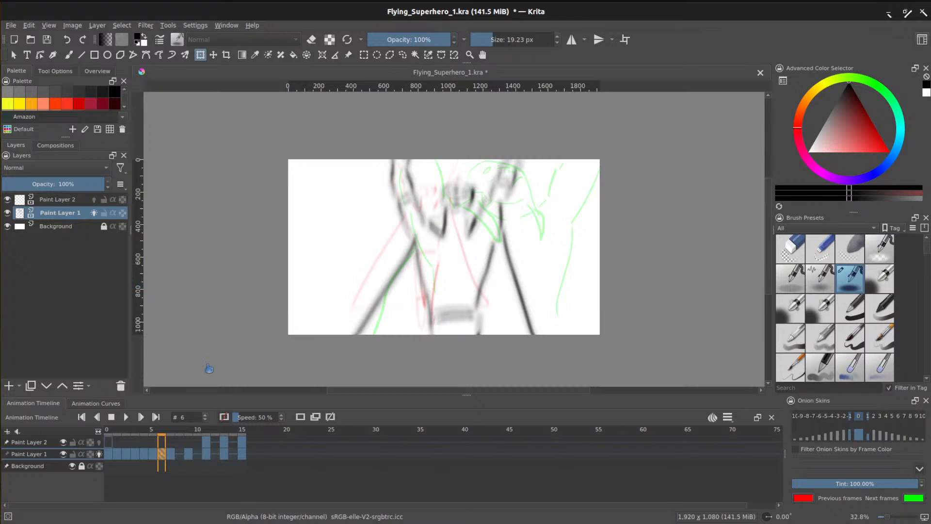
{"action": "key", "text": "ctrl+s"}
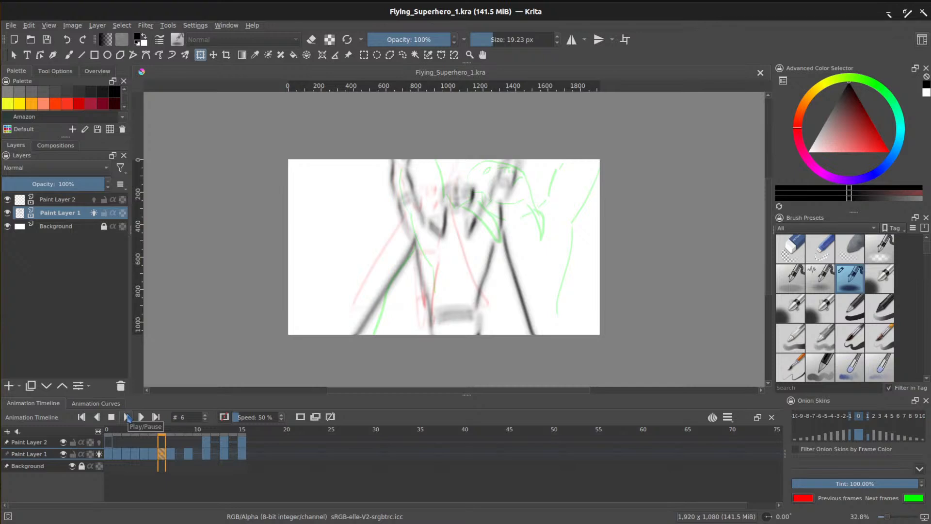
Step: Play the animation and check the poses of Paint Layer 1 from frame 8 to frame 13
{"action": "left_click", "coordinate": [126, 417]}
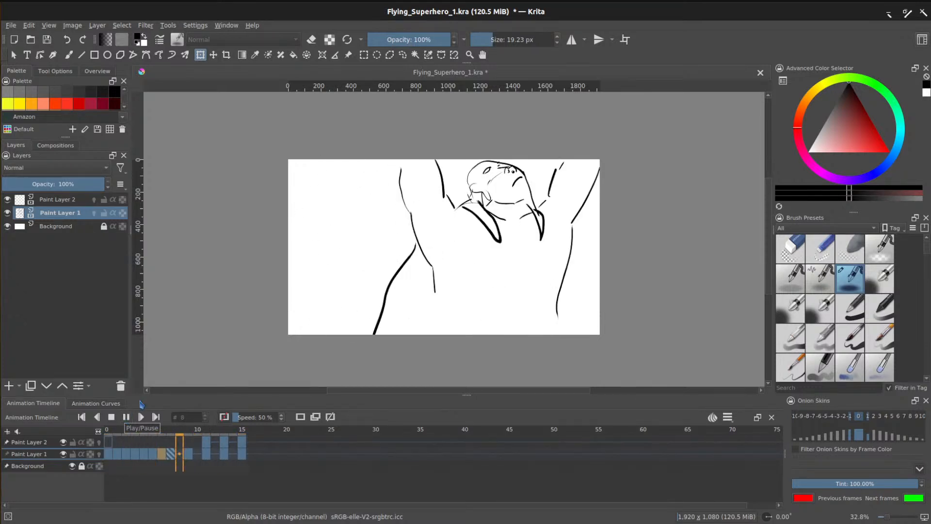
{"action": "left_click", "coordinate": [126, 417]}
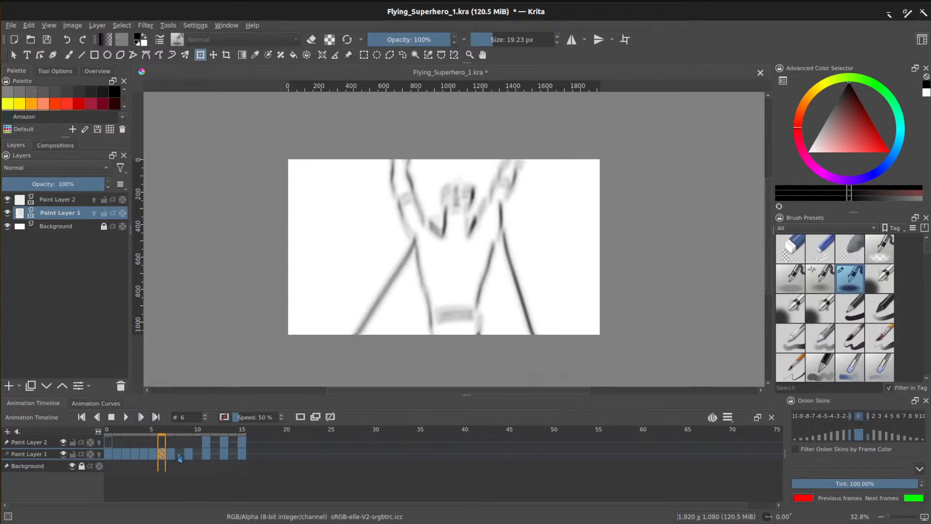
{"action": "left_click", "coordinate": [179, 455]}
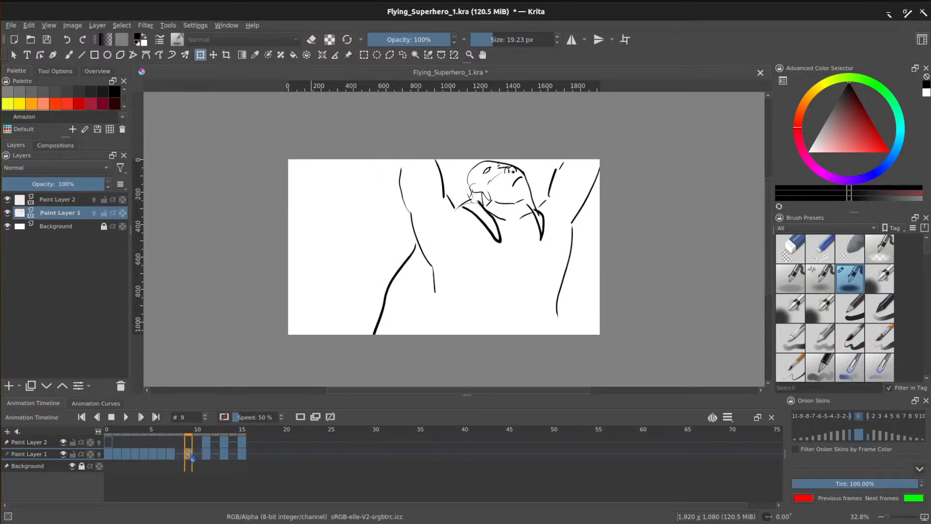
{"action": "left_click", "coordinate": [191, 456]}
{"action": "left_click", "coordinate": [179, 456]}
{"action": "left_click", "coordinate": [188, 456]}
{"action": "left_click", "coordinate": [198, 455]}
{"action": "left_click", "coordinate": [206, 455]}
{"action": "left_click", "coordinate": [216, 456]}
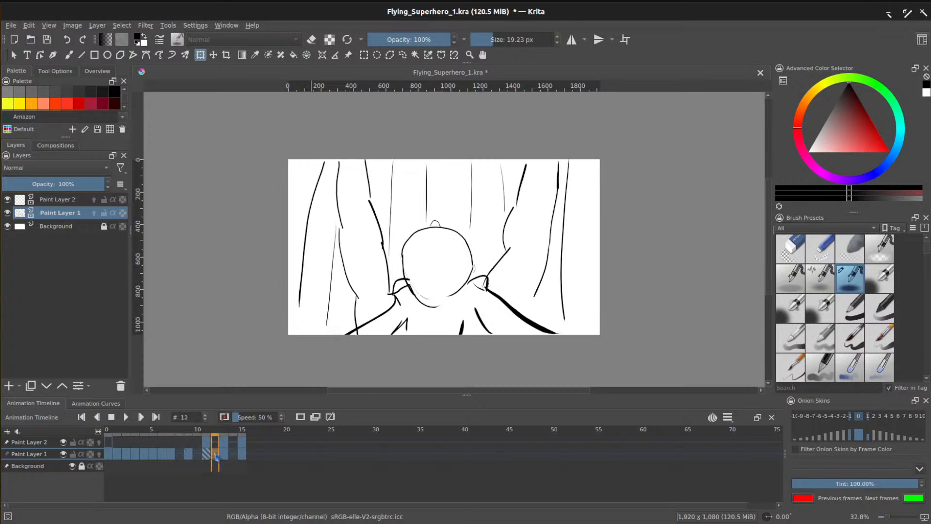
{"action": "left_click", "coordinate": [224, 455]}
Step: Insert a blank keyframe at frame 12 of Paint Layer 1 and show that layer's onion skins
{"action": "left_click", "coordinate": [216, 455]}
{"action": "left_click", "coordinate": [330, 416]}
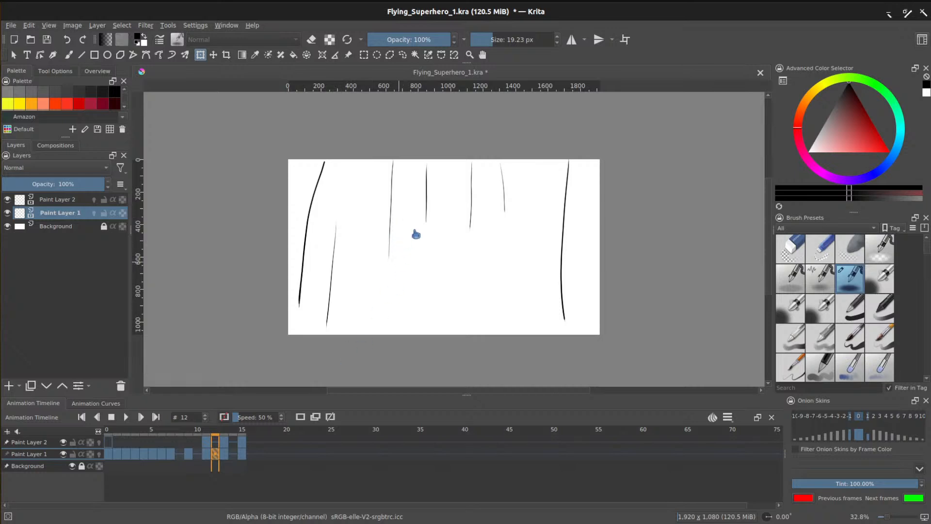
{"action": "scroll", "coordinate": [416, 245], "scroll_direction": "up", "scroll_amount": 2}
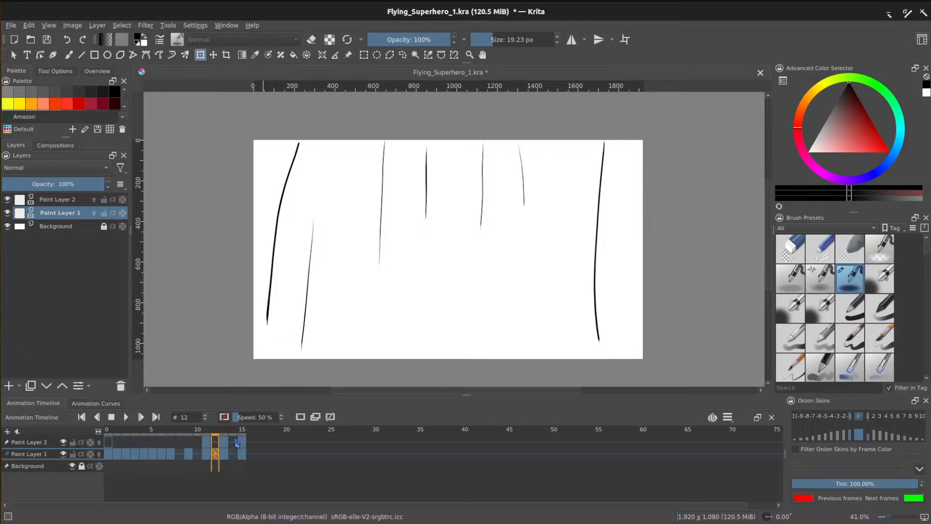
{"action": "left_click", "coordinate": [200, 456]}
{"action": "left_click", "coordinate": [216, 456]}
{"action": "left_click", "coordinate": [99, 454]}
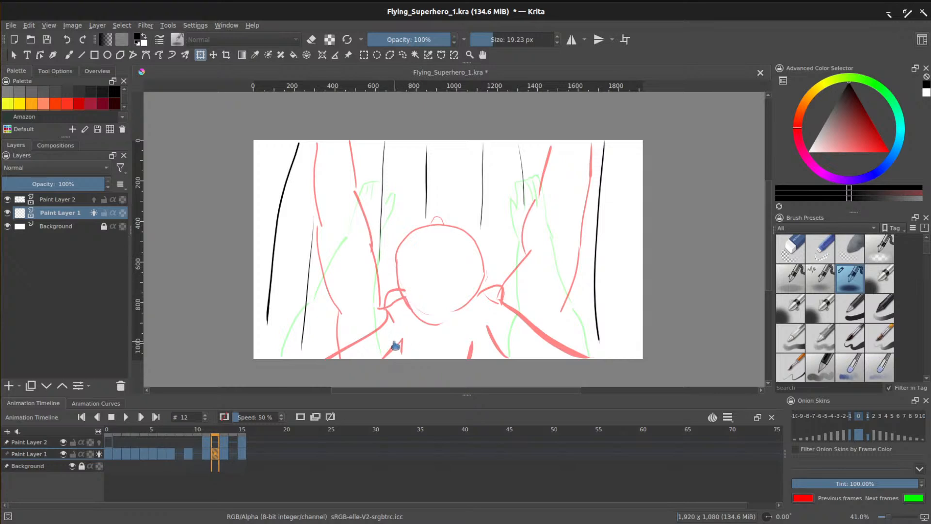
Step: With the Basic-5 Size brush at 40 px, draw the top of the hero's head with its small tuft at frame 12's lower edge
{"action": "left_click", "coordinate": [407, 327]}
{"action": "left_click", "coordinate": [849, 342]}
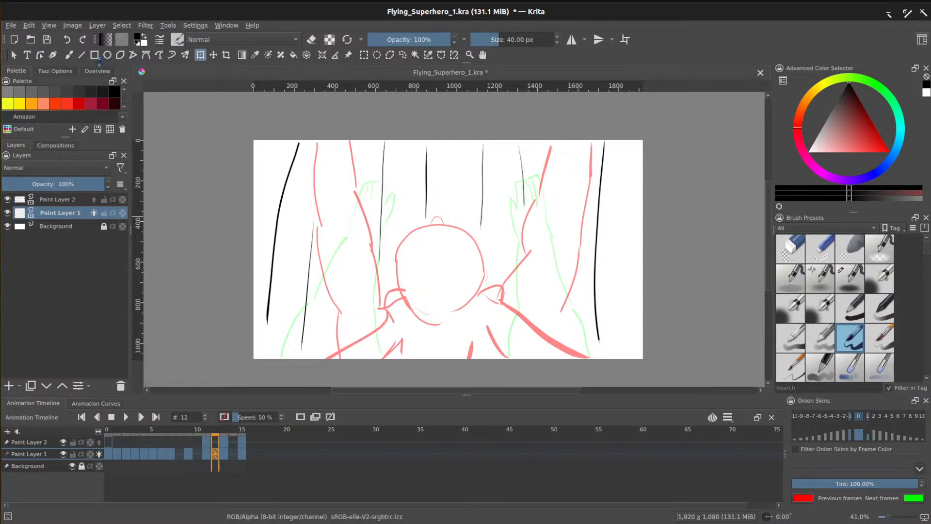
{"action": "left_click", "coordinate": [69, 55]}
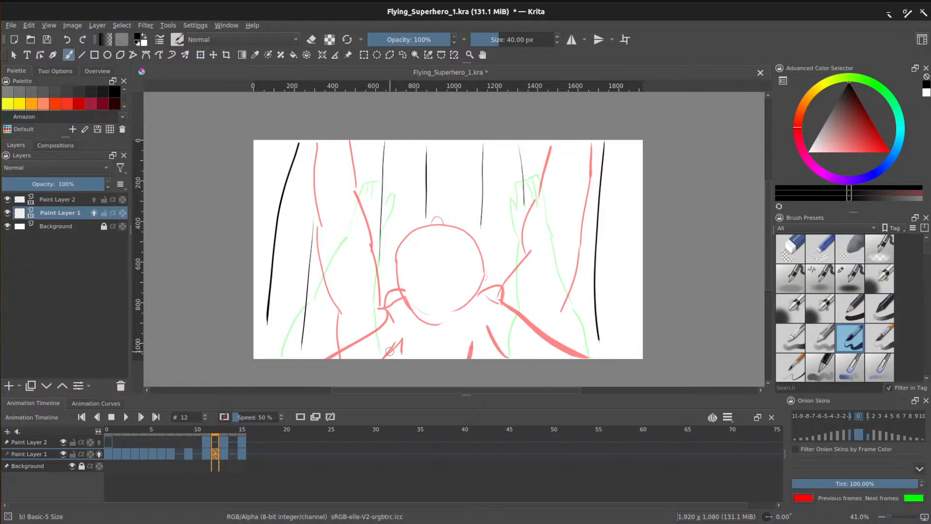
{"action": "mouse_move", "coordinate": [383, 356]}
{"action": "left_mouse_down"}
{"action": "mouse_move", "coordinate": [424, 324]}
{"action": "mouse_move", "coordinate": [484, 323]}
{"action": "left_mouse_up"}
{"action": "key", "text": "ctrl+z"}
{"action": "mouse_move", "coordinate": [389, 357]}
{"action": "left_mouse_down"}
{"action": "mouse_move", "coordinate": [420, 330]}
{"action": "mouse_move", "coordinate": [483, 328]}
{"action": "mouse_move", "coordinate": [511, 347]}
{"action": "left_mouse_up"}
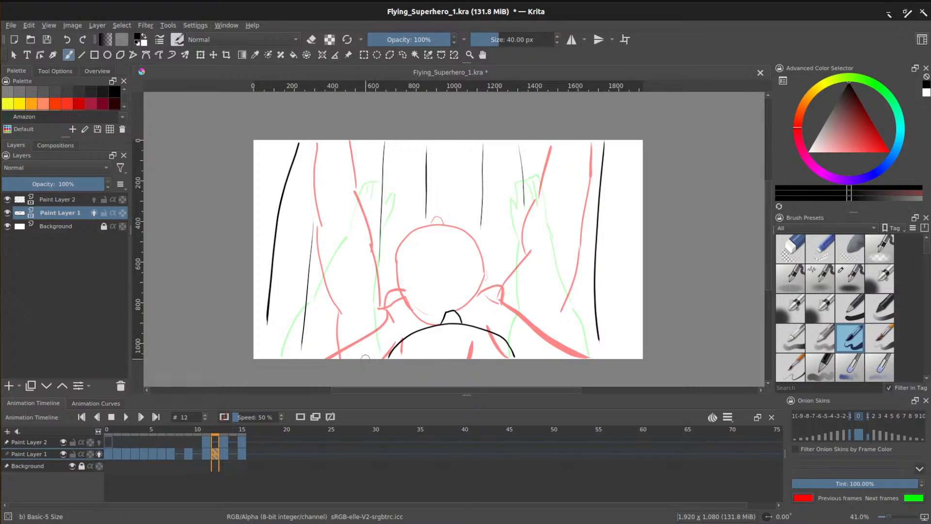
{"action": "key", "text": "ctrl+z"}
Step: Draw the hero's raised hands and forearms on both sides of the head in frame 12
{"action": "mouse_move", "coordinate": [309, 357]}
{"action": "left_mouse_down"}
{"action": "mouse_move", "coordinate": [314, 329]}
{"action": "mouse_move", "coordinate": [357, 358]}
{"action": "left_mouse_up"}
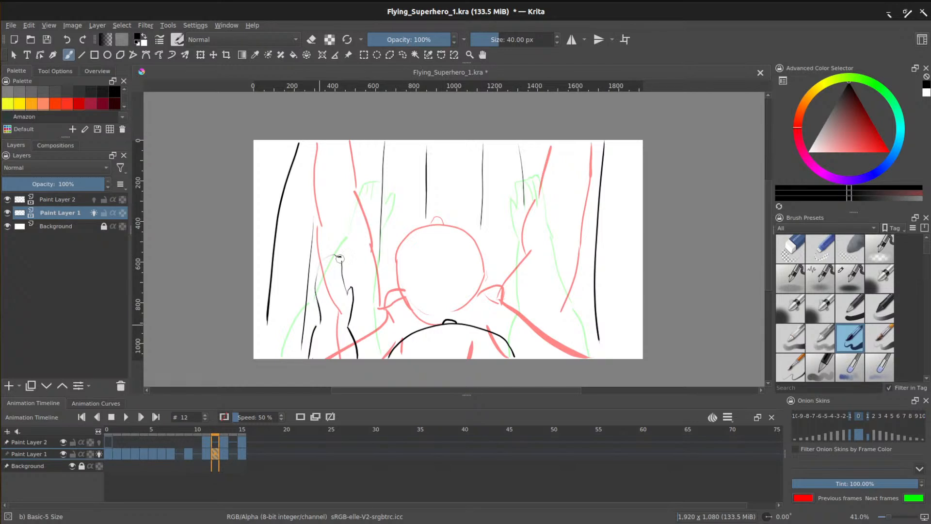
{"action": "mouse_move", "coordinate": [337, 260]}
{"action": "left_mouse_down"}
{"action": "mouse_move", "coordinate": [342, 285]}
{"action": "mouse_move", "coordinate": [324, 293]}
{"action": "left_mouse_up"}
{"action": "key", "text": "ctrl+z"}
{"action": "mouse_move", "coordinate": [537, 324]}
{"action": "left_mouse_down"}
{"action": "mouse_move", "coordinate": [534, 355]}
{"action": "mouse_move", "coordinate": [572, 328]}
{"action": "mouse_move", "coordinate": [529, 303]}
{"action": "mouse_move", "coordinate": [535, 270]}
{"action": "mouse_move", "coordinate": [540, 291]}
{"action": "mouse_move", "coordinate": [547, 265]}
{"action": "mouse_move", "coordinate": [547, 286]}
{"action": "mouse_move", "coordinate": [556, 267]}
{"action": "mouse_move", "coordinate": [553, 293]}
{"action": "mouse_move", "coordinate": [563, 262]}
{"action": "mouse_move", "coordinate": [568, 334]}
{"action": "left_mouse_up"}
{"action": "key", "text": "ctrl+z"}
{"action": "key", "text": "ctrl+z"}
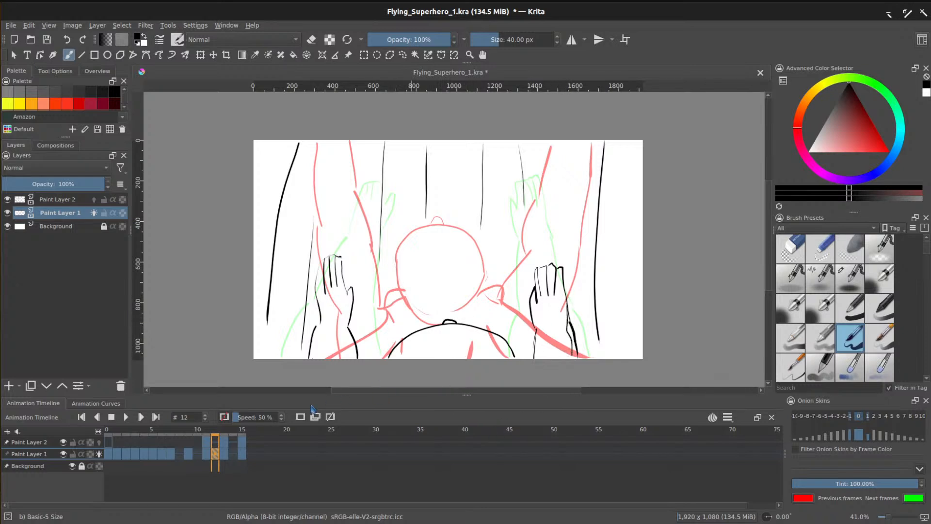
Step: Hide Paint Layer 1's onion skins and compare frame 12 with the poses in frames 11 and 13
{"action": "left_click_drag", "start_coordinate": [206, 447], "coordinate": [221, 455]}
{"action": "left_click", "coordinate": [99, 454]}
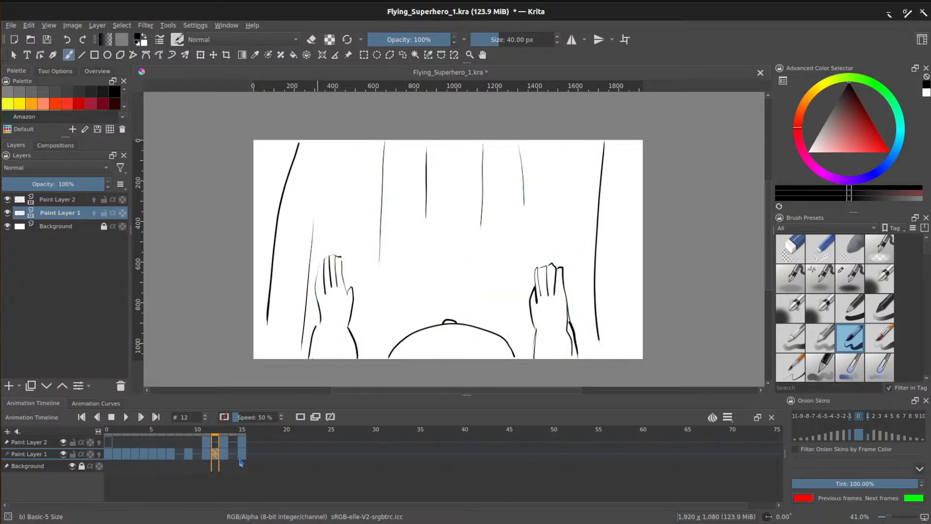
{"action": "left_click", "coordinate": [225, 443]}
{"action": "left_click", "coordinate": [209, 449]}
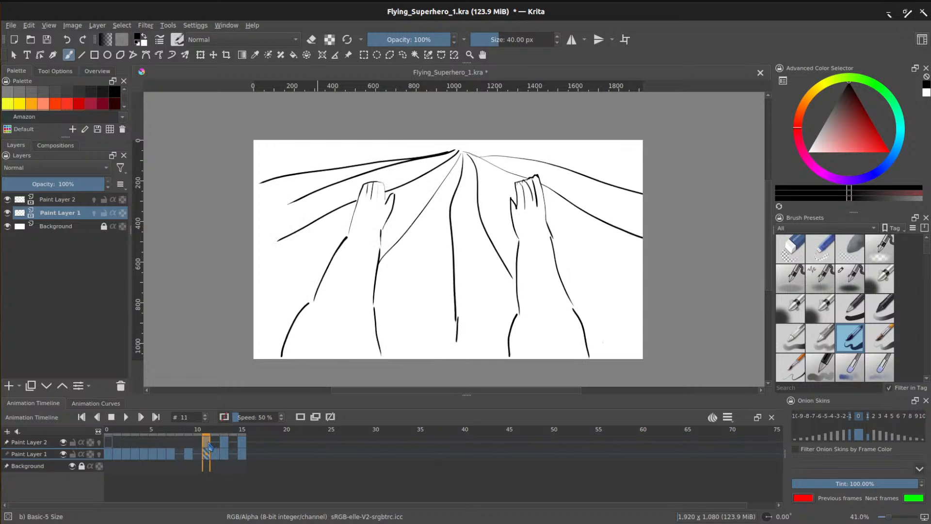
{"action": "left_click", "coordinate": [226, 443]}
Step: Insert a blank keyframe at frame 12 of Paint Layer 2 and show that layer's onion skins
{"action": "left_click", "coordinate": [48, 443]}
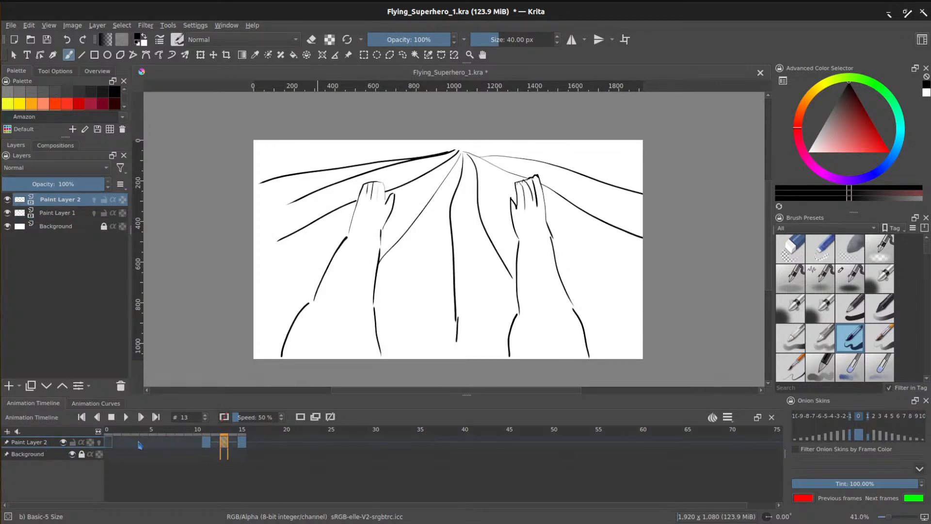
{"action": "left_click", "coordinate": [219, 450]}
{"action": "left_click", "coordinate": [302, 419]}
{"action": "left_click", "coordinate": [100, 442]}
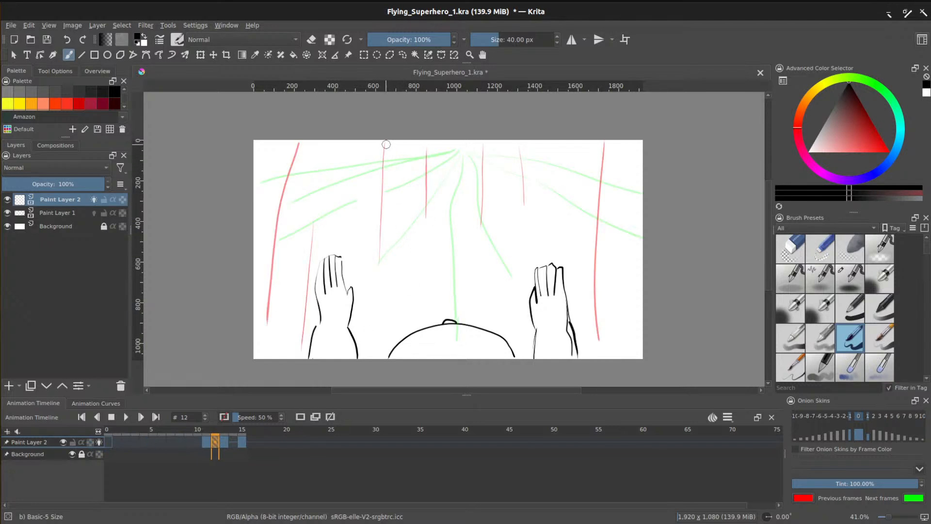
Step: Draw nine speed lines fanning outward from the canvas's upper edge in frame 12 of Paint Layer 2
{"action": "left_click_drag", "start_coordinate": [373, 144], "coordinate": [265, 238]}
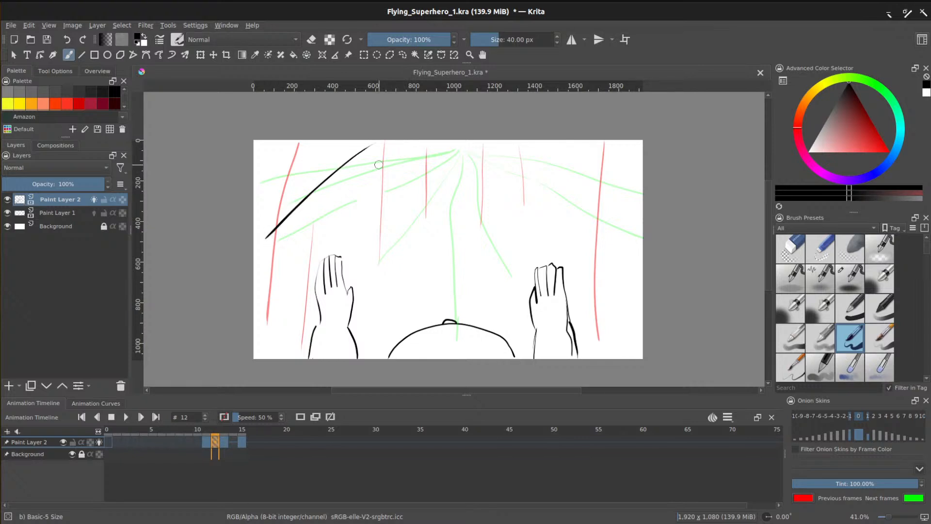
{"action": "left_click_drag", "start_coordinate": [395, 141], "coordinate": [277, 339]}
{"action": "left_click_drag", "start_coordinate": [420, 141], "coordinate": [368, 359]}
{"action": "left_click_drag", "start_coordinate": [448, 142], "coordinate": [441, 323]}
{"action": "left_click_drag", "start_coordinate": [474, 141], "coordinate": [525, 289]}
{"action": "left_click_drag", "start_coordinate": [503, 142], "coordinate": [626, 316]}
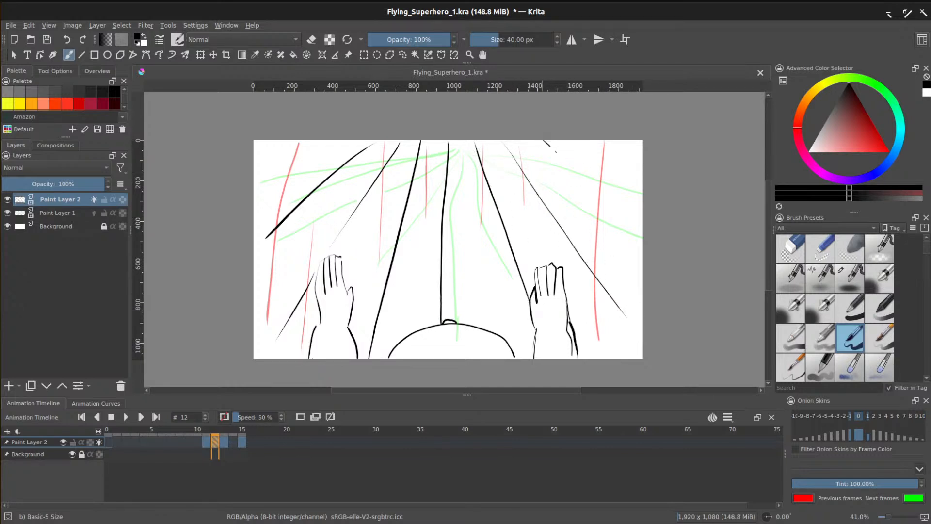
{"action": "left_click_drag", "start_coordinate": [543, 141], "coordinate": [641, 242]}
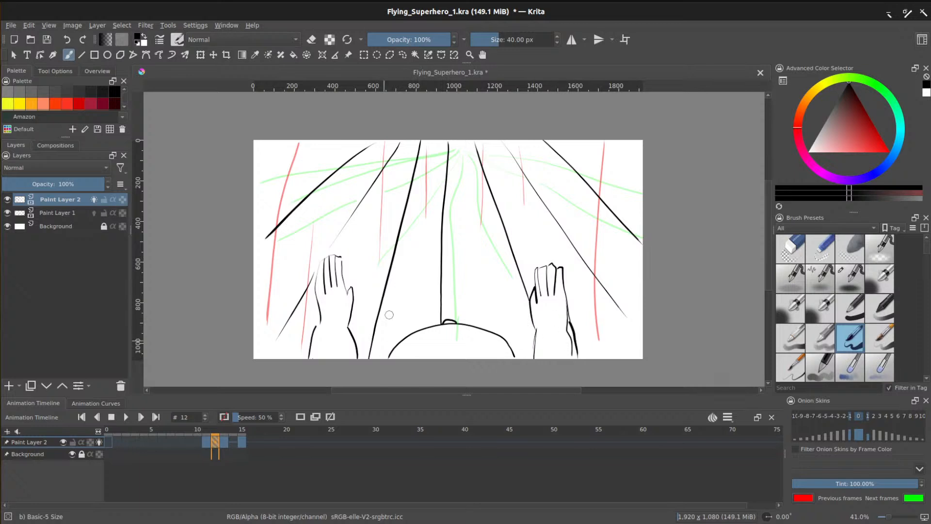
{"action": "left_click_drag", "start_coordinate": [339, 143], "coordinate": [254, 183]}
{"action": "left_click_drag", "start_coordinate": [592, 144], "coordinate": [636, 193]}
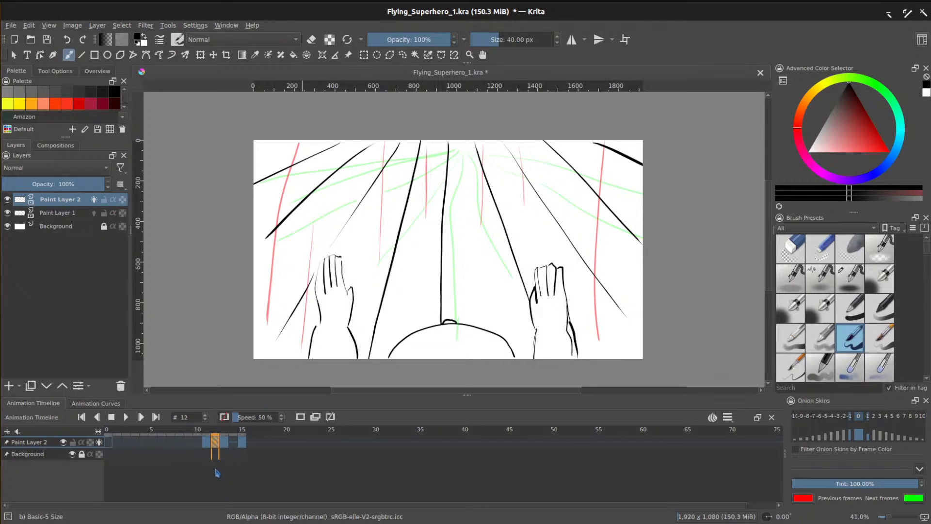
Step: Select Paint Layer 1 at frame 15 and save the animation file
{"action": "left_click", "coordinate": [234, 446]}
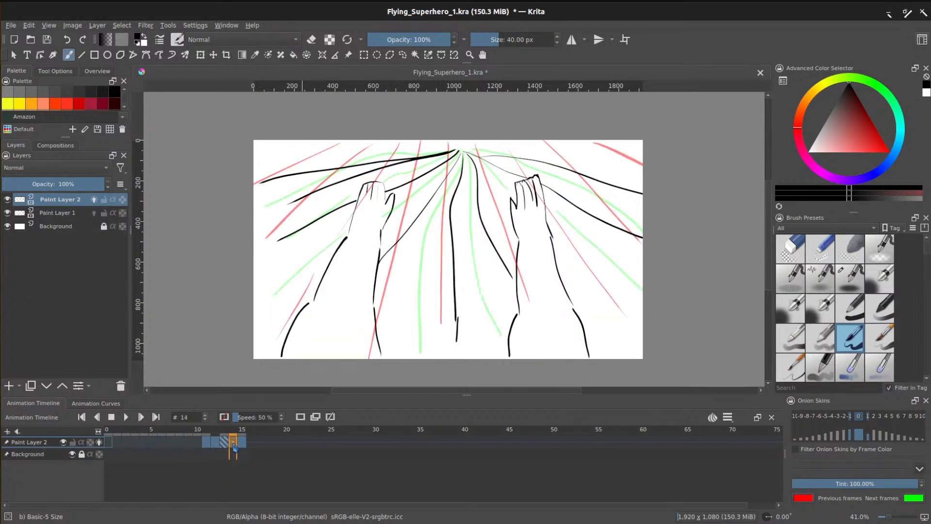
{"action": "left_click", "coordinate": [242, 445]}
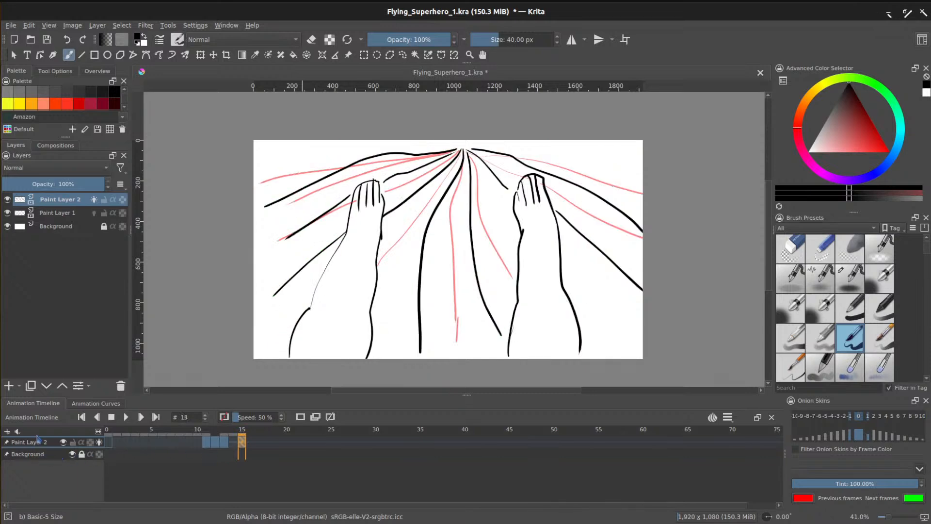
{"action": "left_click", "coordinate": [46, 213]}
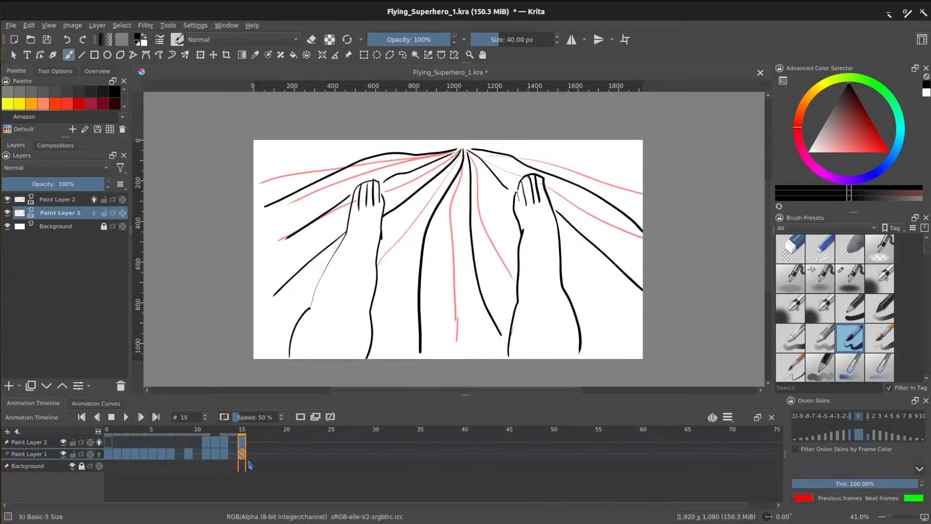
{"action": "key", "text": "ctrl+s"}
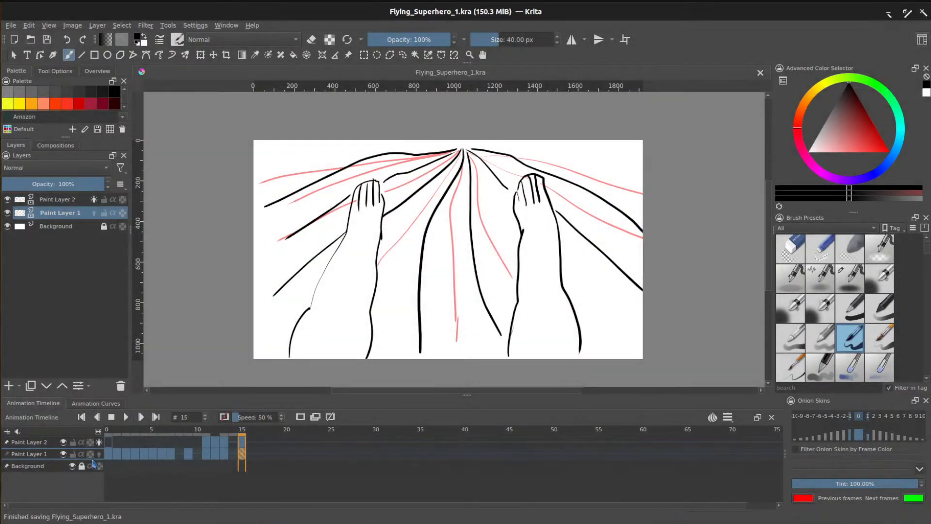
Step: Hide Paint Layer 2's onion skins and play back the whole animation at 25% speed
{"action": "left_click", "coordinate": [99, 441]}
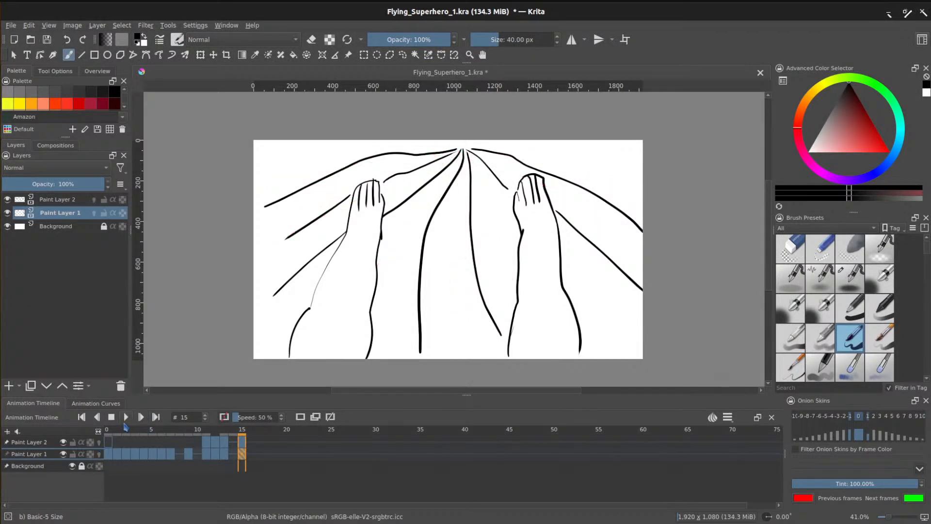
{"action": "key", "text": "space"}
{"action": "left_click", "coordinate": [281, 420]}
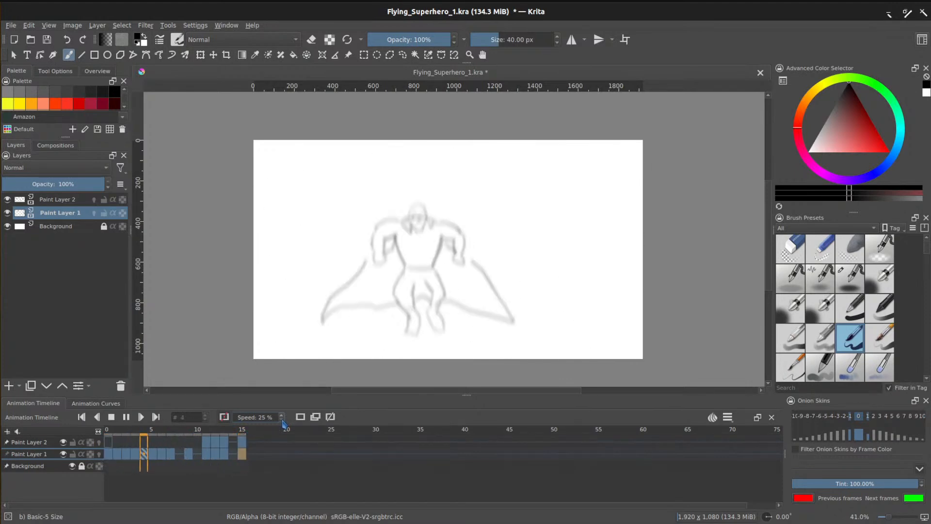
{"action": "left_click", "coordinate": [112, 418]}
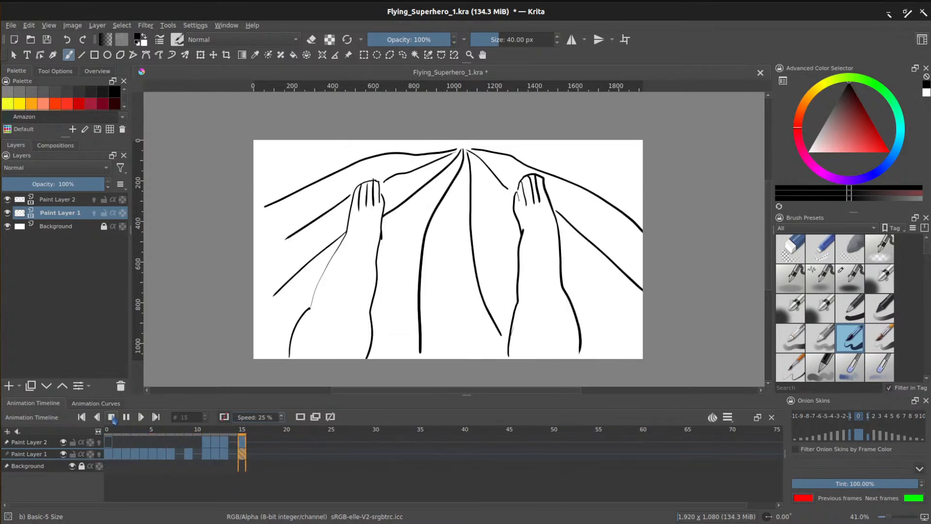
{"action": "left_click", "coordinate": [112, 417]}
Step: Go through the animation's keyframes from the opening crouch to frame 15 and examine each pose
{"action": "left_click", "coordinate": [112, 444]}
{"action": "left_click", "coordinate": [119, 445]}
{"action": "left_click", "coordinate": [134, 449]}
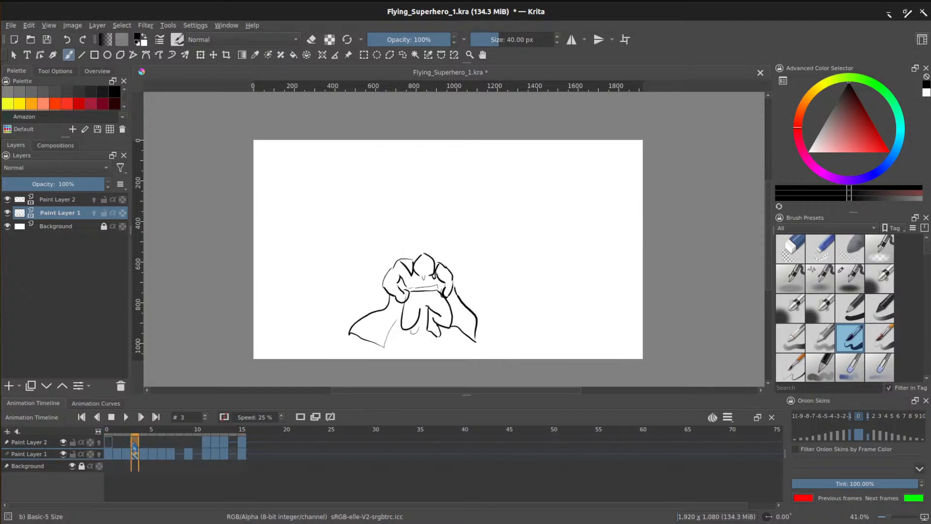
{"action": "left_click", "coordinate": [144, 447]}
{"action": "left_click", "coordinate": [160, 446]}
{"action": "left_click", "coordinate": [170, 445]}
{"action": "left_click", "coordinate": [188, 445]}
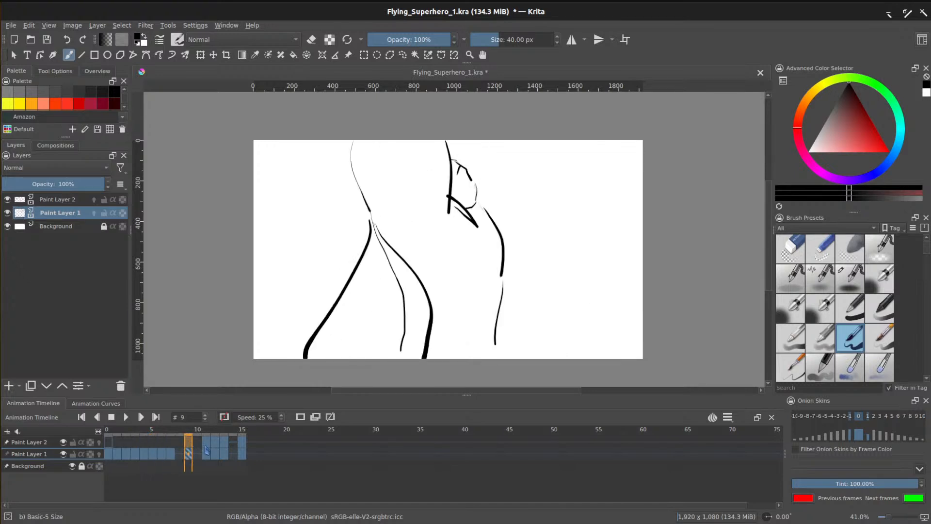
{"action": "left_click", "coordinate": [207, 446]}
{"action": "left_click_drag", "start_coordinate": [215, 442], "coordinate": [241, 441]}
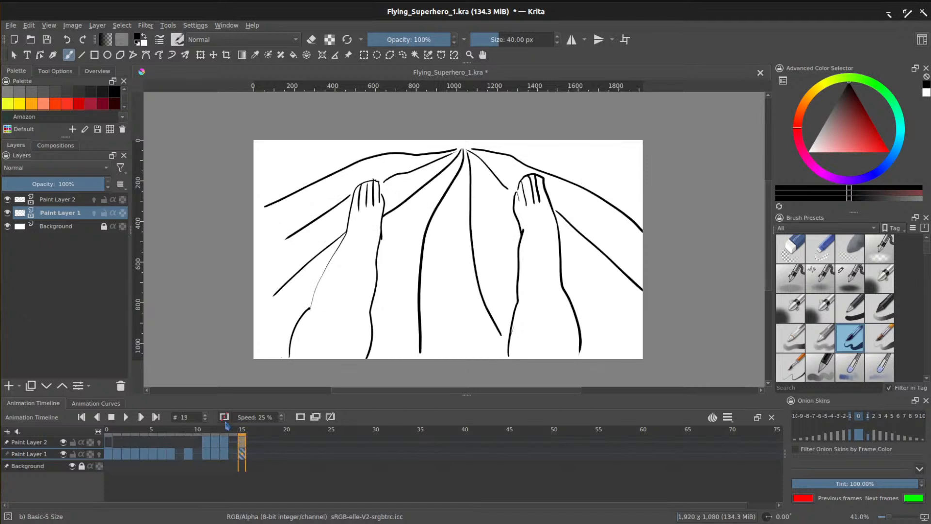